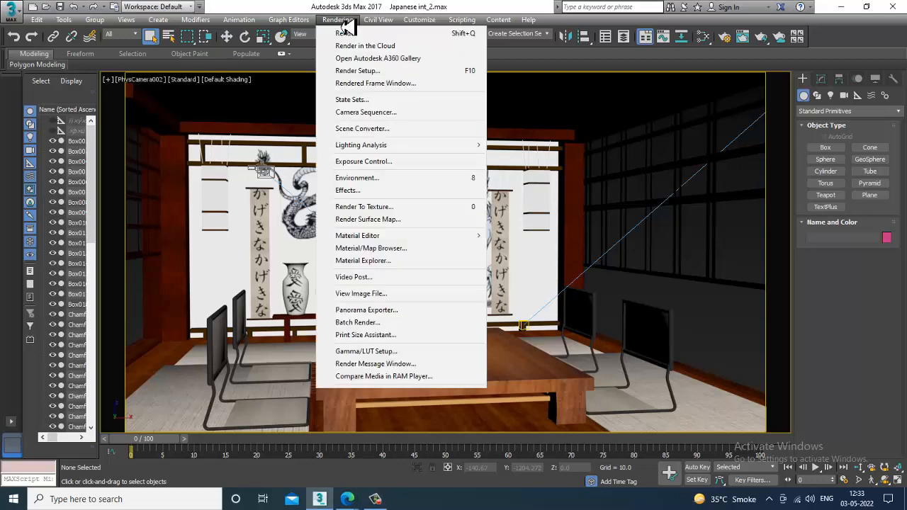
{"action": "left_click", "coordinate": [429, 294]}
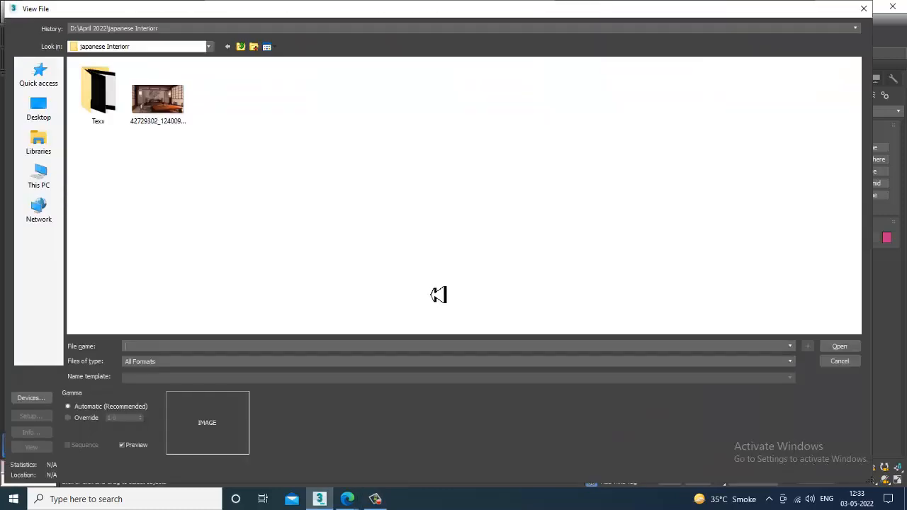
{"action": "double_click", "coordinate": [157, 99]}
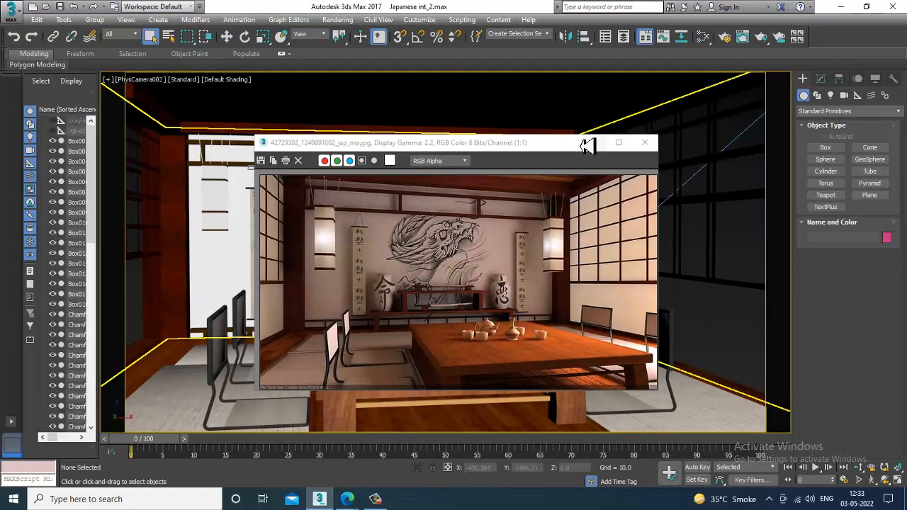
{"action": "left_click_drag", "start_coordinate": [583, 143], "coordinate": [189, 111]}
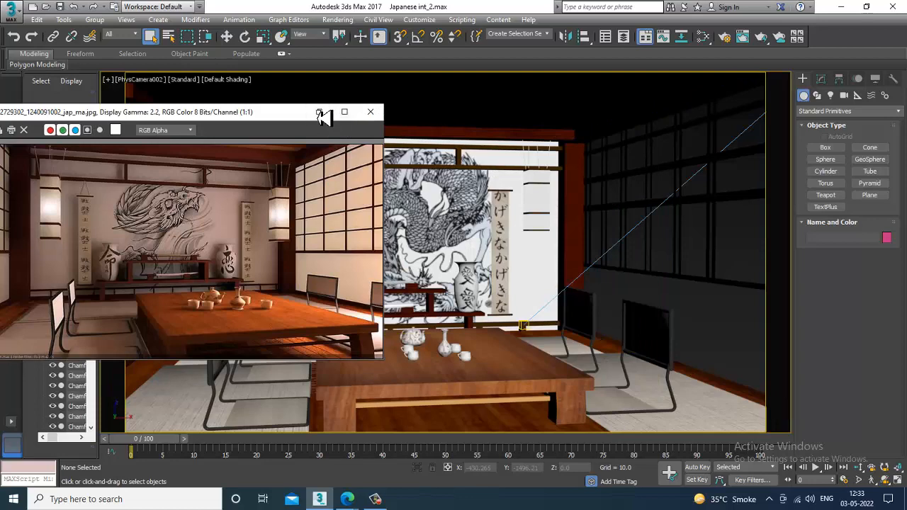
{"action": "left_click", "coordinate": [319, 112]}
Step: Select the VRaySun outside the room in perspective view, show its parameters, and preview its shadows with High Quality shading
{"action": "left_click", "coordinate": [525, 241]}
{"action": "key", "text": "p"}
{"action": "scroll", "coordinate": [543, 256], "scroll_direction": "down", "scroll_amount": 3}
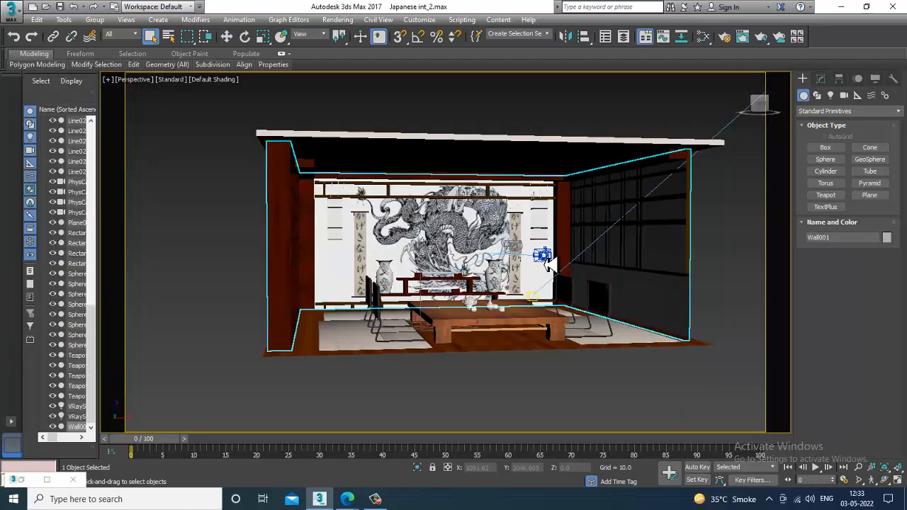
{"action": "scroll", "coordinate": [548, 265], "scroll_direction": "down", "scroll_amount": 5}
{"action": "middle_click_drag", "start_coordinate": [642, 271], "coordinate": [554, 267], "text": "alt"}
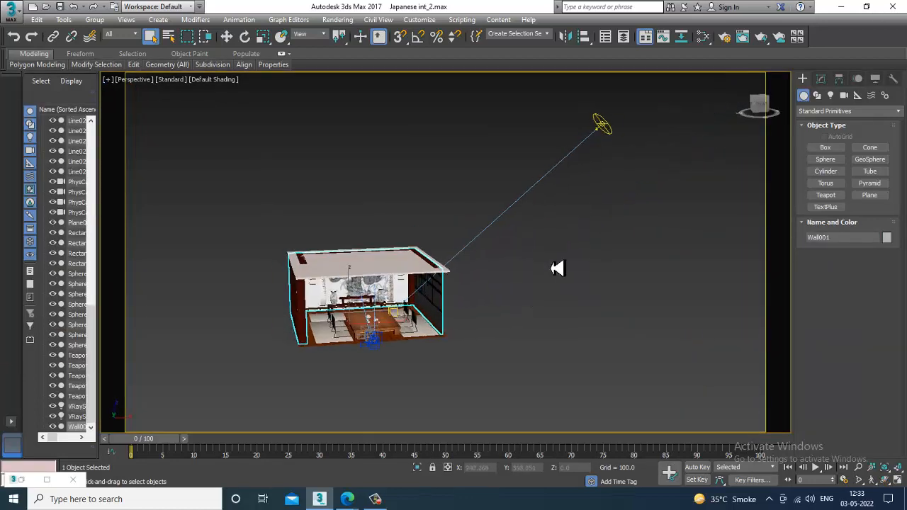
{"action": "left_click", "coordinate": [607, 135]}
{"action": "scroll", "coordinate": [542, 208], "scroll_direction": "up", "scroll_amount": 5}
{"action": "middle_click_drag", "start_coordinate": [542, 208], "coordinate": [492, 302], "text": "alt"}
{"action": "scroll", "coordinate": [466, 285], "scroll_direction": "up", "scroll_amount": 2}
{"action": "left_click", "coordinate": [821, 83]}
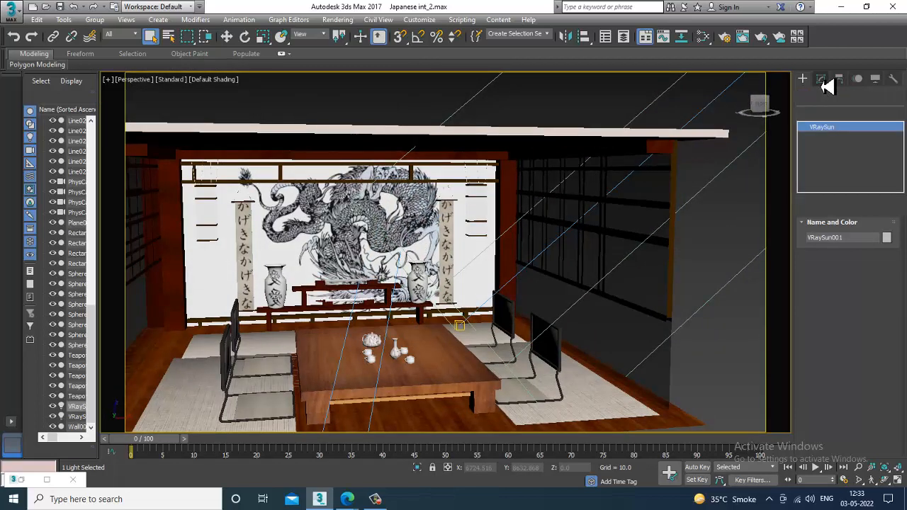
{"action": "left_click", "coordinate": [174, 81]}
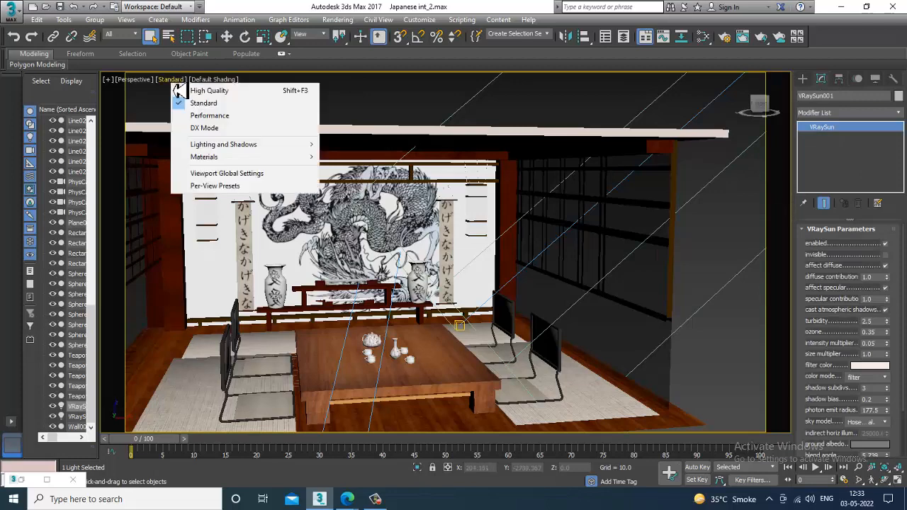
{"action": "left_click", "coordinate": [185, 91]}
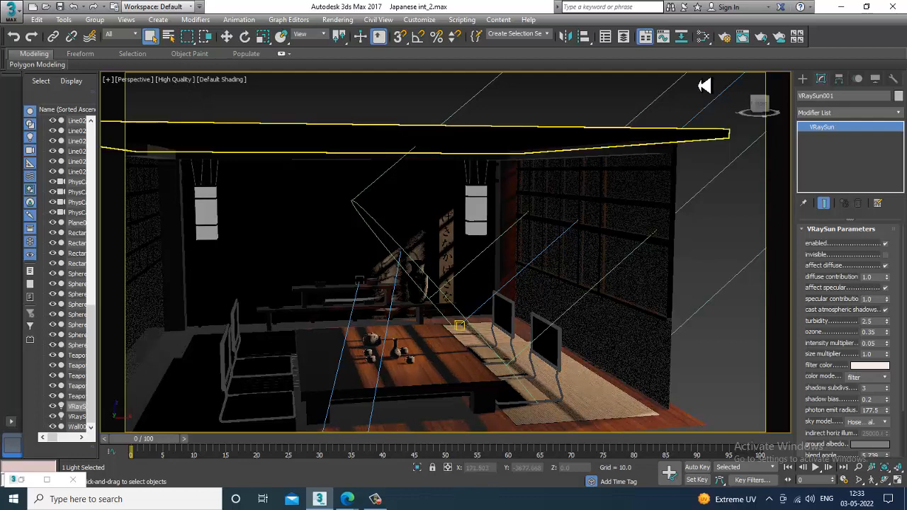
Step: With Standard viewport shading, create a V-Ray plane light in front of the room, half-length about 95 and half-width about 156
{"action": "left_click", "coordinate": [803, 80]}
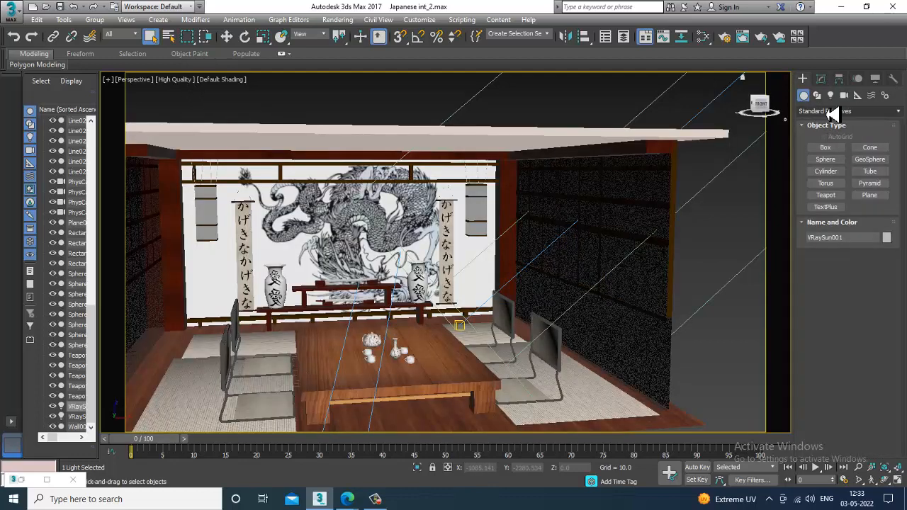
{"action": "left_click", "coordinate": [831, 97]}
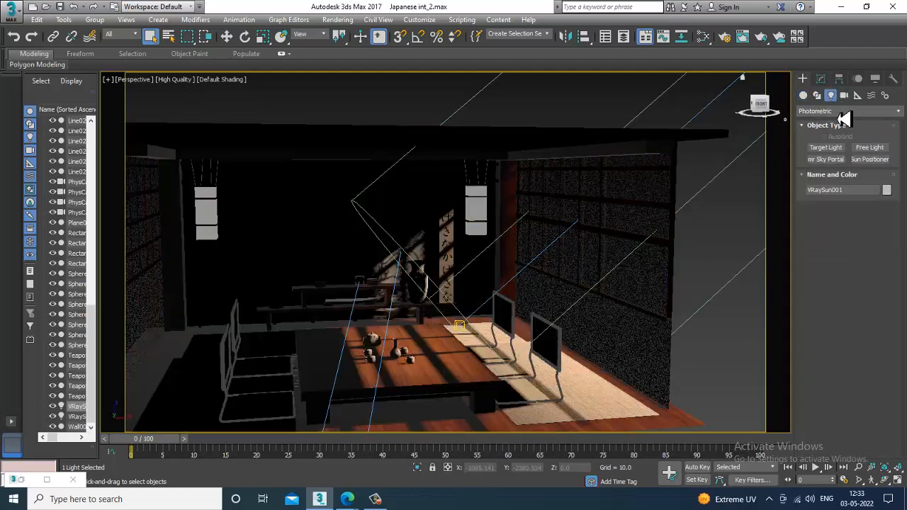
{"action": "left_click", "coordinate": [843, 111]}
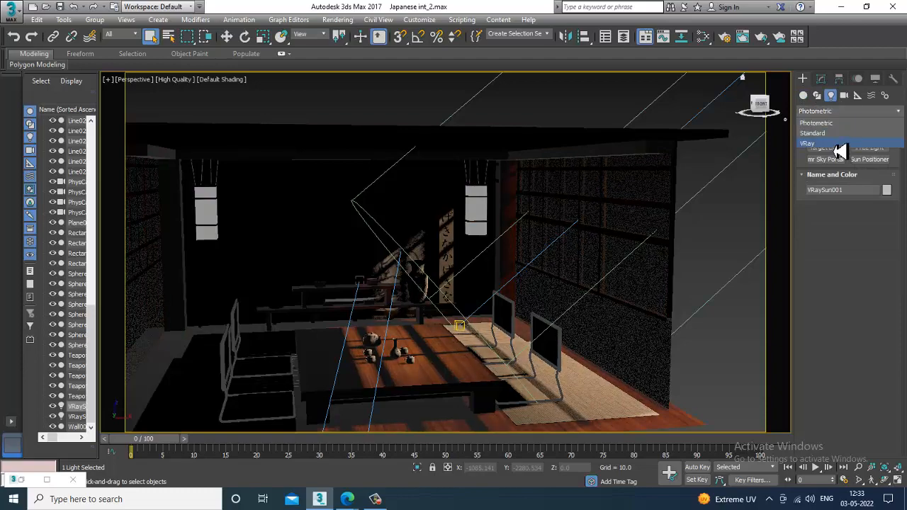
{"action": "left_click", "coordinate": [839, 141]}
{"action": "left_click", "coordinate": [830, 151]}
{"action": "middle_click_drag", "start_coordinate": [316, 294], "coordinate": [453, 340]}
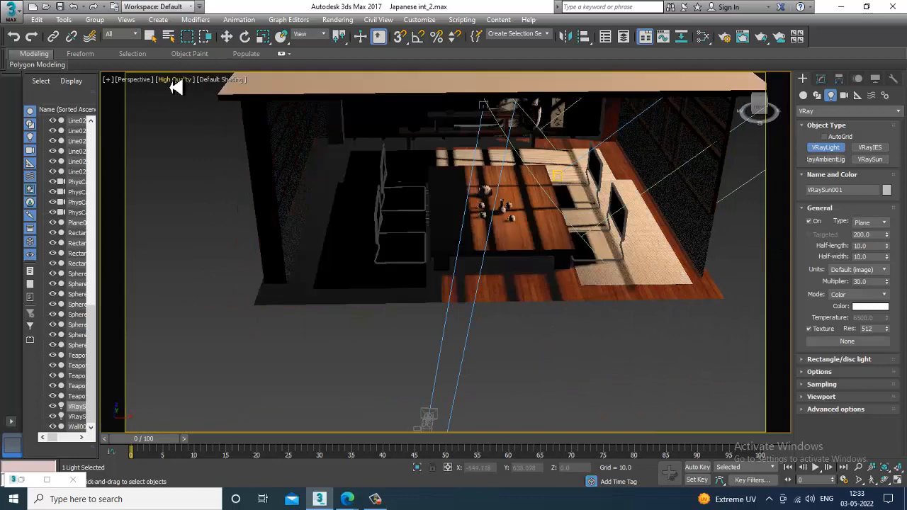
{"action": "left_click", "coordinate": [175, 80]}
{"action": "left_click", "coordinate": [192, 100]}
{"action": "left_click_drag", "start_coordinate": [318, 232], "coordinate": [474, 375]}
Step: Rotate the plane light about 68° around X and -38° around Y, and raise it above the floor
{"action": "middle_click_drag", "start_coordinate": [427, 326], "coordinate": [379, 306], "text": "alt"}
{"action": "key", "text": "e"}
{"action": "left_click_drag", "start_coordinate": [383, 304], "coordinate": [400, 359]}
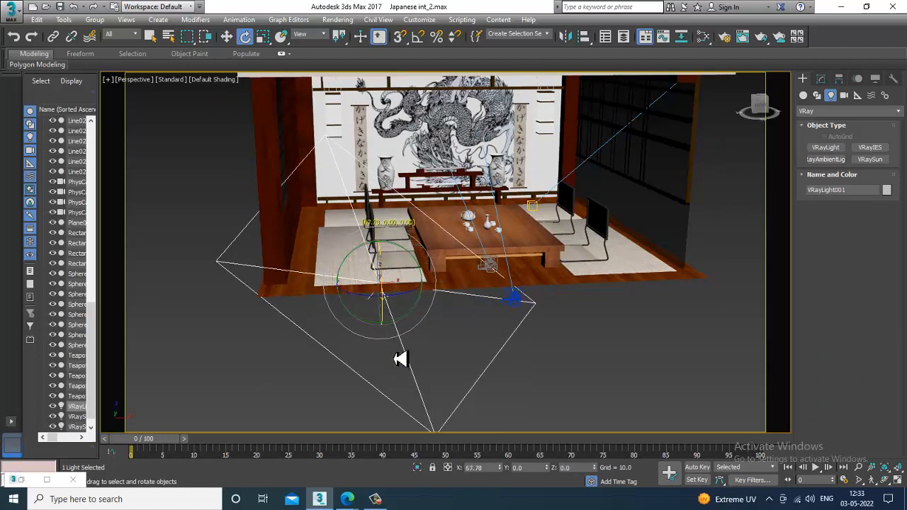
{"action": "left_click_drag", "start_coordinate": [356, 262], "coordinate": [304, 267]}
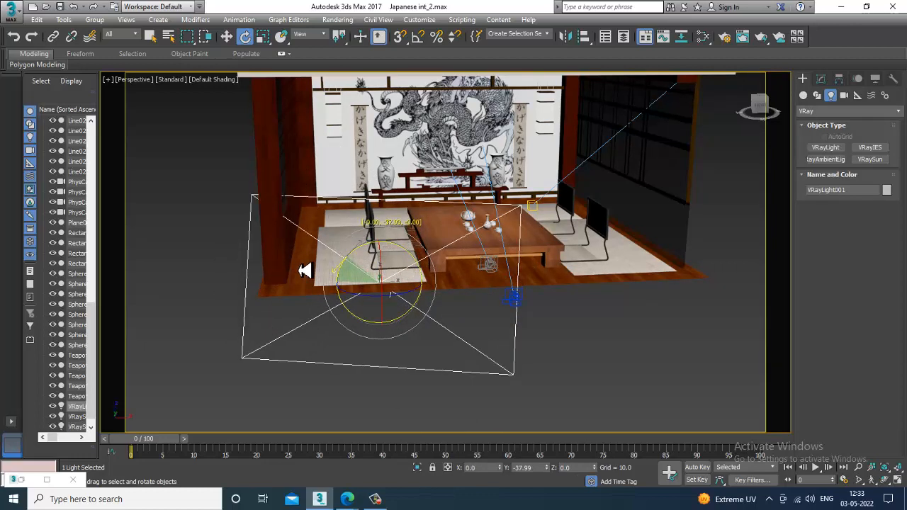
{"action": "key", "text": "w"}
{"action": "left_click_drag", "start_coordinate": [380, 263], "coordinate": [380, 168]}
Step: Reselect the plane light and move it higher and deeper into the room's open front
{"action": "middle_click_drag", "start_coordinate": [471, 192], "coordinate": [442, 257], "text": "alt"}
{"action": "left_click", "coordinate": [432, 206]}
{"action": "scroll", "coordinate": [378, 263], "scroll_direction": "up", "scroll_amount": 5}
{"action": "key", "text": "e"}
{"action": "scroll", "coordinate": [383, 264], "scroll_direction": "down", "scroll_amount": 5}
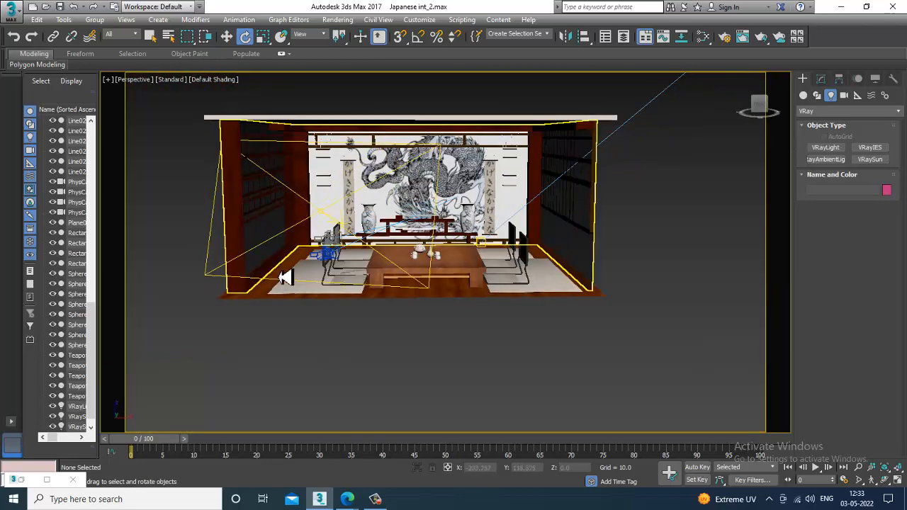
{"action": "left_click", "coordinate": [283, 287]}
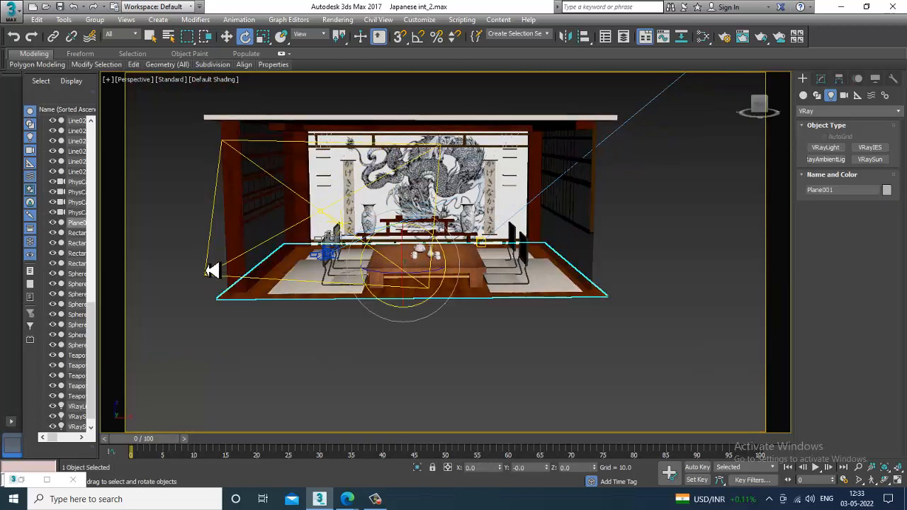
{"action": "left_click", "coordinate": [350, 222]}
{"action": "left_click_drag", "start_coordinate": [340, 226], "coordinate": [328, 177]}
{"action": "key", "text": "r"}
{"action": "key", "text": "w"}
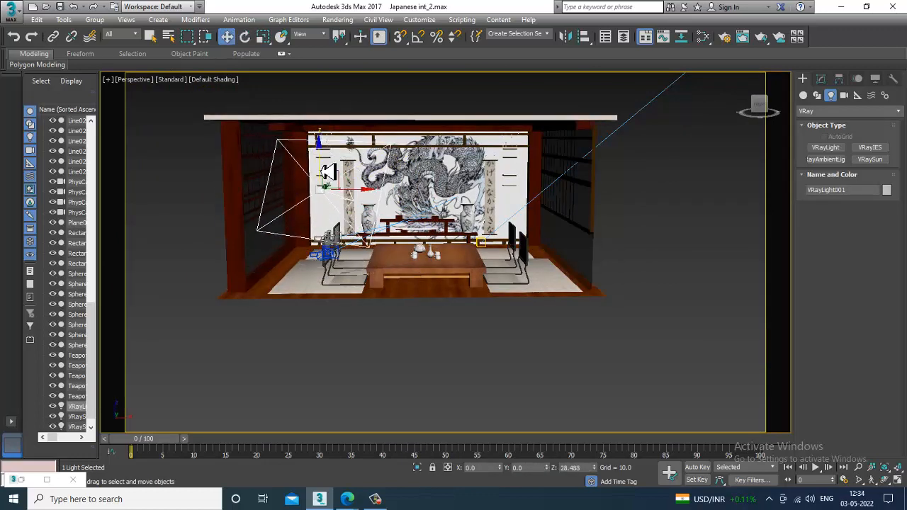
Step: Adjust the plane light's tilt and reposition it at about X -104.3, Y -262.1, Z 157.4
{"action": "middle_click_drag", "start_coordinate": [335, 185], "coordinate": [441, 264], "text": "alt"}
{"action": "left_click", "coordinate": [428, 206]}
{"action": "left_click", "coordinate": [447, 251]}
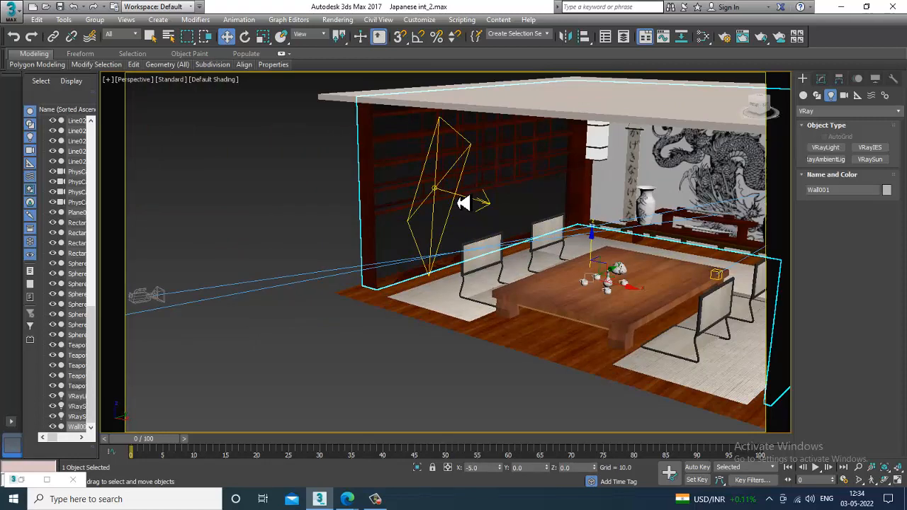
{"action": "mouse_move", "coordinate": [462, 203]}
{"action": "middle_mouse_down", "text": "alt"}
{"action": "mouse_move", "coordinate": [419, 236]}
{"action": "mouse_move", "coordinate": [478, 200]}
{"action": "mouse_move", "coordinate": [496, 207]}
{"action": "mouse_move", "coordinate": [459, 208]}
{"action": "middle_mouse_up", "text": "alt"}
{"action": "left_click", "coordinate": [467, 205]}
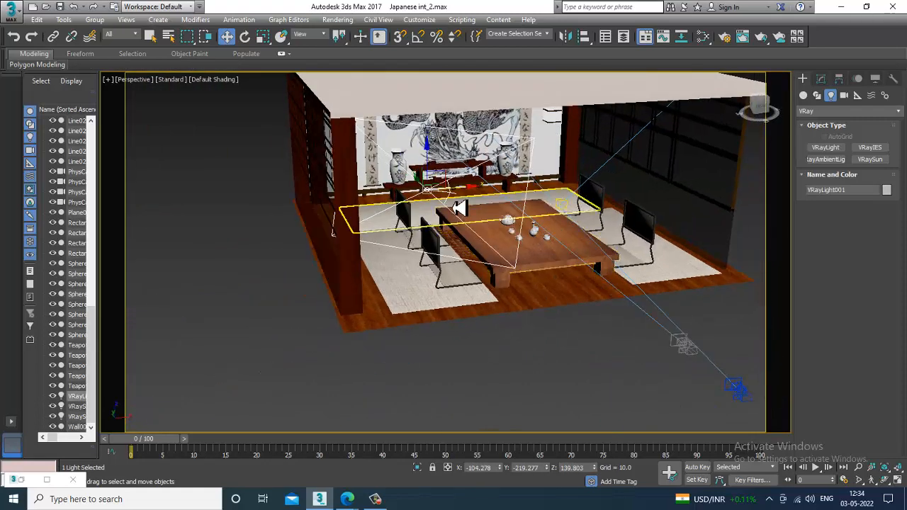
{"action": "key", "text": "e"}
{"action": "left_click_drag", "start_coordinate": [461, 206], "coordinate": [437, 199]}
{"action": "key", "text": "w"}
{"action": "middle_click_drag", "start_coordinate": [454, 204], "coordinate": [445, 190], "text": "alt"}
{"action": "left_click_drag", "start_coordinate": [437, 173], "coordinate": [437, 154]}
{"action": "middle_click_drag", "start_coordinate": [579, 209], "coordinate": [545, 193], "text": "alt"}
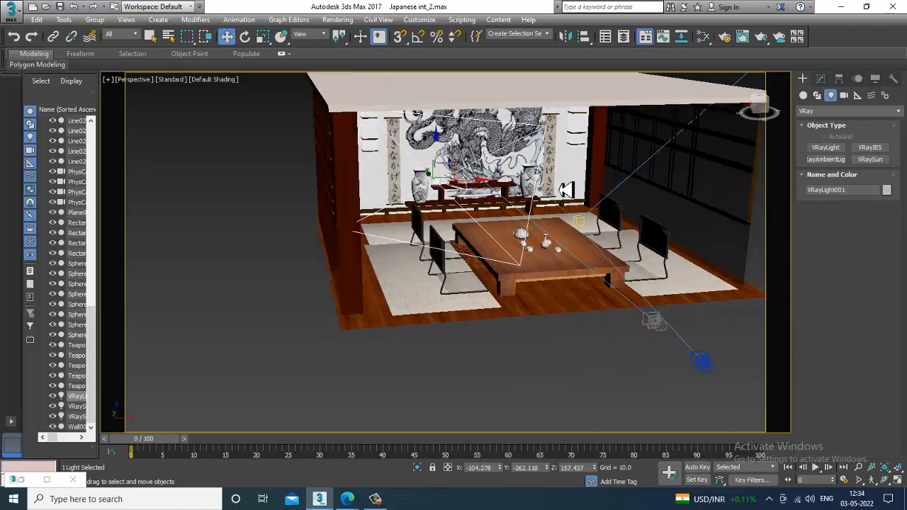
Step: Restrict selection to lights and set the plane light to Temperature mode at 5265 with texture resolution 1024
{"action": "left_click", "coordinate": [126, 34]}
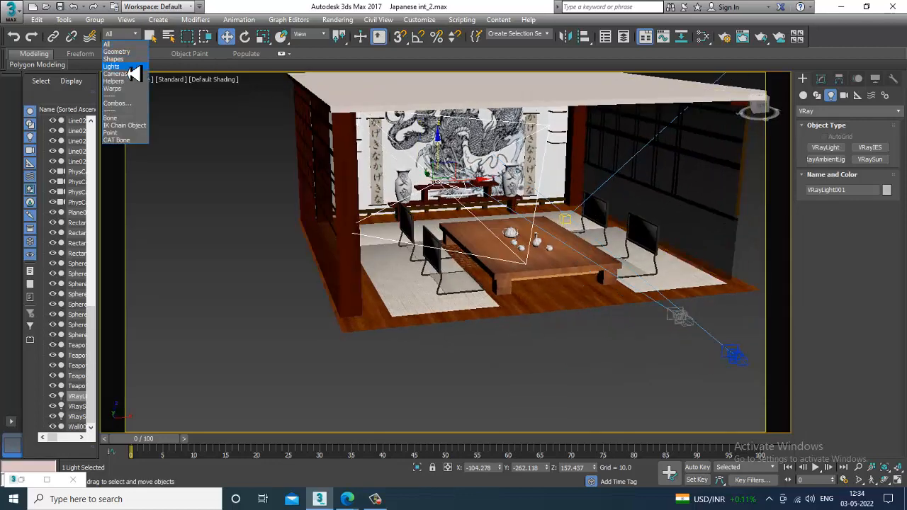
{"action": "left_click", "coordinate": [130, 68]}
{"action": "left_click", "coordinate": [820, 79]}
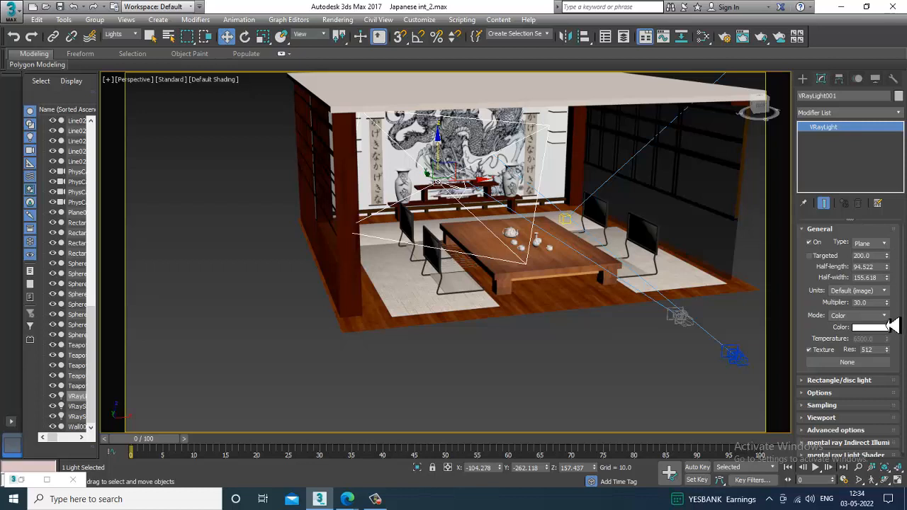
{"action": "left_click", "coordinate": [886, 319]}
{"action": "left_click", "coordinate": [857, 334]}
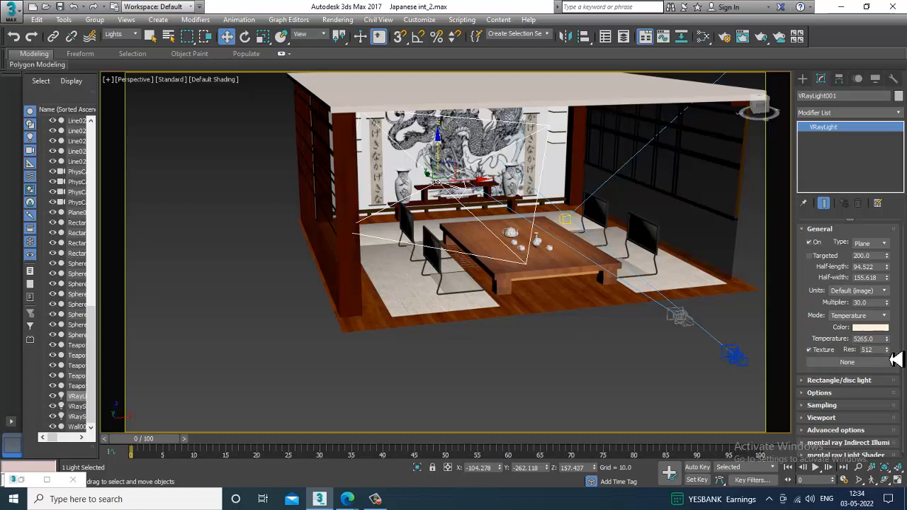
{"action": "left_click_drag", "start_coordinate": [878, 352], "coordinate": [816, 360]}
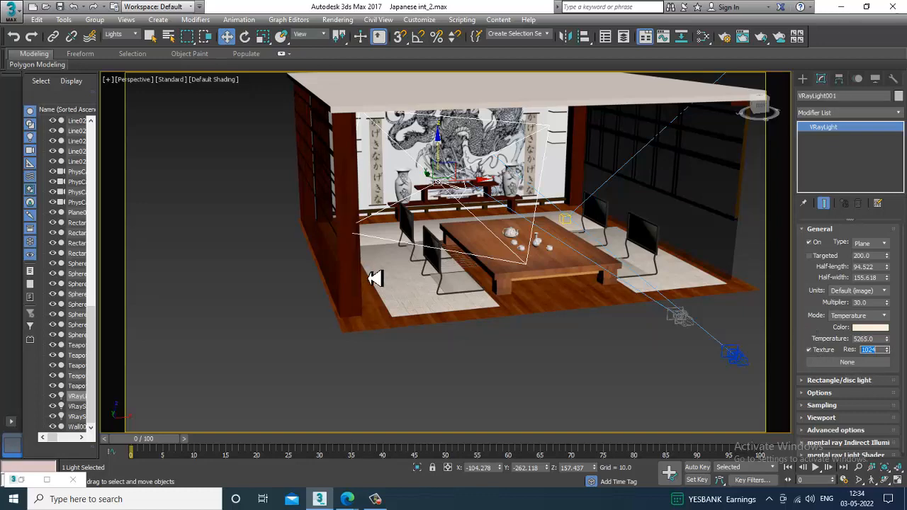
Step: Expand the plane light's options to check its shadow, double-sided, invisible and decay settings
{"action": "middle_click_drag", "start_coordinate": [513, 279], "coordinate": [443, 291], "text": "alt"}
{"action": "scroll", "coordinate": [445, 291], "scroll_direction": "up", "scroll_amount": 3}
{"action": "middle_click_drag", "start_coordinate": [538, 333], "coordinate": [648, 397], "text": "alt"}
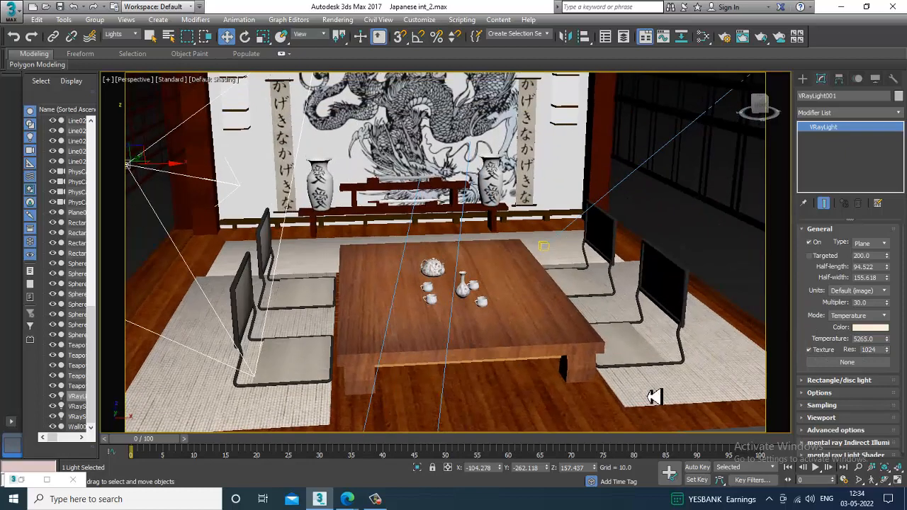
{"action": "left_click", "coordinate": [823, 393]}
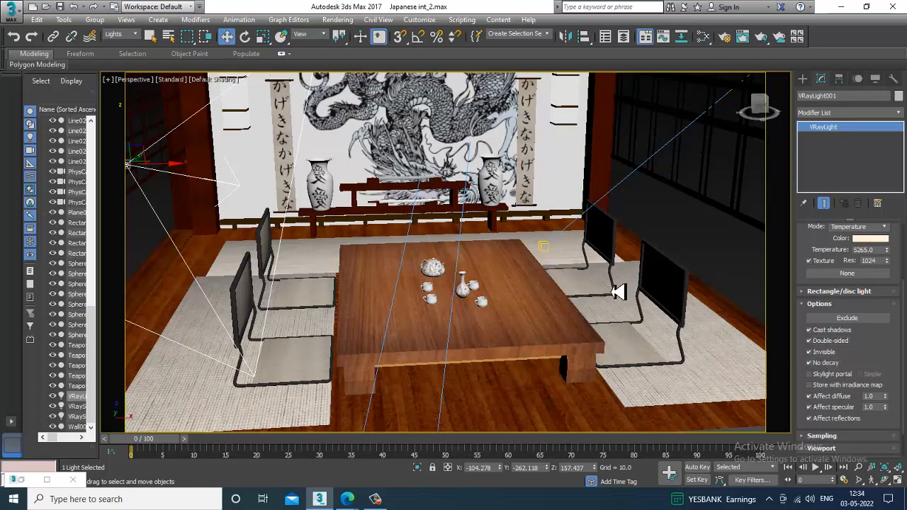
Step: View the room through PhysCamera002 with High Quality viewport shading
{"action": "middle_click_drag", "start_coordinate": [618, 292], "coordinate": [575, 273], "text": "alt"}
{"action": "scroll", "coordinate": [575, 273], "scroll_direction": "down", "scroll_amount": 2}
{"action": "scroll", "coordinate": [575, 274], "scroll_direction": "up", "scroll_amount": 2}
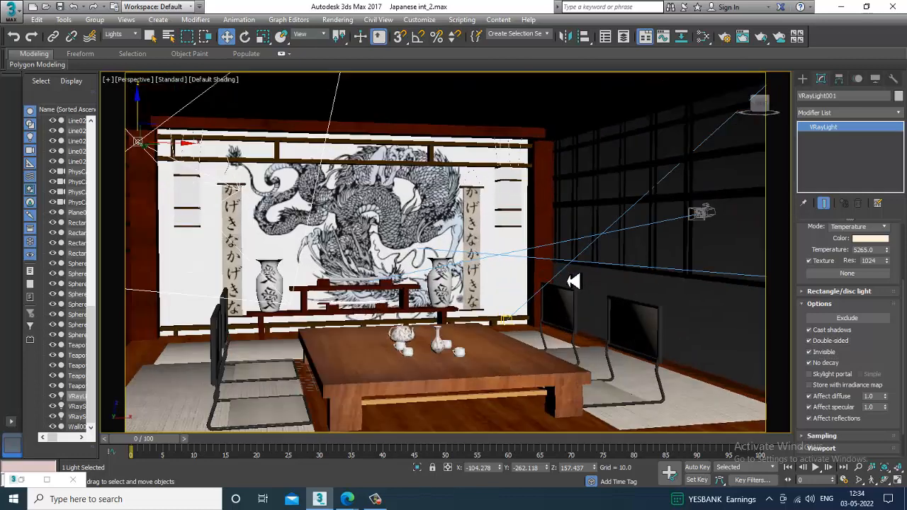
{"action": "key", "text": "c"}
{"action": "double_click", "coordinate": [431, 170]}
{"action": "key", "text": "c"}
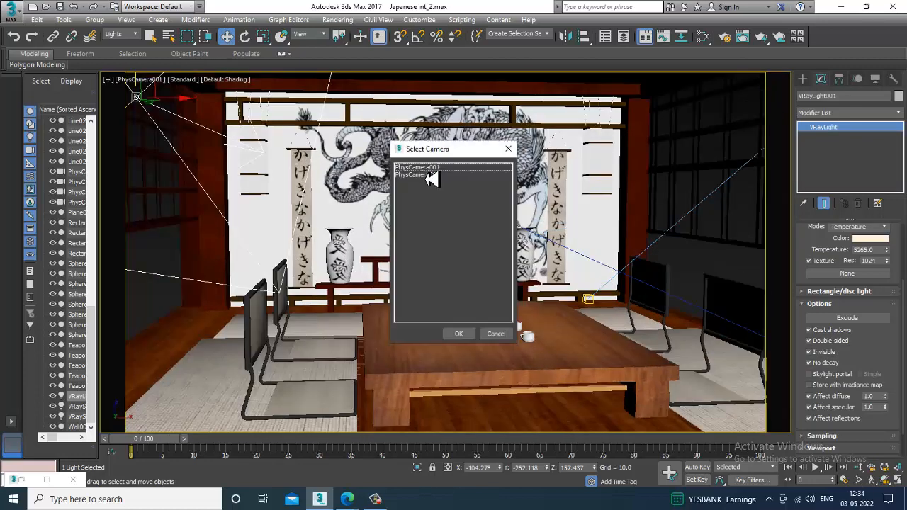
{"action": "double_click", "coordinate": [438, 176]}
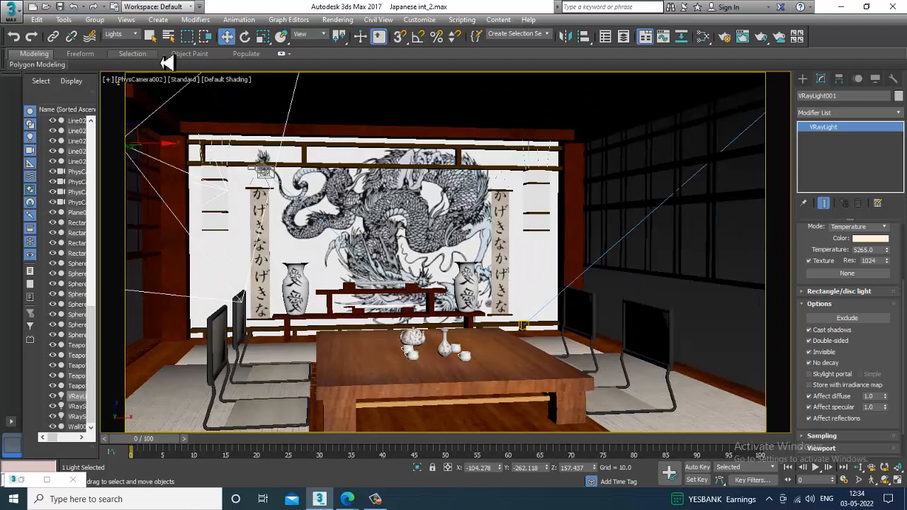
{"action": "left_click", "coordinate": [195, 80]}
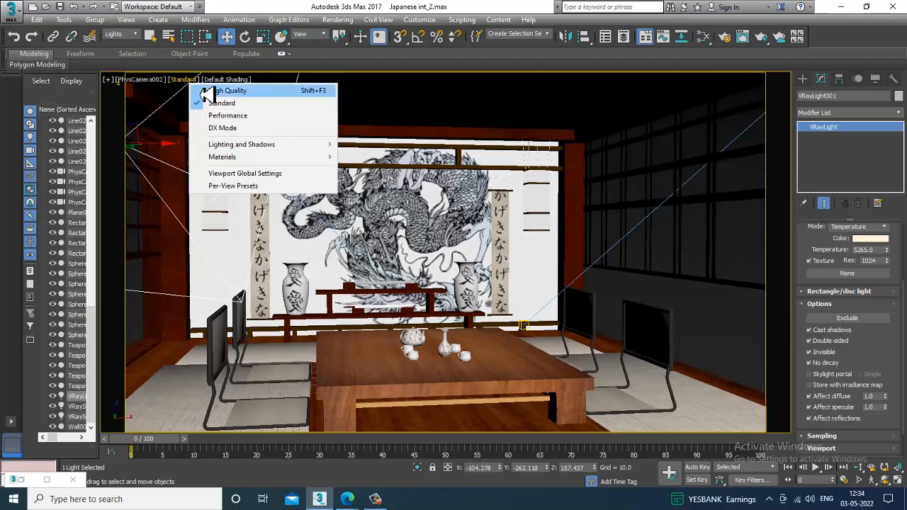
{"action": "left_click", "coordinate": [212, 90]}
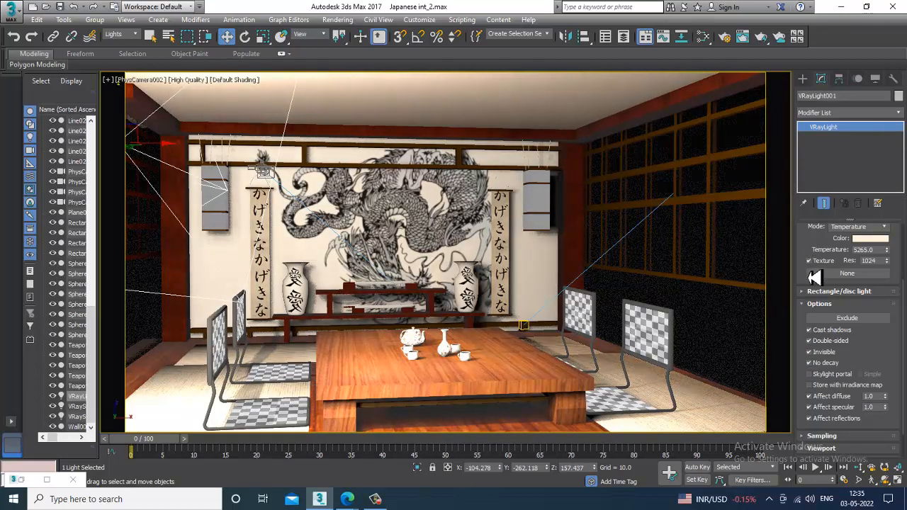
Step: Lower the plane light's multiplier to 1.0 and compare the camera view with the reference image
{"action": "scroll", "coordinate": [837, 276], "scroll_direction": "up", "scroll_amount": 3}
{"action": "left_click_drag", "start_coordinate": [887, 288], "coordinate": [889, 312]}
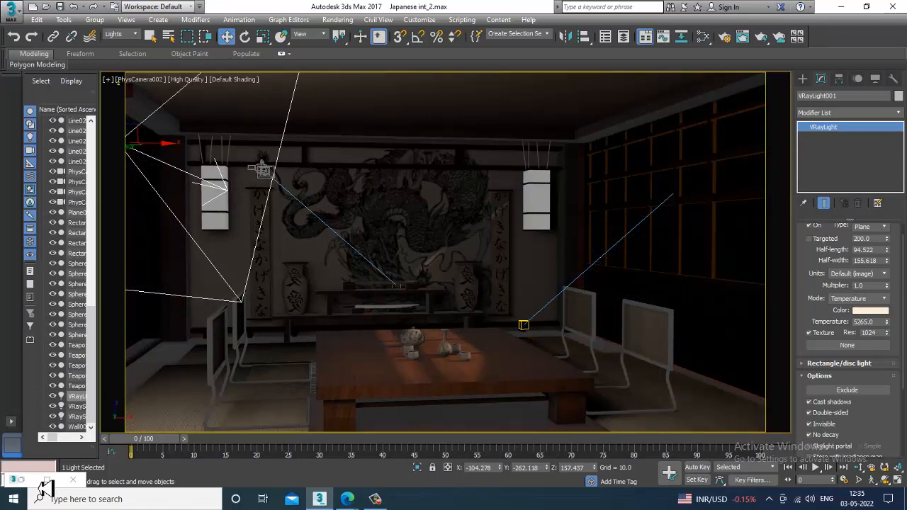
{"action": "left_click", "coordinate": [22, 481]}
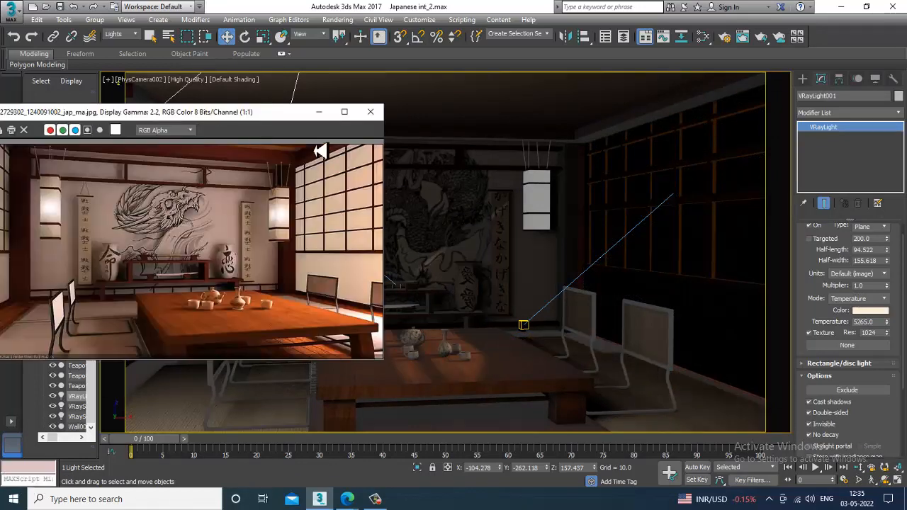
{"action": "left_click", "coordinate": [319, 111]}
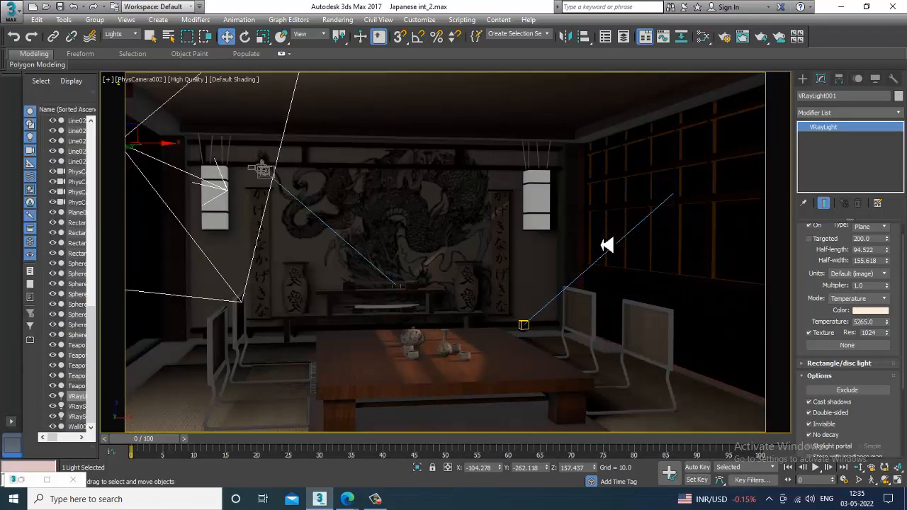
Step: Move the plane light horizontally toward the table to about X -64, Y -249, keeping it at the room's open front
{"action": "key", "text": "p"}
{"action": "scroll", "coordinate": [421, 259], "scroll_direction": "down", "scroll_amount": 6}
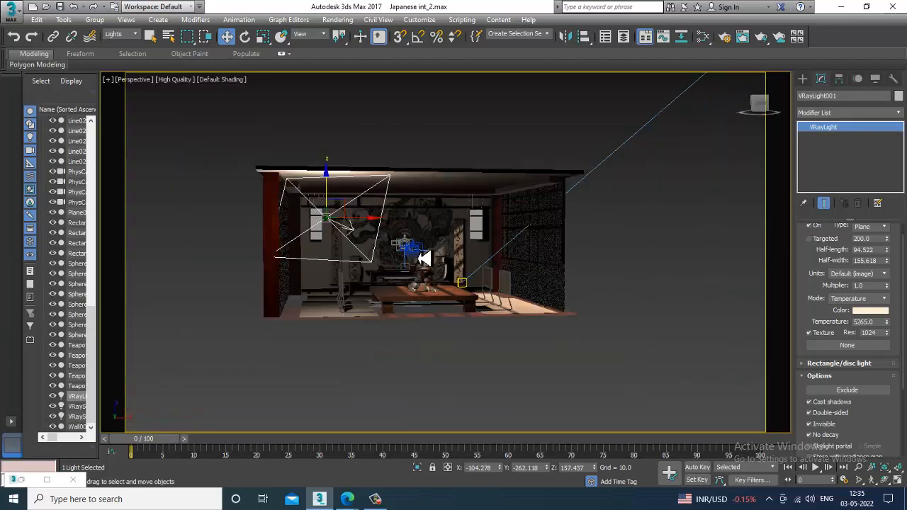
{"action": "mouse_move", "coordinate": [383, 243]}
{"action": "middle_mouse_down", "text": "alt"}
{"action": "mouse_move", "coordinate": [368, 238]}
{"action": "mouse_move", "coordinate": [414, 251]}
{"action": "mouse_move", "coordinate": [360, 233]}
{"action": "mouse_move", "coordinate": [385, 236]}
{"action": "middle_mouse_up", "text": "alt"}
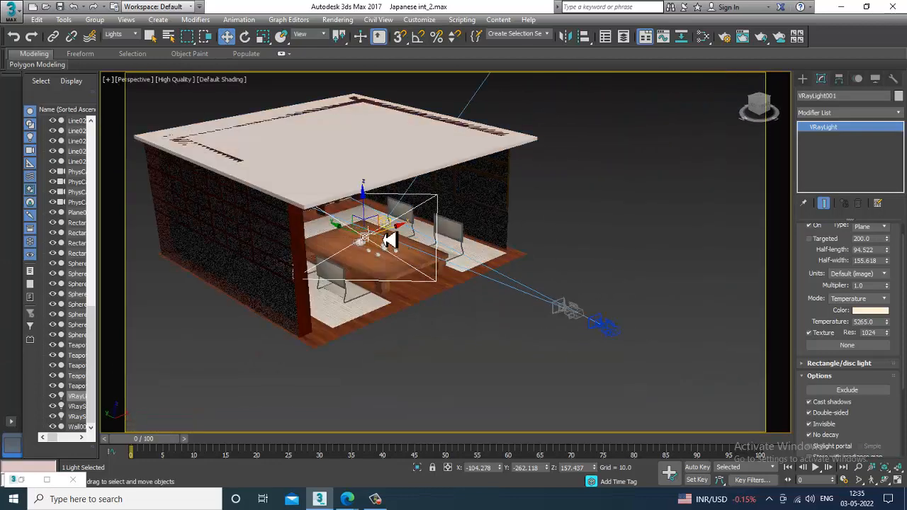
{"action": "left_click_drag", "start_coordinate": [368, 233], "coordinate": [362, 230]}
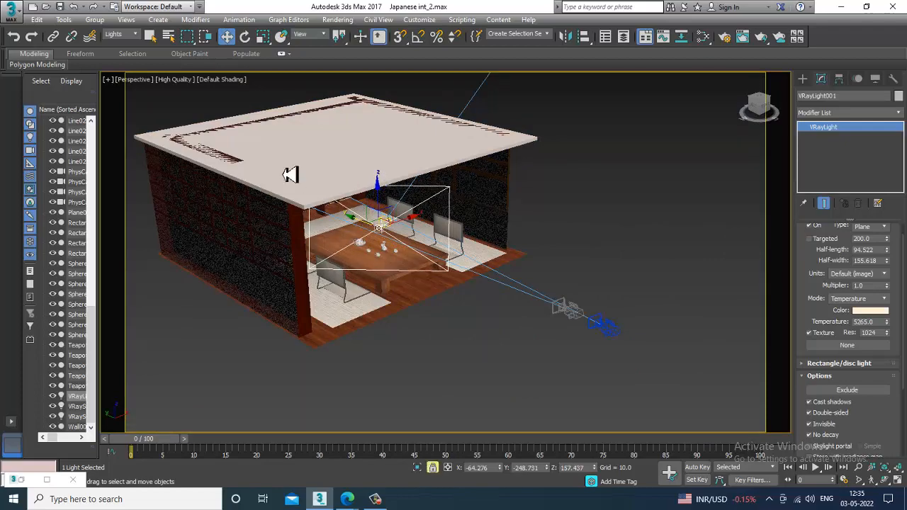
{"action": "key", "text": "space"}
Step: Mirror the plane light about the Y axis as a copy in the wireframe Top view and move the copy near the back wall
{"action": "key", "text": "alt+w"}
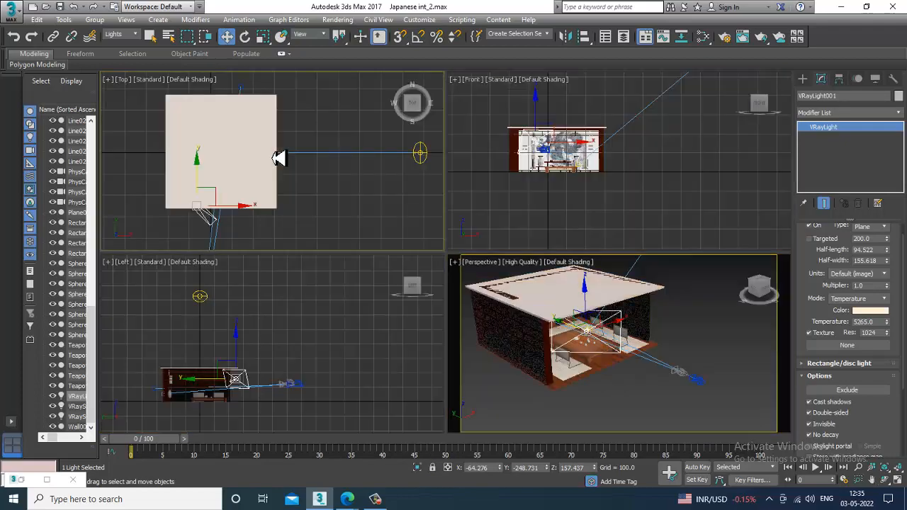
{"action": "key", "text": "alt+w"}
{"action": "middle_click_drag", "start_coordinate": [320, 173], "coordinate": [340, 187]}
{"action": "key", "text": "F3"}
{"action": "mouse_move", "coordinate": [332, 270]}
{"action": "middle_mouse_down"}
{"action": "mouse_move", "coordinate": [377, 278]}
{"action": "mouse_move", "coordinate": [404, 270]}
{"action": "middle_mouse_up"}
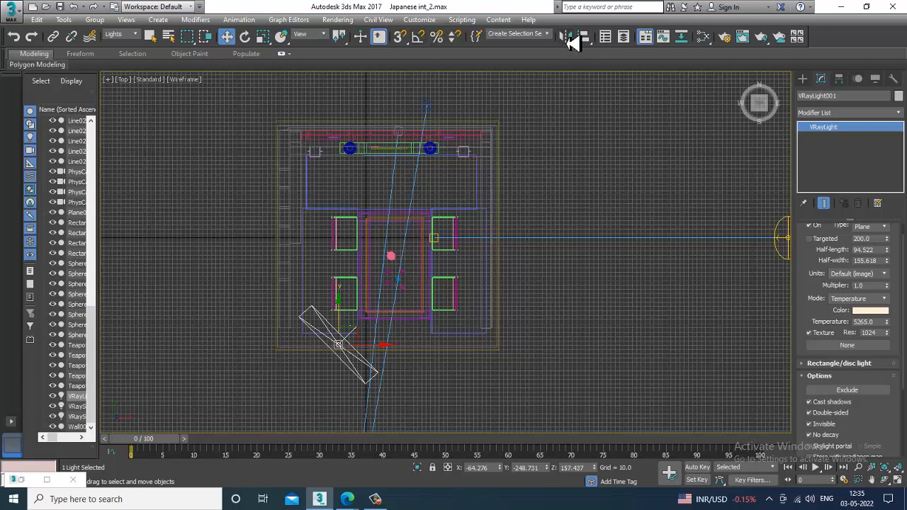
{"action": "left_click", "coordinate": [566, 37]}
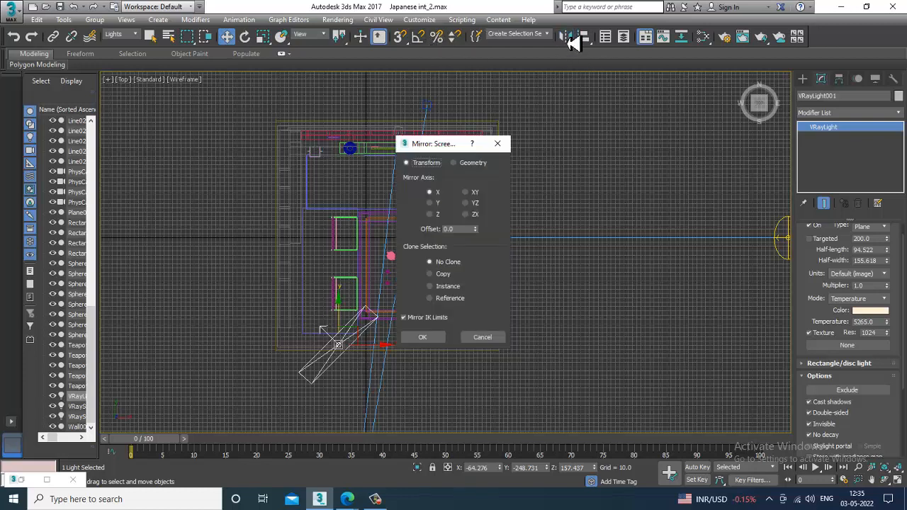
{"action": "left_click", "coordinate": [437, 203]}
{"action": "left_click", "coordinate": [436, 274]}
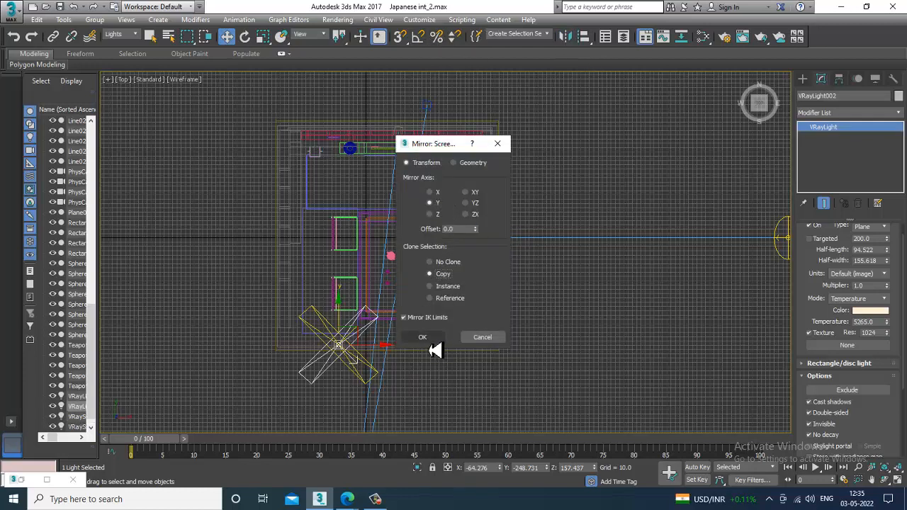
{"action": "left_click", "coordinate": [424, 338]}
{"action": "left_click_drag", "start_coordinate": [347, 324], "coordinate": [391, 160]}
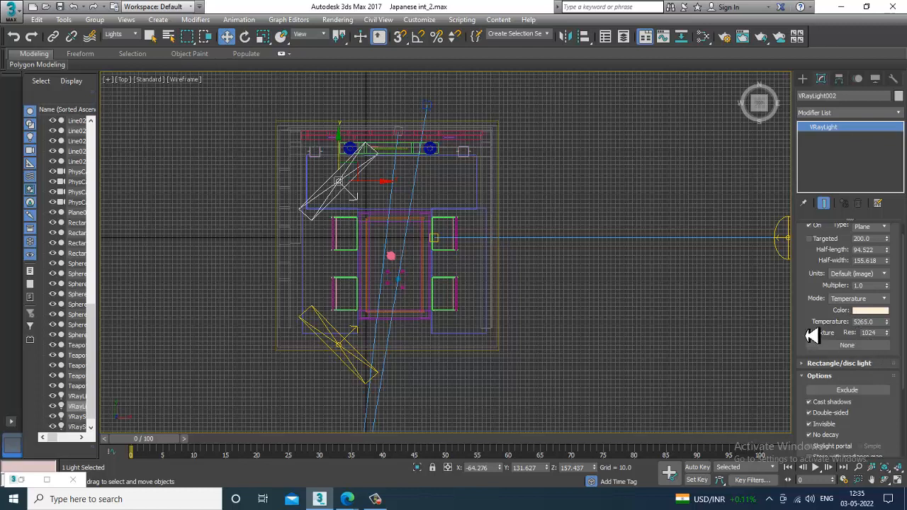
Step: Turn off Cast shadows for the copied light and change its type to Dome
{"action": "left_click_drag", "start_coordinate": [812, 321], "coordinate": [822, 143]}
{"action": "left_click_drag", "start_coordinate": [852, 314], "coordinate": [867, 356]}
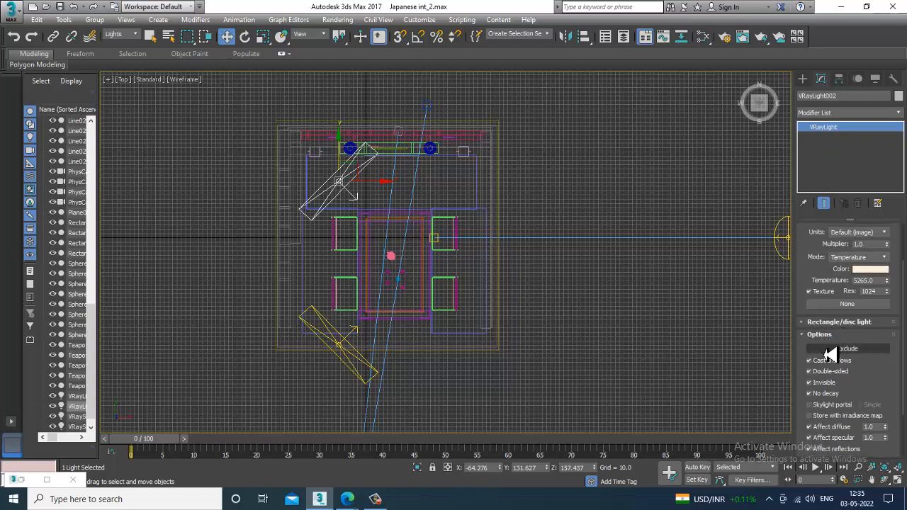
{"action": "left_click_drag", "start_coordinate": [820, 289], "coordinate": [821, 236]}
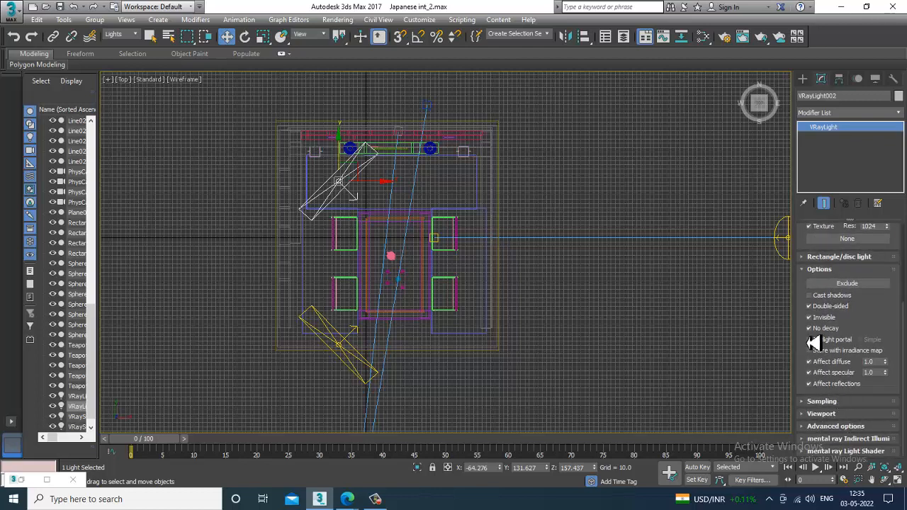
{"action": "left_click_drag", "start_coordinate": [815, 249], "coordinate": [814, 374]}
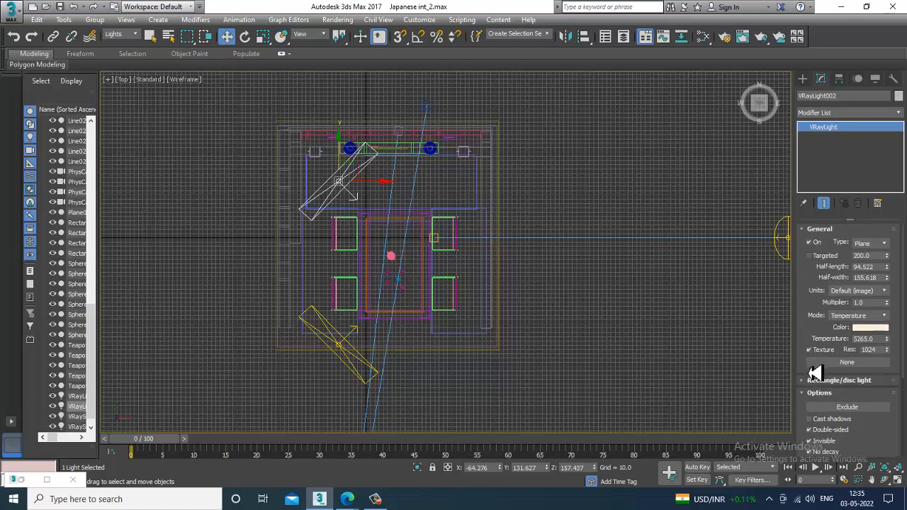
{"action": "left_click", "coordinate": [869, 244]}
{"action": "left_click", "coordinate": [876, 262]}
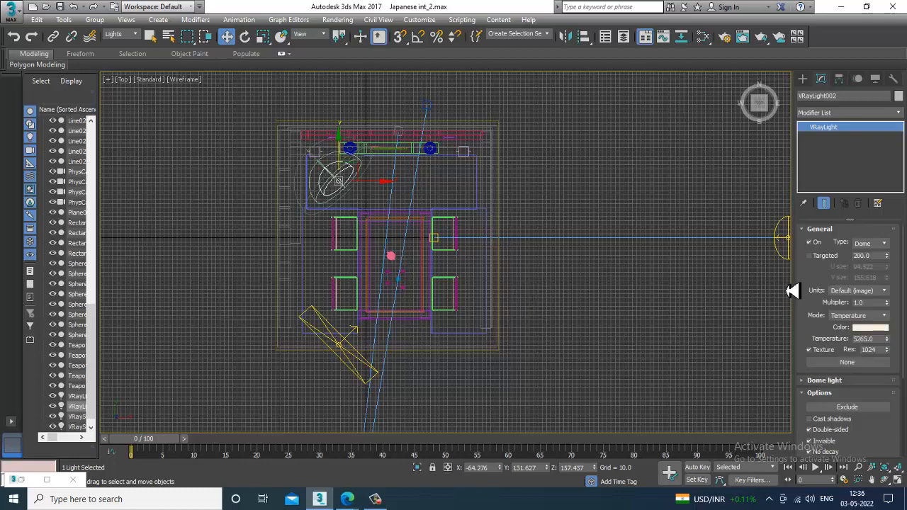
Step: Rotate the dome light in the Perspective view so that its dome stands upright
{"action": "key", "text": "alt+w"}
{"action": "right_click", "coordinate": [591, 367]}
{"action": "key", "text": "alt+w"}
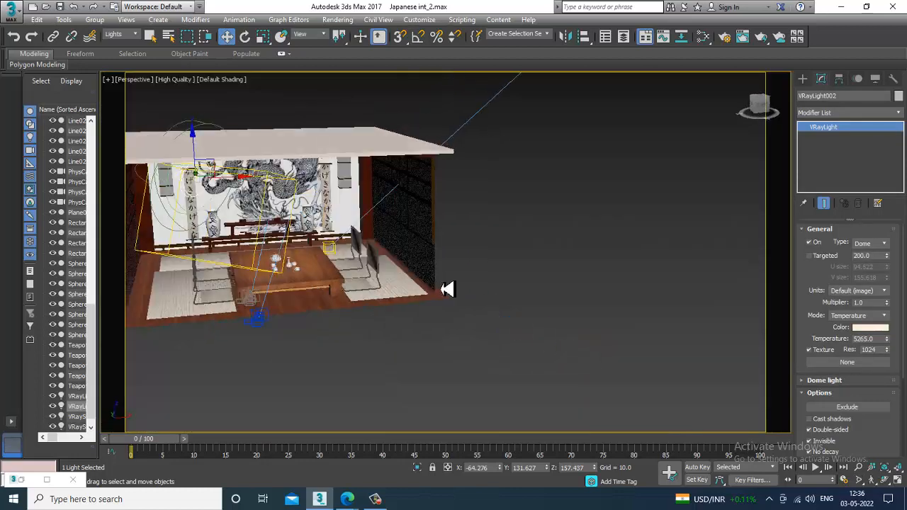
{"action": "middle_click_drag", "start_coordinate": [301, 278], "coordinate": [440, 279]}
{"action": "middle_click_drag", "start_coordinate": [439, 280], "coordinate": [392, 263], "text": "alt"}
{"action": "scroll", "coordinate": [401, 261], "scroll_direction": "up", "scroll_amount": 3}
{"action": "key", "text": "e"}
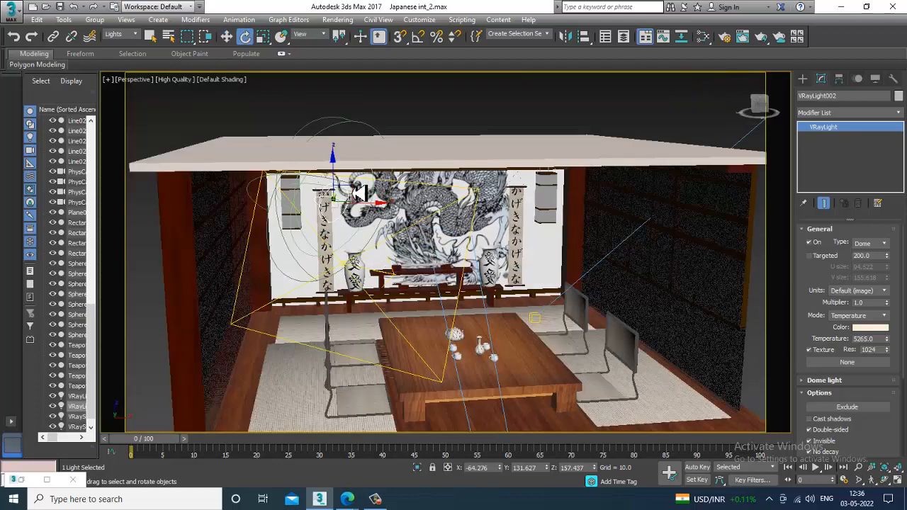
{"action": "left_click_drag", "start_coordinate": [359, 191], "coordinate": [412, 242]}
{"action": "left_click_drag", "start_coordinate": [335, 197], "coordinate": [352, 243]}
{"action": "left_click_drag", "start_coordinate": [372, 189], "coordinate": [385, 190]}
Step: Fine-tune the dome light's rotation in the Left view so that its base is level
{"action": "key", "text": "alt+w"}
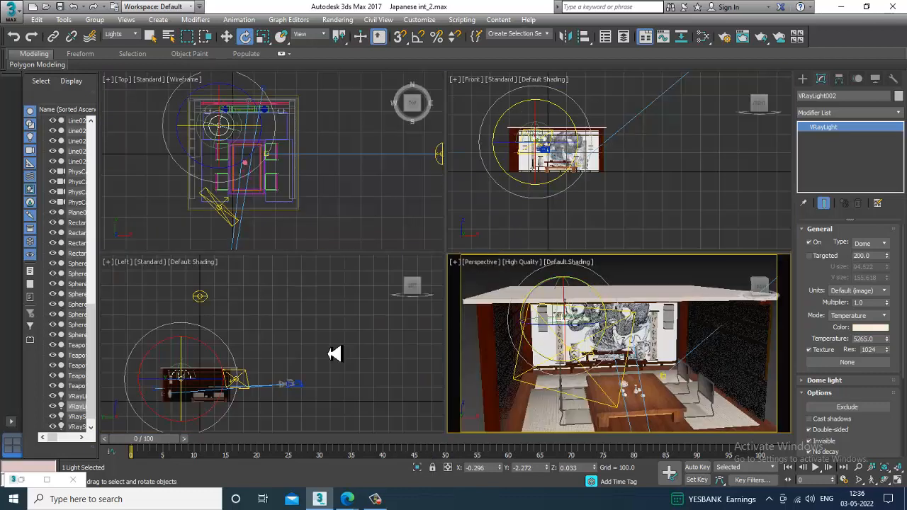
{"action": "scroll", "coordinate": [334, 354], "scroll_direction": "up", "scroll_amount": 2}
{"action": "key", "text": "alt+w"}
{"action": "scroll", "coordinate": [395, 304], "scroll_direction": "up", "scroll_amount": 6}
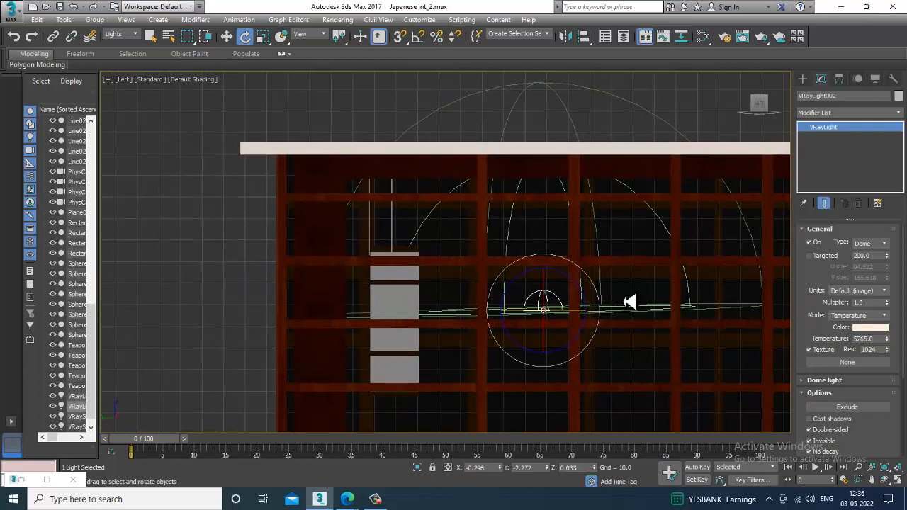
{"action": "scroll", "coordinate": [629, 302], "scroll_direction": "up", "scroll_amount": 3}
{"action": "left_click_drag", "start_coordinate": [506, 285], "coordinate": [531, 275]}
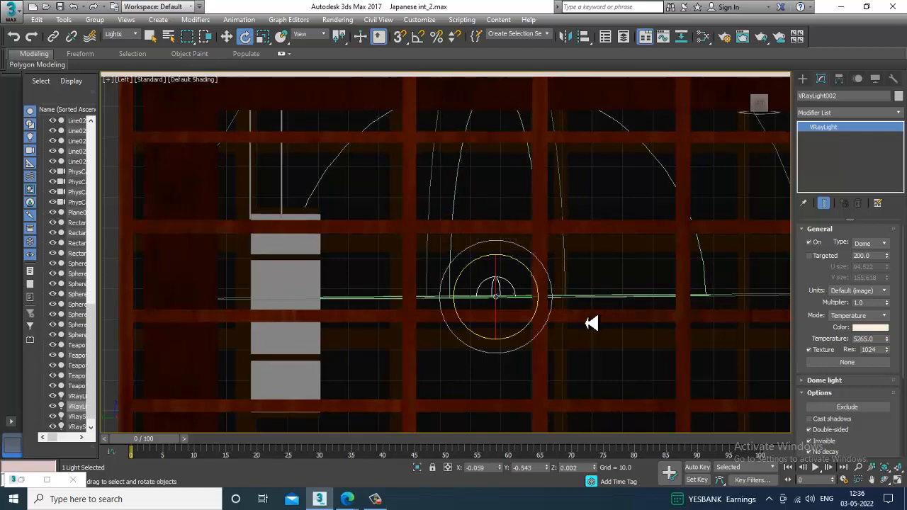
Step: Move the dome light closer to the back wall, to about Y 160, and lower it to about Z 130
{"action": "key", "text": "w"}
{"action": "key", "text": "alt+w"}
{"action": "key", "text": "alt+w"}
{"action": "middle_click_drag", "start_coordinate": [517, 304], "coordinate": [609, 311], "text": "alt"}
{"action": "middle_click_drag", "start_coordinate": [340, 192], "coordinate": [459, 287], "text": "alt"}
{"action": "key", "text": "F3"}
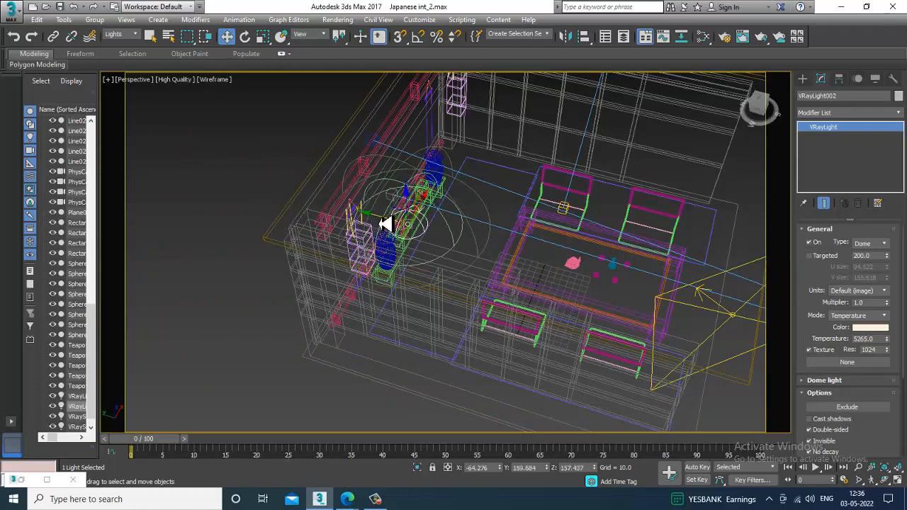
{"action": "middle_click_drag", "start_coordinate": [384, 227], "coordinate": [418, 232], "text": "alt"}
{"action": "left_click_drag", "start_coordinate": [413, 213], "coordinate": [421, 235]}
Step: Move the dome light across to about X 59, lower it to about Z 116, and set its multiplier to 0.4
{"action": "key", "text": "F3"}
{"action": "mouse_move", "coordinate": [532, 275]}
{"action": "middle_mouse_down", "text": "alt"}
{"action": "mouse_move", "coordinate": [542, 270]}
{"action": "mouse_move", "coordinate": [463, 269]}
{"action": "middle_mouse_up", "text": "alt"}
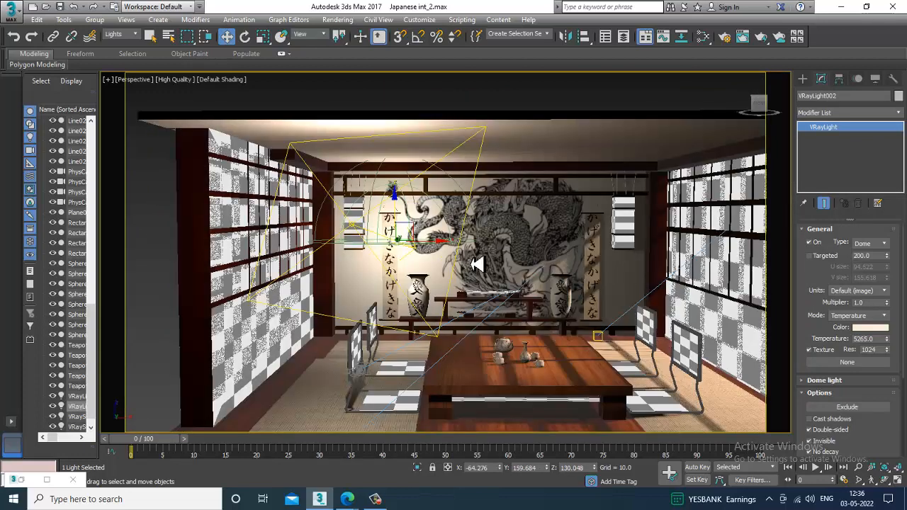
{"action": "left_click_drag", "start_coordinate": [437, 259], "coordinate": [516, 251]}
{"action": "left_click_drag", "start_coordinate": [502, 220], "coordinate": [503, 225]}
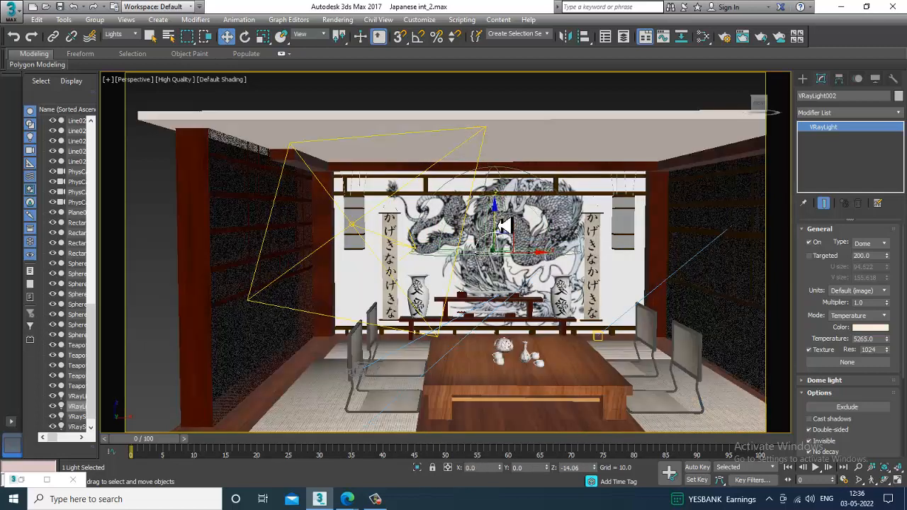
{"action": "left_click", "coordinate": [870, 303]}
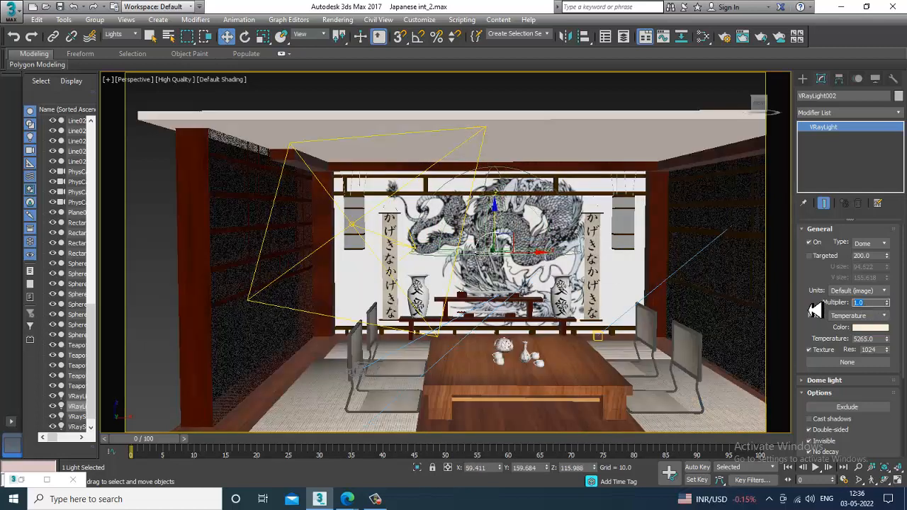
{"action": "type", "text": "0.4"}
{"action": "key", "text": "Return"}
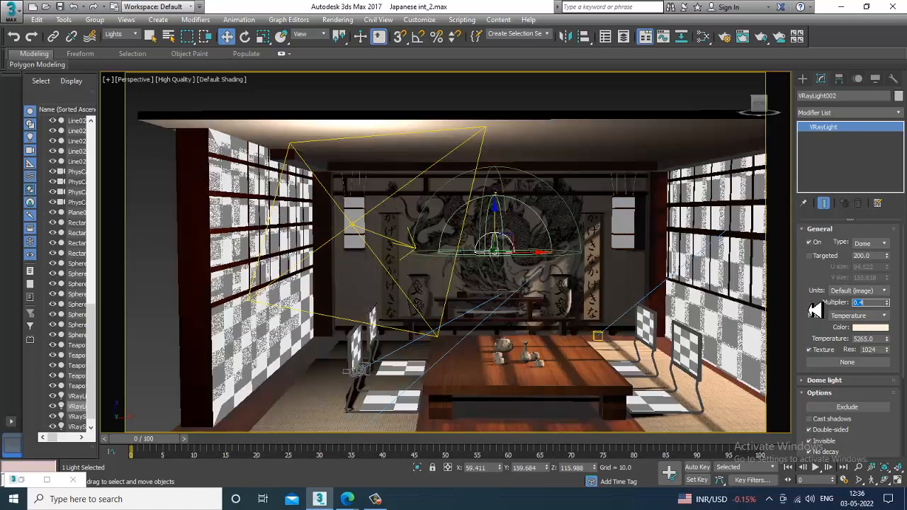
Step: Move the dome light close to the back wall, to about X -18, Y 198, and view the room through PhysCamera002
{"action": "scroll", "coordinate": [496, 256], "scroll_direction": "up", "scroll_amount": 5}
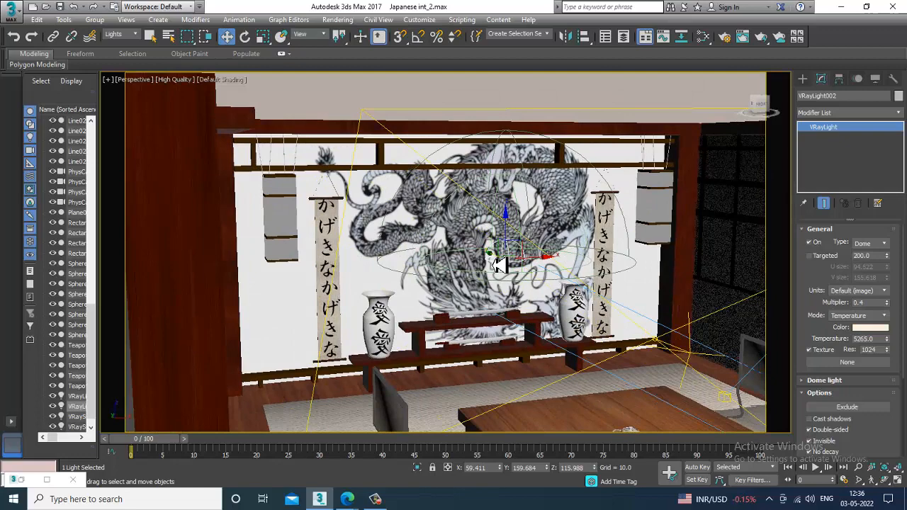
{"action": "left_click_drag", "start_coordinate": [500, 264], "coordinate": [438, 261]}
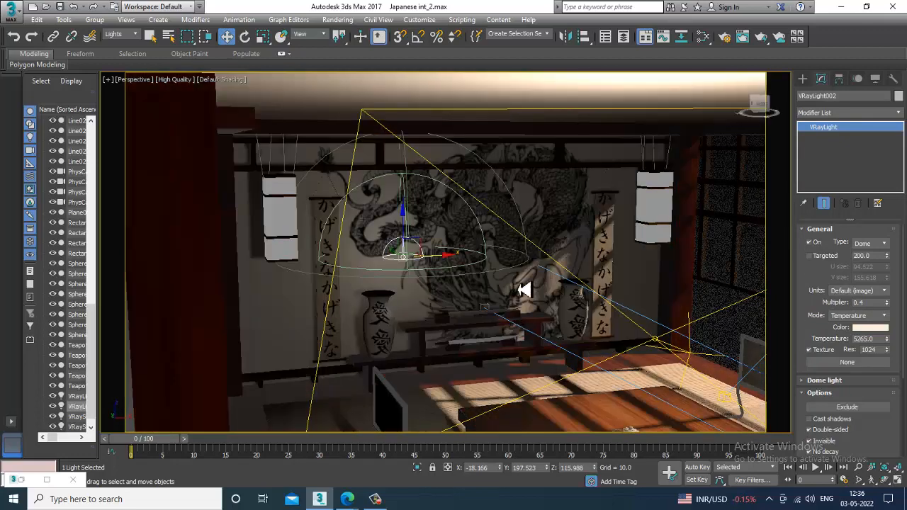
{"action": "middle_click_drag", "start_coordinate": [524, 289], "coordinate": [451, 184], "text": "alt"}
{"action": "middle_click_drag", "start_coordinate": [534, 271], "coordinate": [511, 248], "text": "alt"}
{"action": "key", "text": "c"}
{"action": "double_click", "coordinate": [423, 174]}
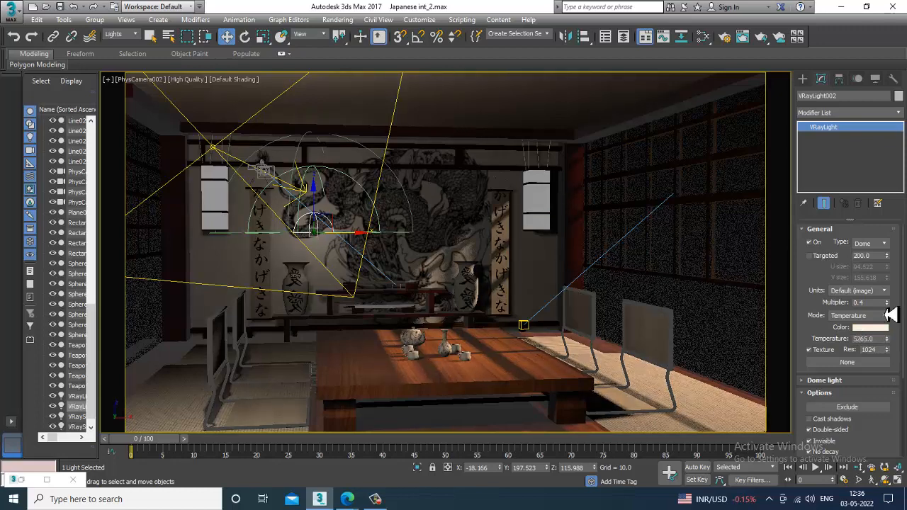
Step: Raise the light's multiplier to 8.4 and change its type to Plane after trying Sphere
{"action": "left_click_drag", "start_coordinate": [887, 305], "coordinate": [888, 299]}
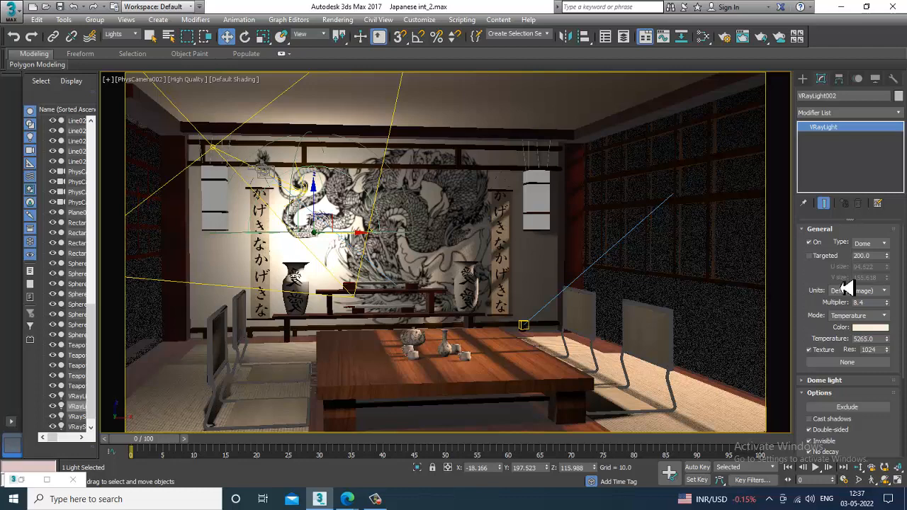
{"action": "left_click", "coordinate": [881, 247]}
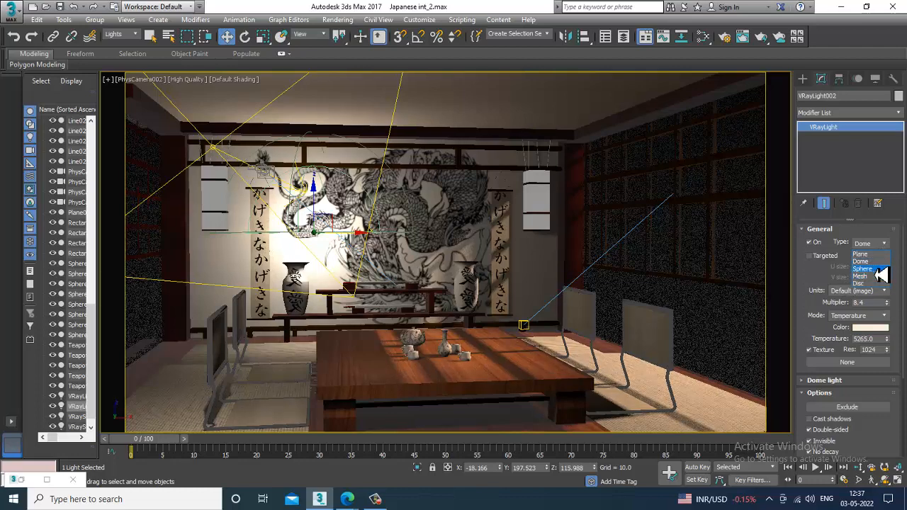
{"action": "left_click", "coordinate": [879, 270]}
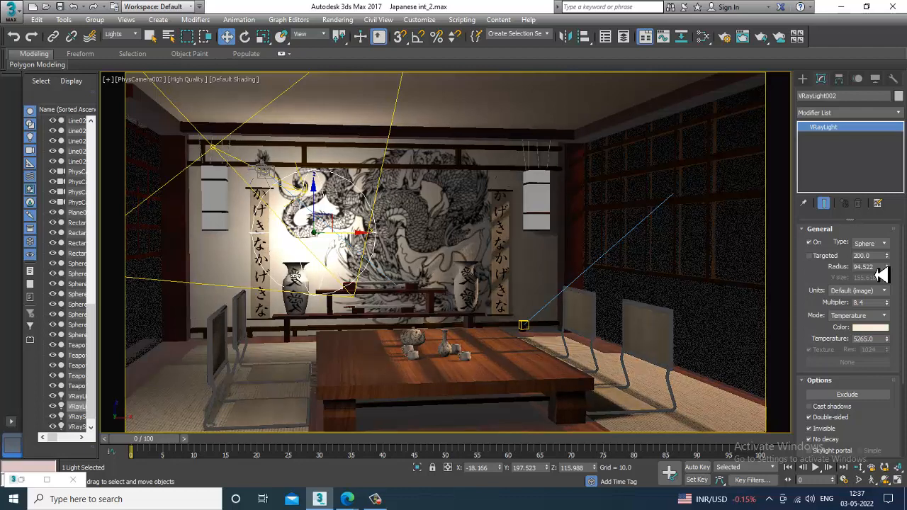
{"action": "left_click", "coordinate": [881, 245]}
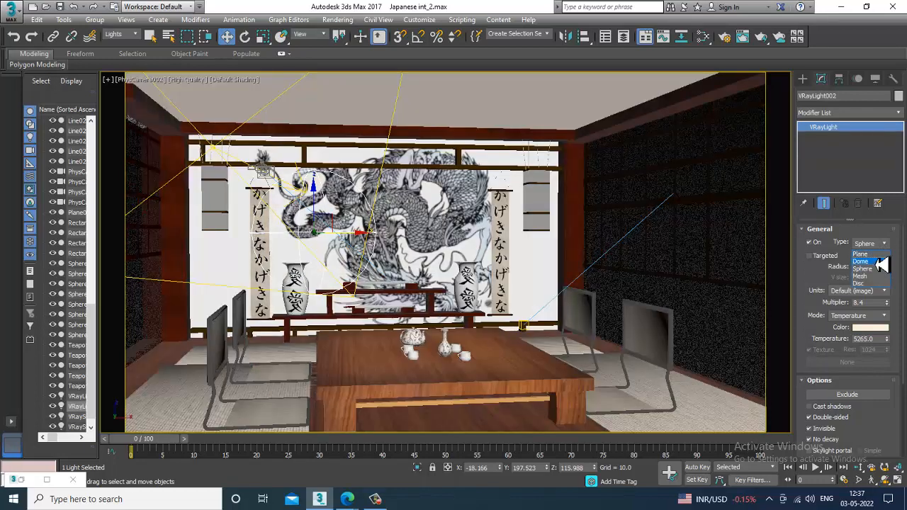
{"action": "left_click", "coordinate": [877, 255]}
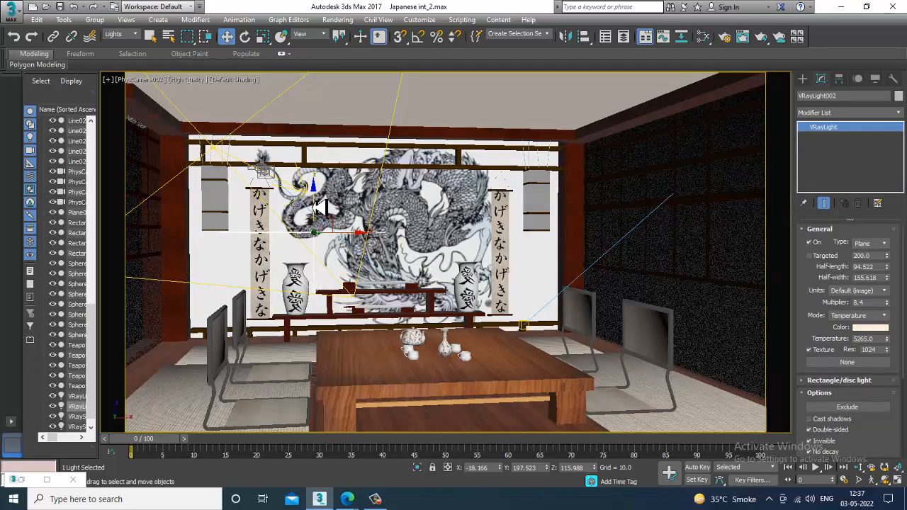
Step: Rotate the copied plane light to angle it into the room and reposition it to about X -61, Y 129, Z 189
{"action": "key", "text": "e"}
{"action": "mouse_move", "coordinate": [352, 170]}
{"action": "left_mouse_down"}
{"action": "mouse_move", "coordinate": [357, 155]}
{"action": "mouse_move", "coordinate": [344, 101]}
{"action": "mouse_move", "coordinate": [343, 183]}
{"action": "mouse_move", "coordinate": [340, 177]}
{"action": "left_mouse_up"}
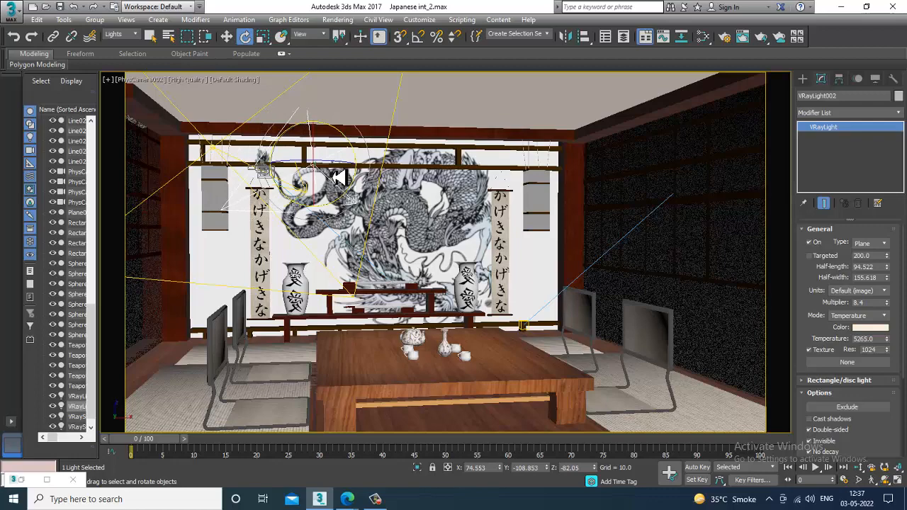
{"action": "key", "text": "alt+w"}
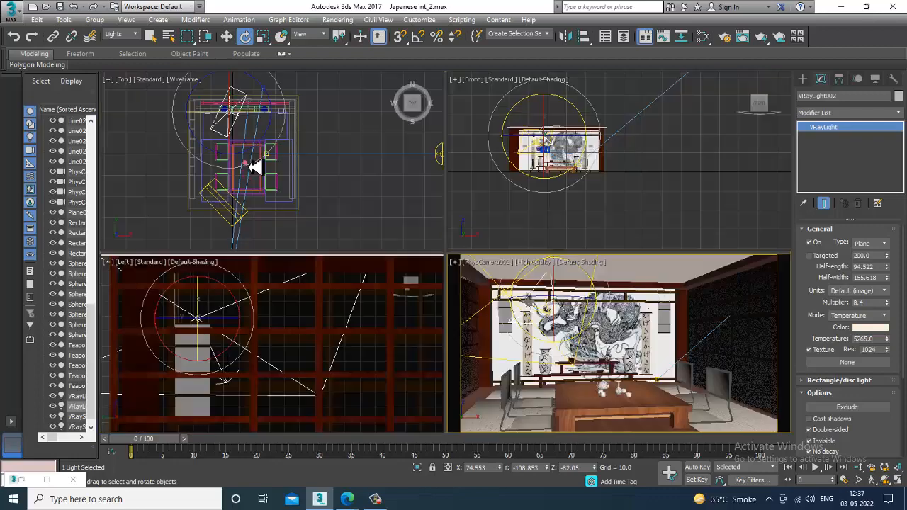
{"action": "scroll", "coordinate": [298, 191], "scroll_direction": "down", "scroll_amount": 2}
{"action": "key", "text": "alt+w"}
{"action": "key", "text": "w"}
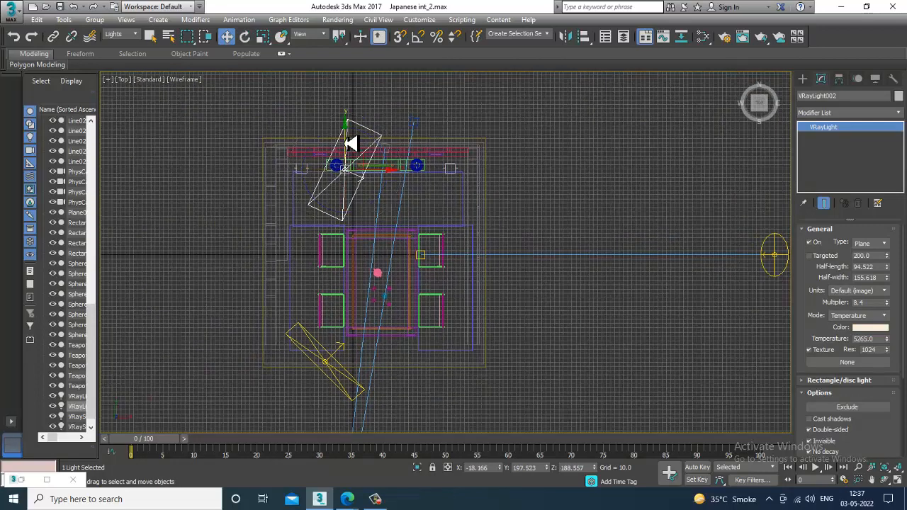
{"action": "left_click_drag", "start_coordinate": [350, 144], "coordinate": [366, 207]}
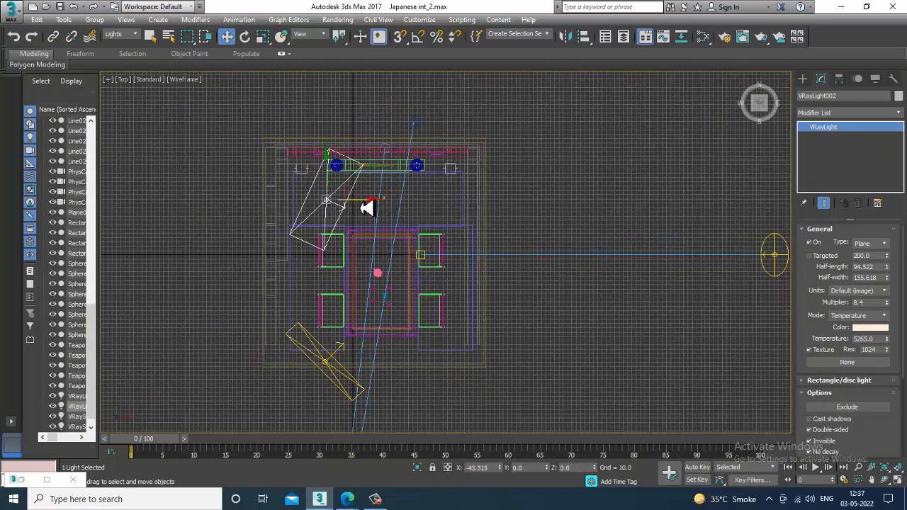
{"action": "key", "text": "alt+w"}
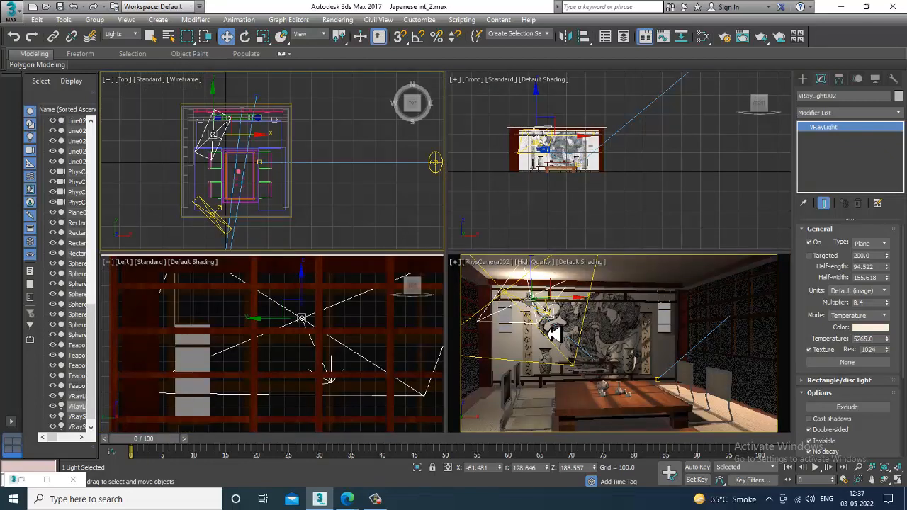
Step: Scale down the copied plane light (VRayLight002) near the back wall uniformly in the PhysCamera002 view
{"action": "left_click", "coordinate": [554, 334]}
{"action": "key", "text": "alt+w"}
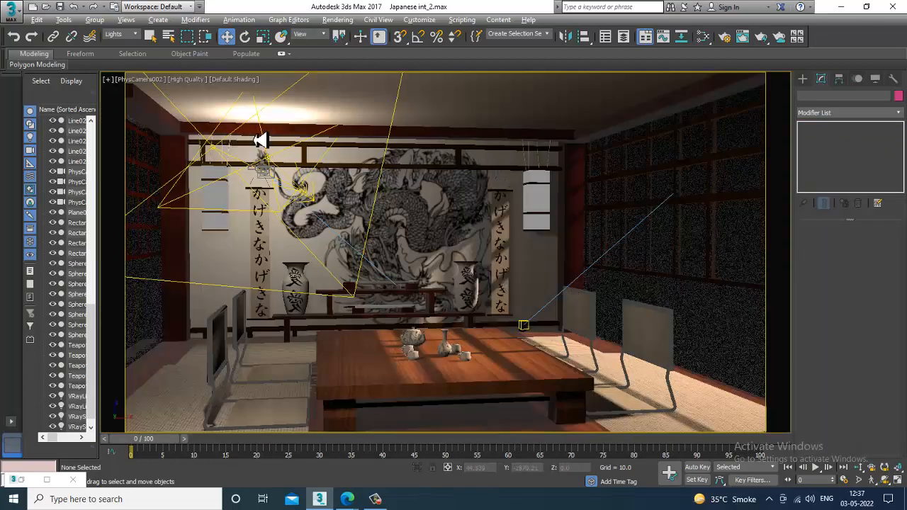
{"action": "left_click", "coordinate": [245, 153]}
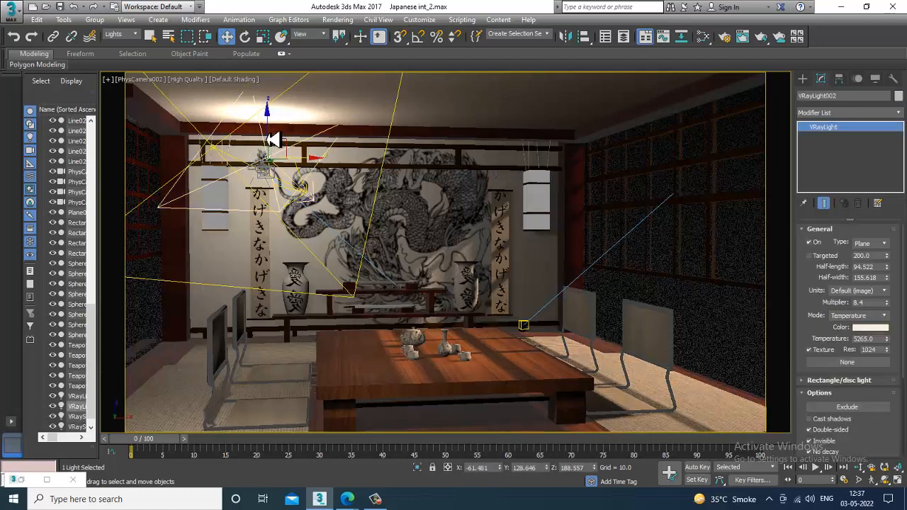
{"action": "key", "text": "r"}
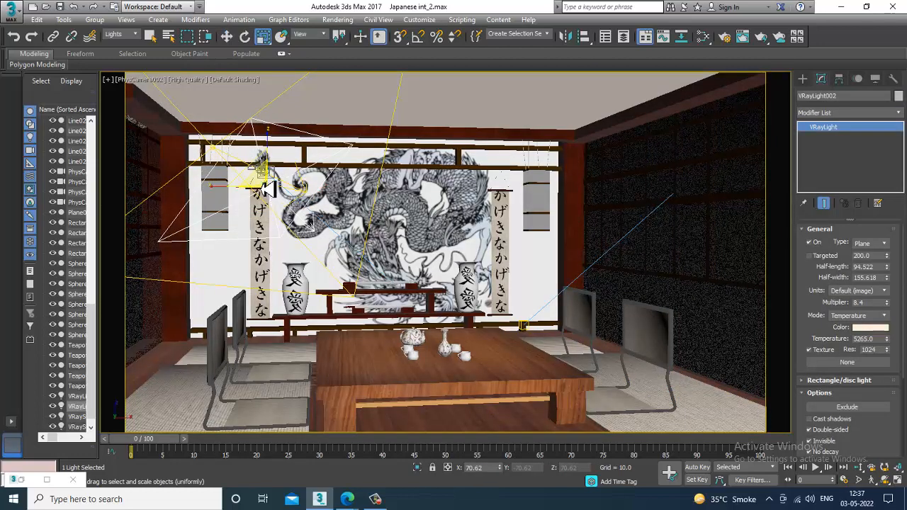
{"action": "left_click_drag", "start_coordinate": [263, 177], "coordinate": [281, 201]}
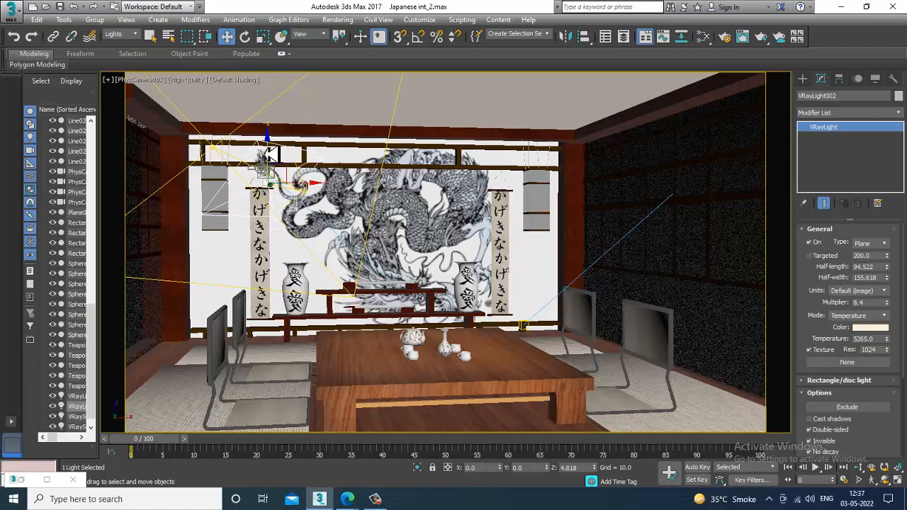
Step: Lower the scaled plane light to about Z 175 and shift it away from the back wall to about Y 105
{"action": "key", "text": "w"}
{"action": "key", "text": "alt+w"}
{"action": "left_click", "coordinate": [239, 157]}
{"action": "key", "text": "alt+w"}
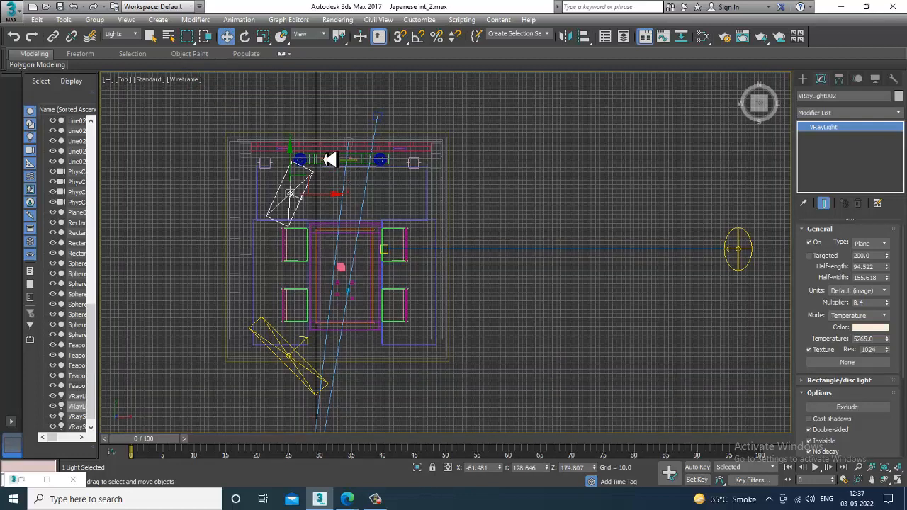
{"action": "key", "text": "alt+w"}
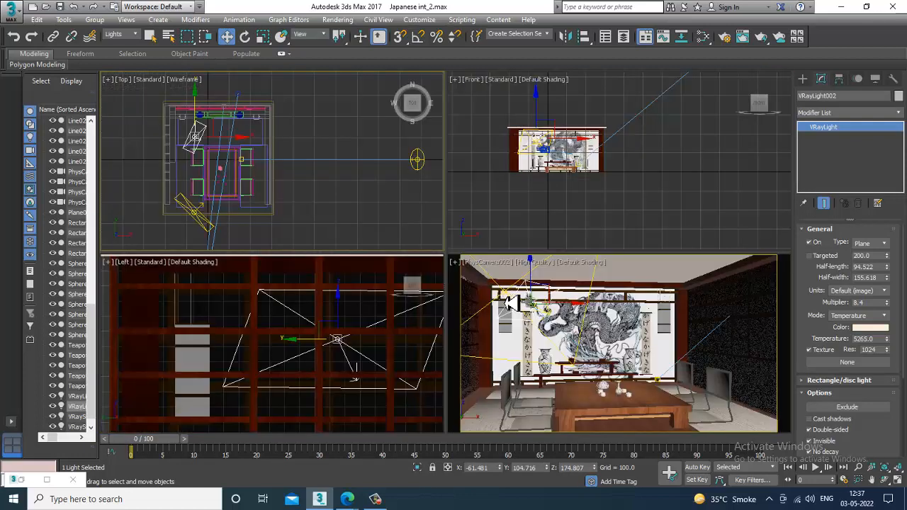
Step: Reduce the multiplier of the plane light near the back wall (VRayLight002) to 0.4, viewing through PhysCamera002
{"action": "left_click", "coordinate": [566, 336]}
{"action": "key", "text": "alt+w"}
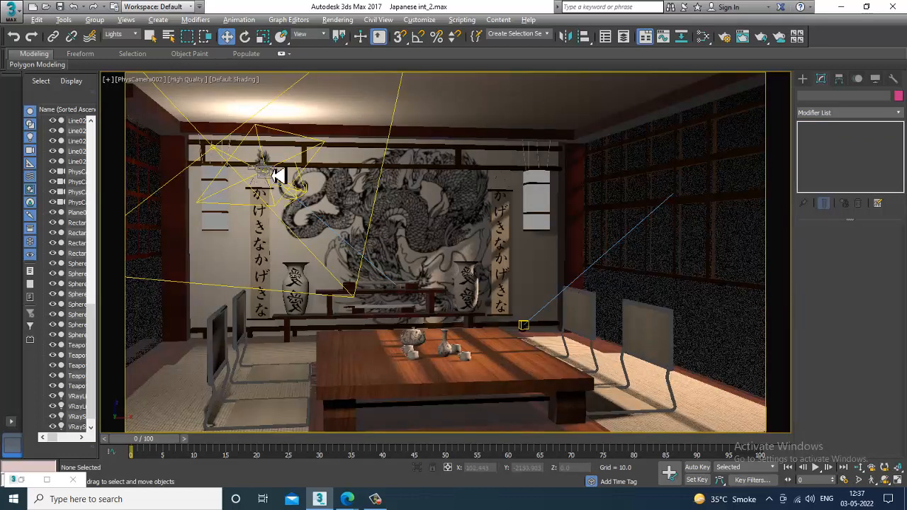
{"action": "left_click", "coordinate": [286, 139]}
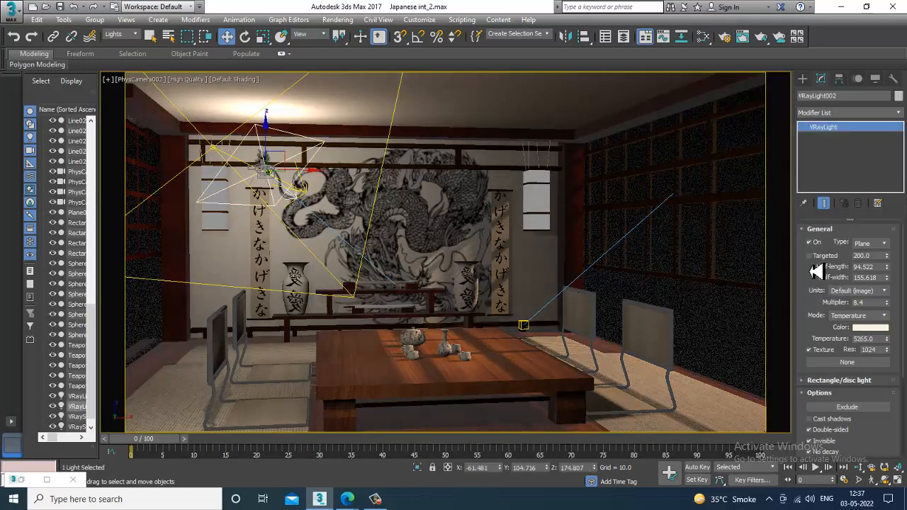
{"action": "left_click", "coordinate": [887, 306]}
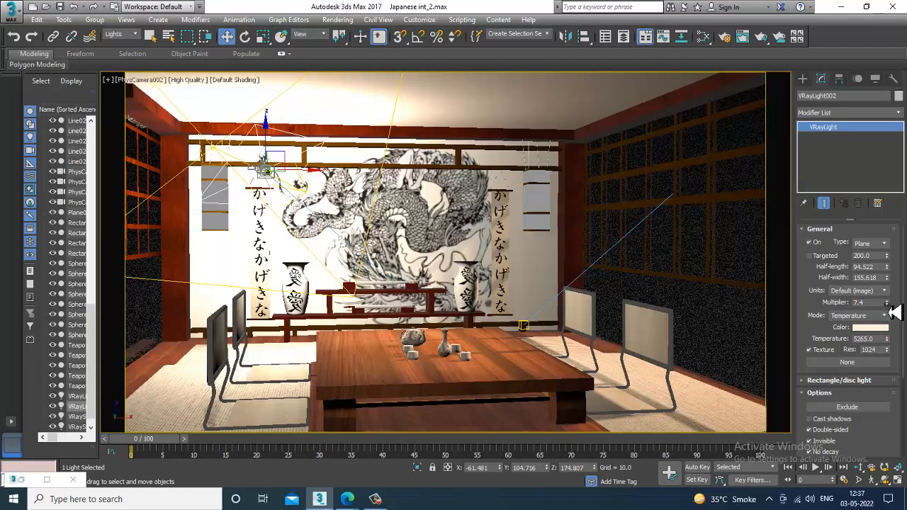
{"action": "left_click_drag", "start_coordinate": [894, 315], "coordinate": [895, 318]}
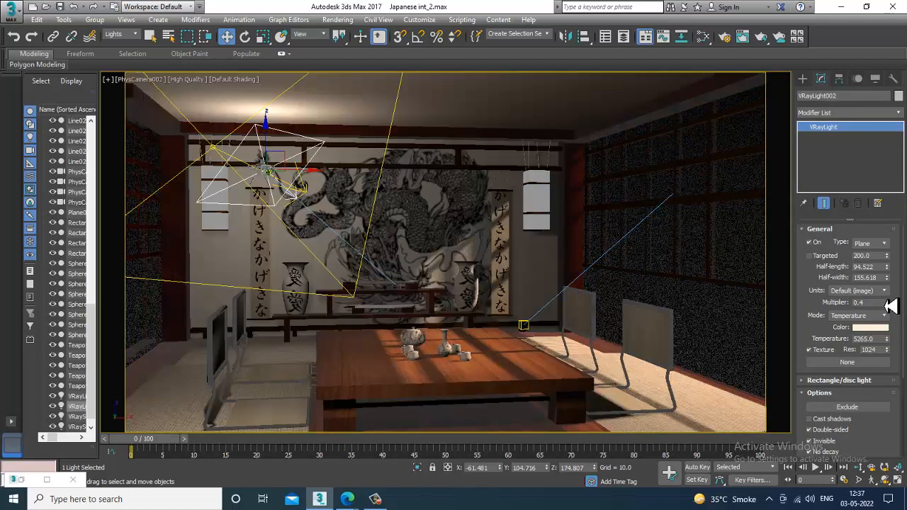
Step: Run a test render of the camera view to check the lighting, and close the frame buffer
{"action": "left_click", "coordinate": [338, 19]}
{"action": "left_click", "coordinate": [356, 40]}
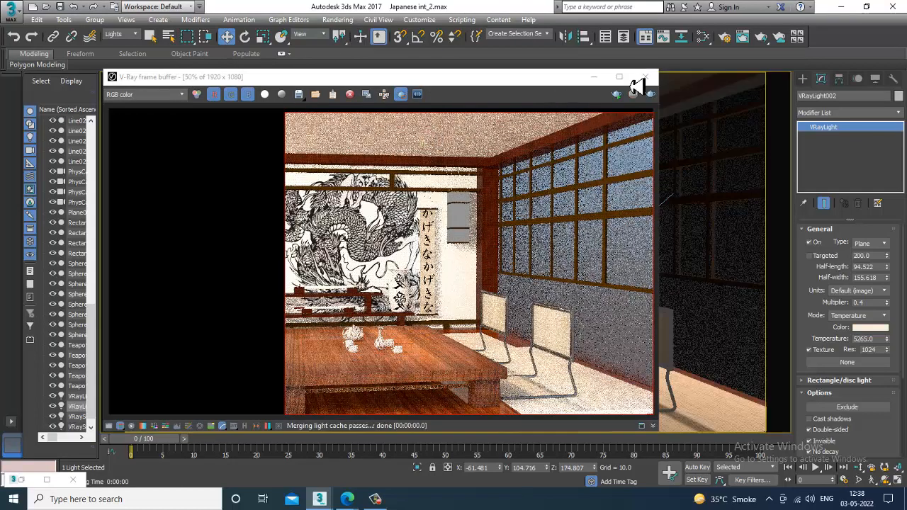
{"action": "left_click", "coordinate": [643, 77]}
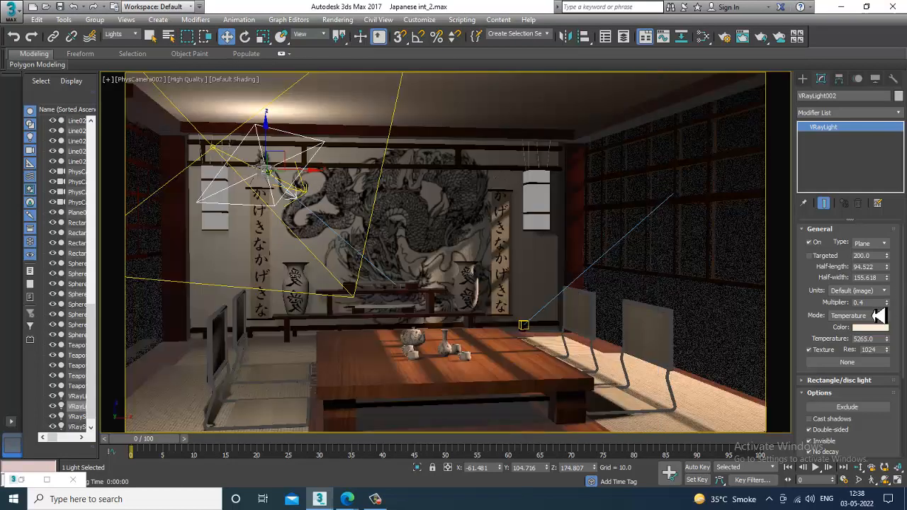
Step: Set the multiplier of the plane light near the back wall (VRayLight002) to 0.1
{"action": "left_click_drag", "start_coordinate": [862, 303], "coordinate": [830, 306]}
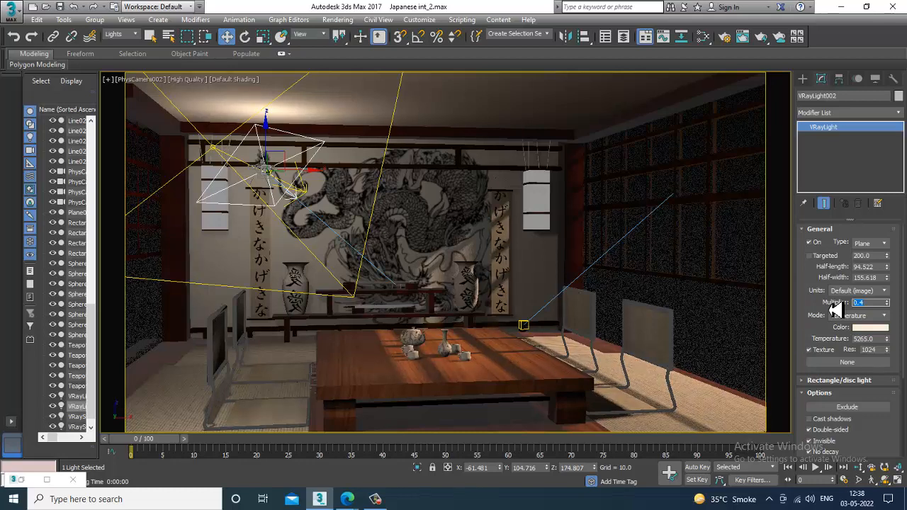
{"action": "type", "text": "0."}
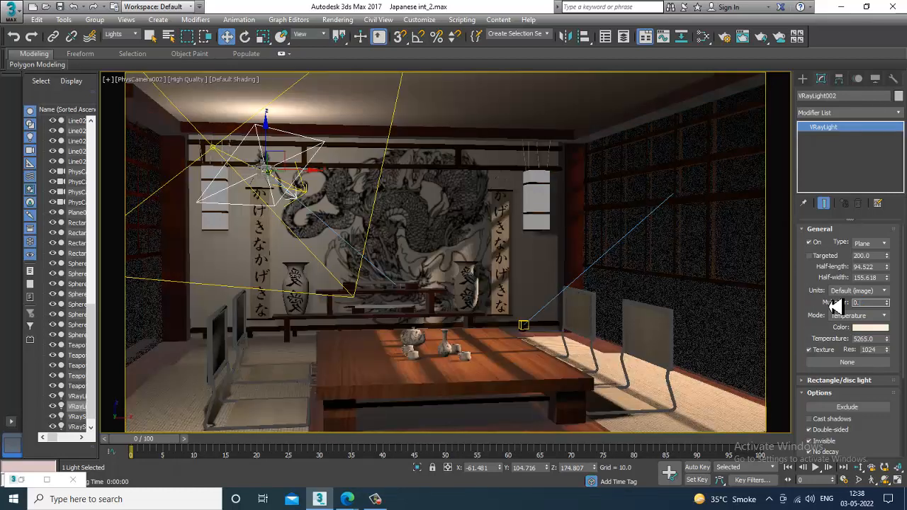
{"action": "type", "text": "1"}
{"action": "key", "text": "Return"}
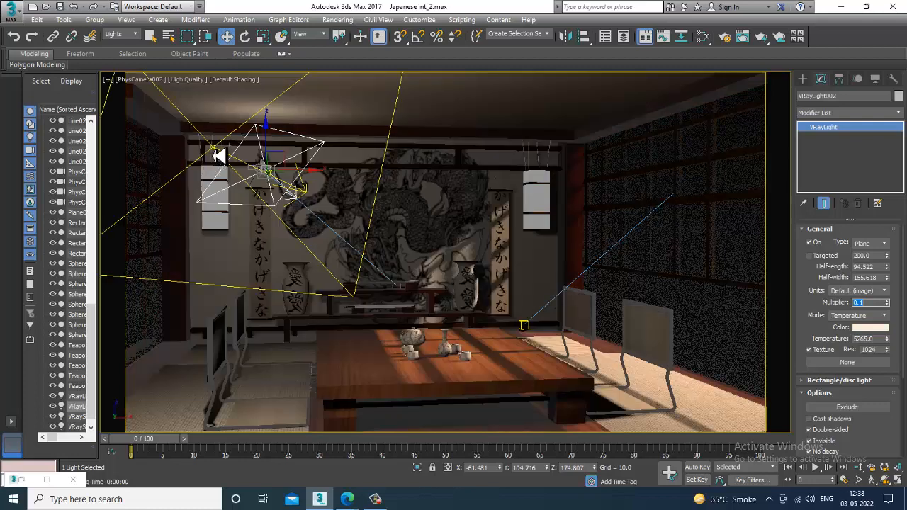
Step: Set the multiplier of the larger plane light at the front of the room (VRayLight001) to 0.4
{"action": "left_click", "coordinate": [214, 150]}
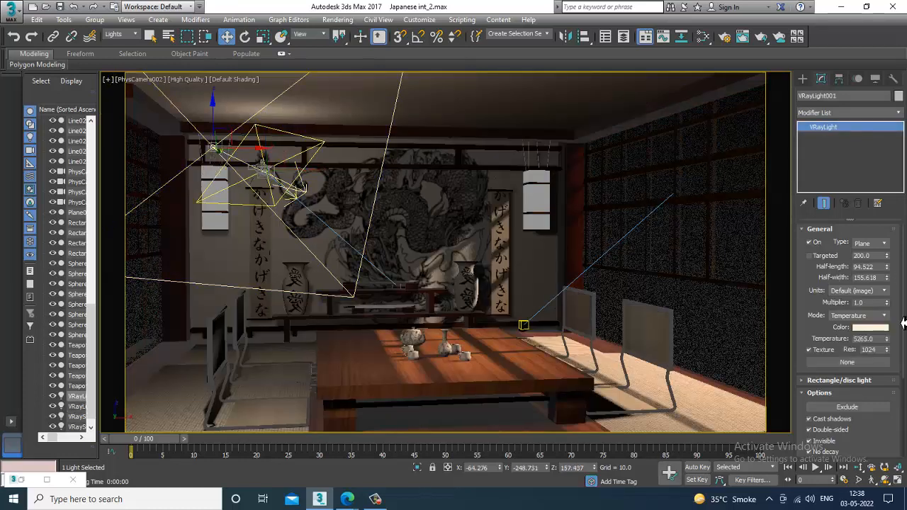
{"action": "left_click_drag", "start_coordinate": [869, 302], "coordinate": [809, 302]}
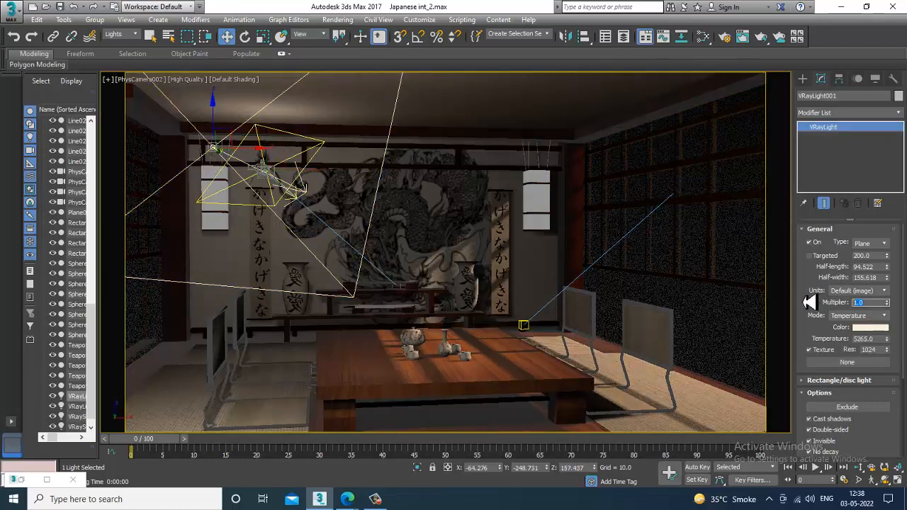
{"action": "type", "text": "0.4"}
{"action": "key", "text": "Return"}
Step: Start another test render to check the dimmed plane lights, and stop it during the prepass
{"action": "left_click", "coordinate": [337, 19]}
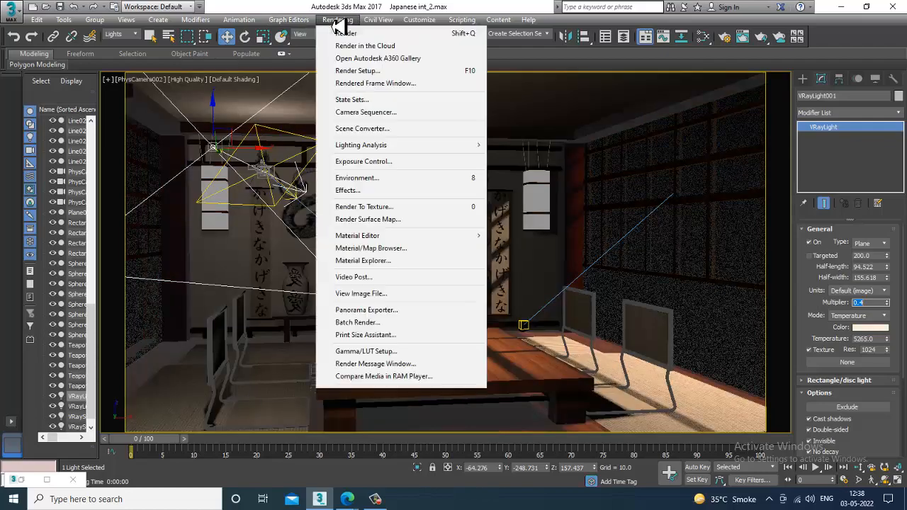
{"action": "left_click", "coordinate": [354, 33]}
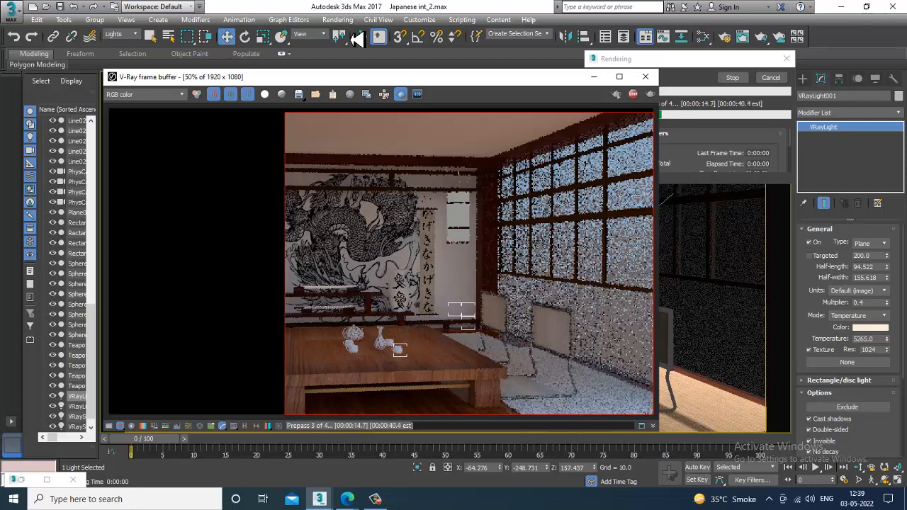
{"action": "key", "text": "Escape"}
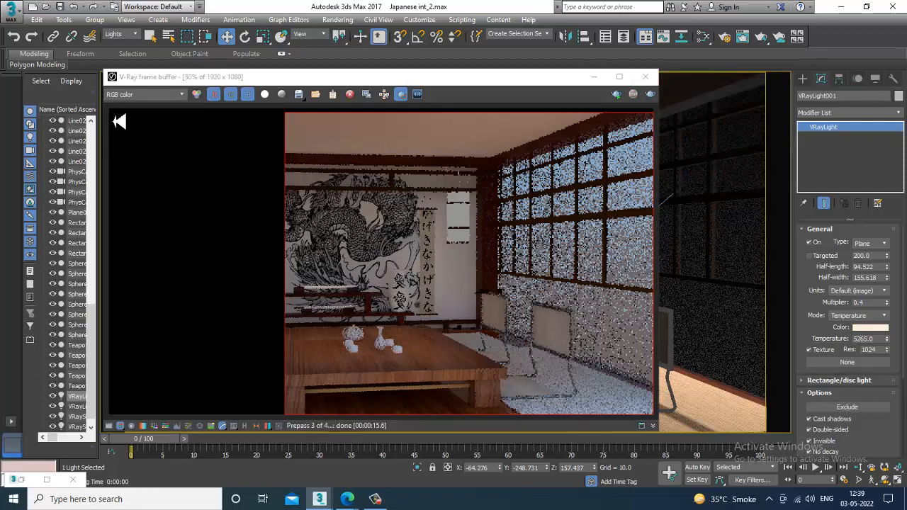
Step: Expand the V-Ray render region to cover the whole frame, test-render the room, and close the frame buffer
{"action": "left_click_drag", "start_coordinate": [111, 112], "coordinate": [829, 447]}
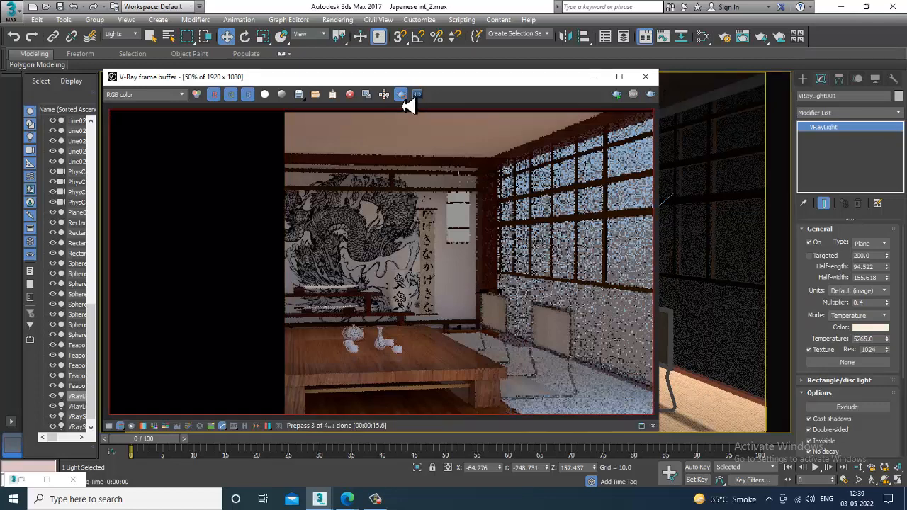
{"action": "left_click", "coordinate": [645, 76]}
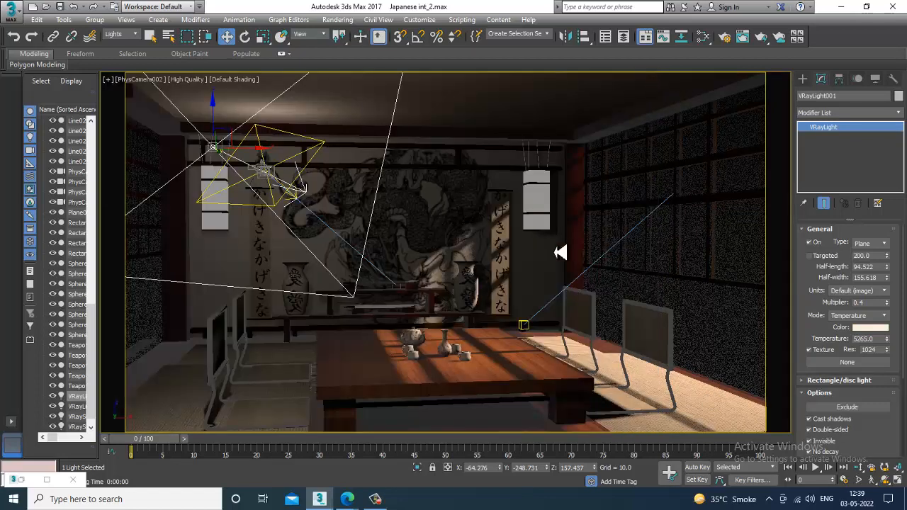
{"action": "left_click", "coordinate": [337, 19]}
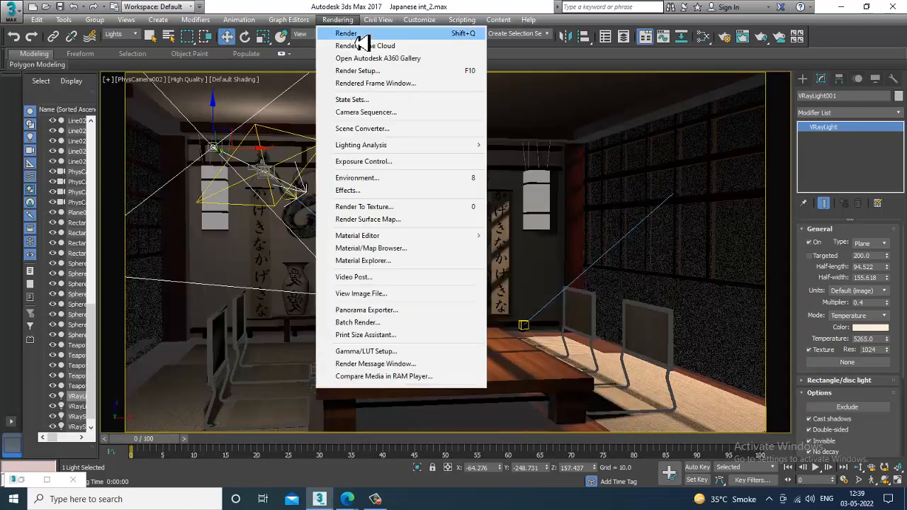
{"action": "left_click", "coordinate": [364, 34]}
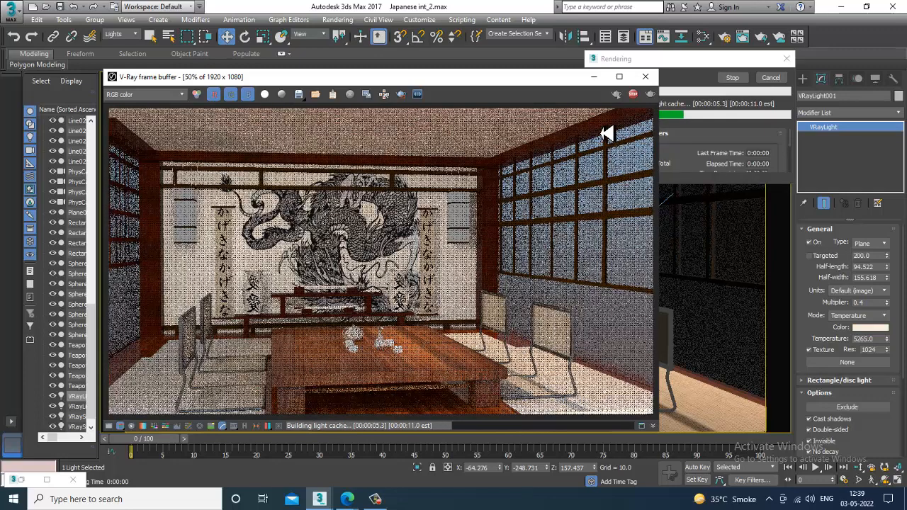
{"action": "left_click", "coordinate": [646, 80]}
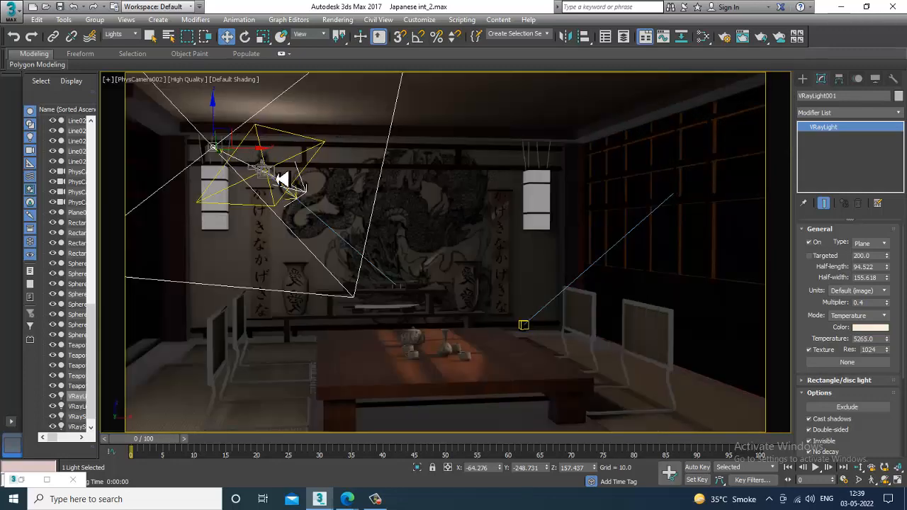
Step: Warm the plane light near the back wall (VRayLight002) by adjusting its color temperature to 3843.45
{"action": "left_click", "coordinate": [287, 138]}
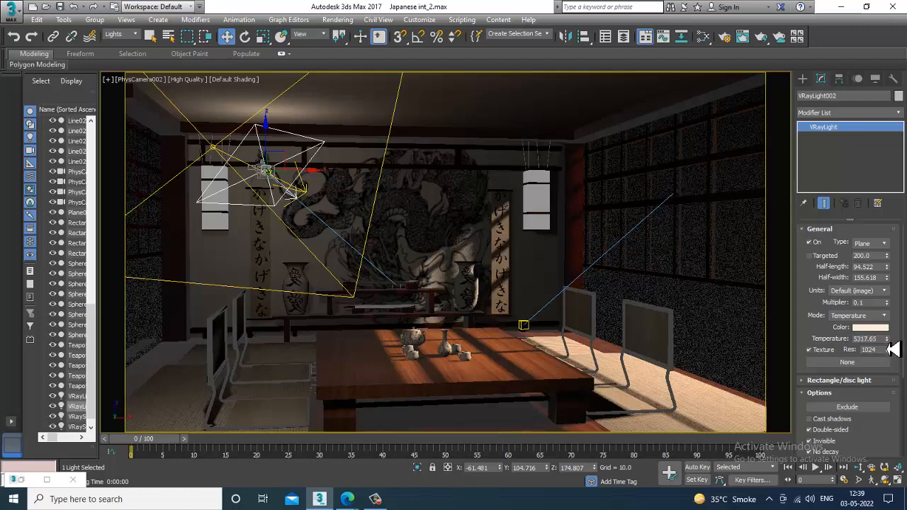
{"action": "left_click_drag", "start_coordinate": [889, 349], "coordinate": [898, 385]}
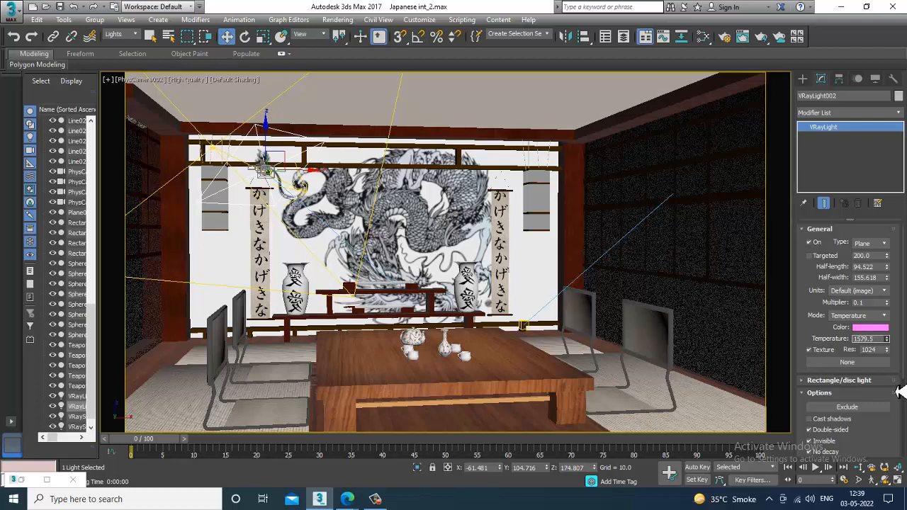
{"action": "left_click_drag", "start_coordinate": [898, 406], "coordinate": [895, 359]}
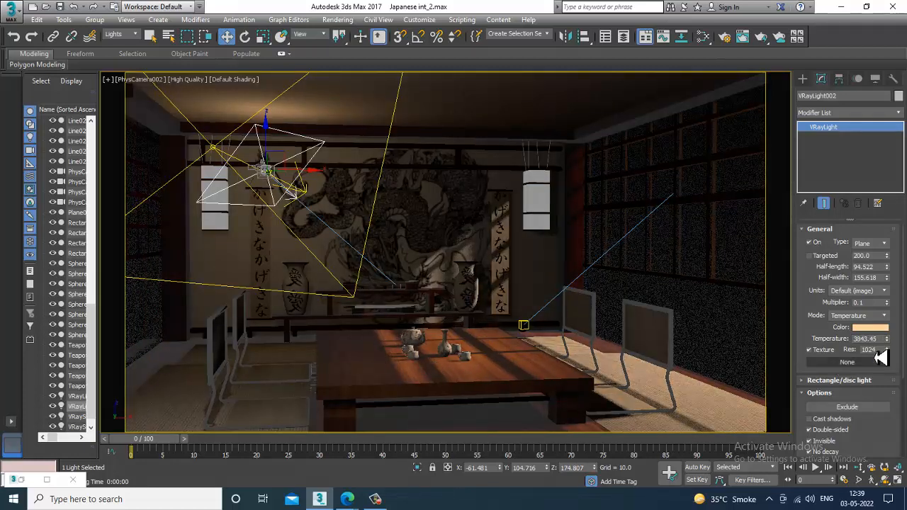
Step: Copy the back plane light's color temperature to the front plane light (VRayLight001) and fine-tune it to 3843.065
{"action": "left_click_drag", "start_coordinate": [879, 340], "coordinate": [810, 342]}
{"action": "key", "text": "ctrl+c"}
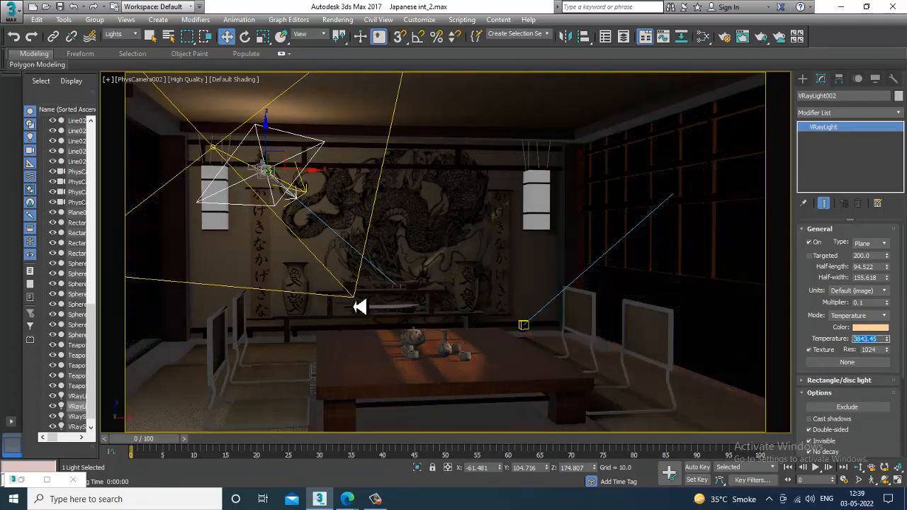
{"action": "left_click", "coordinate": [353, 298]}
{"action": "left_click_drag", "start_coordinate": [878, 341], "coordinate": [783, 342]}
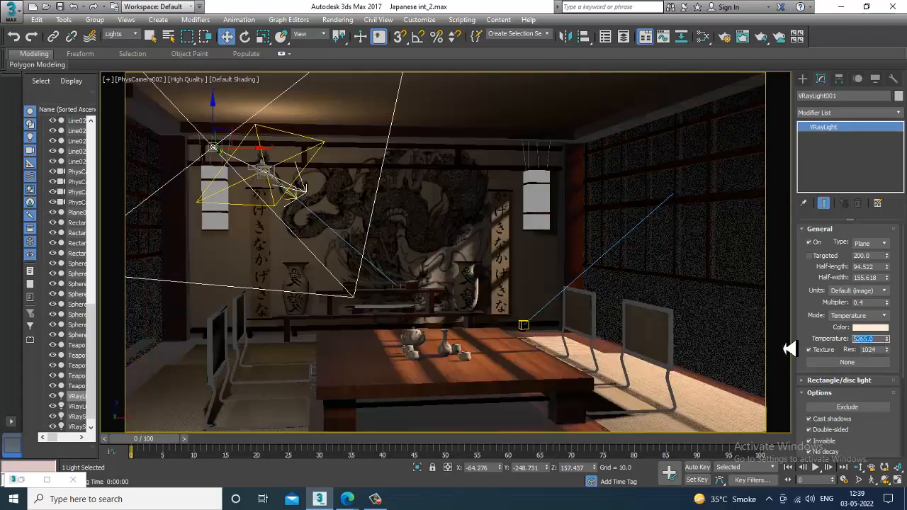
{"action": "key", "text": "ctrl+v"}
{"action": "left_click", "coordinate": [888, 341]}
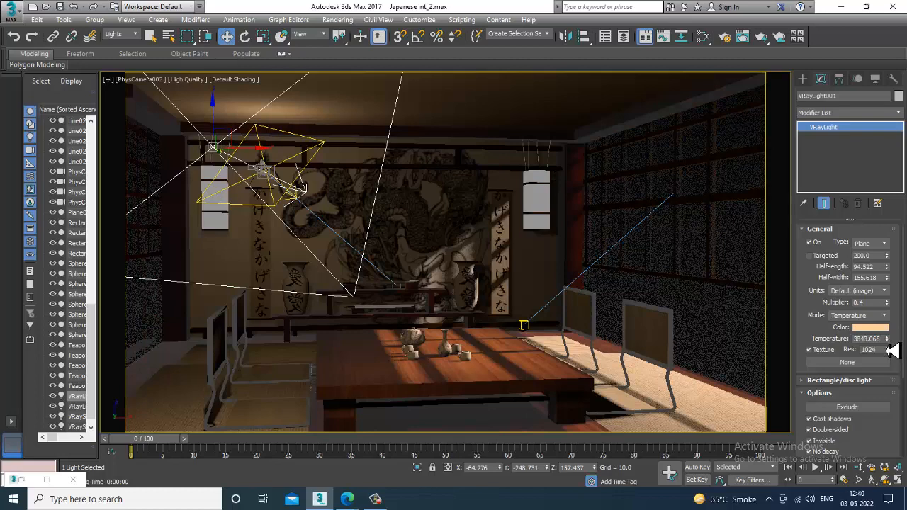
Step: Set the multiplier of the front plane light (VRayLight001) to 0.08
{"action": "double_click", "coordinate": [858, 302]}
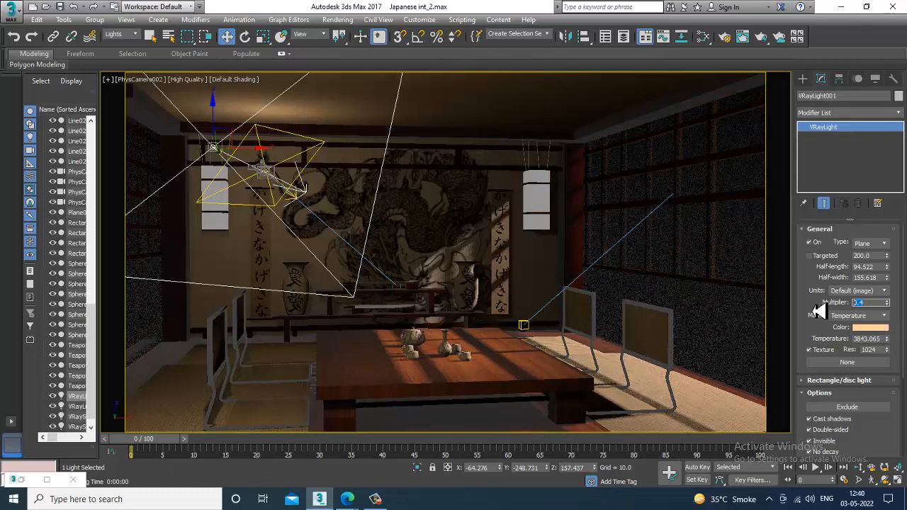
{"action": "type", "text": "0"}
{"action": "key", "text": "Return"}
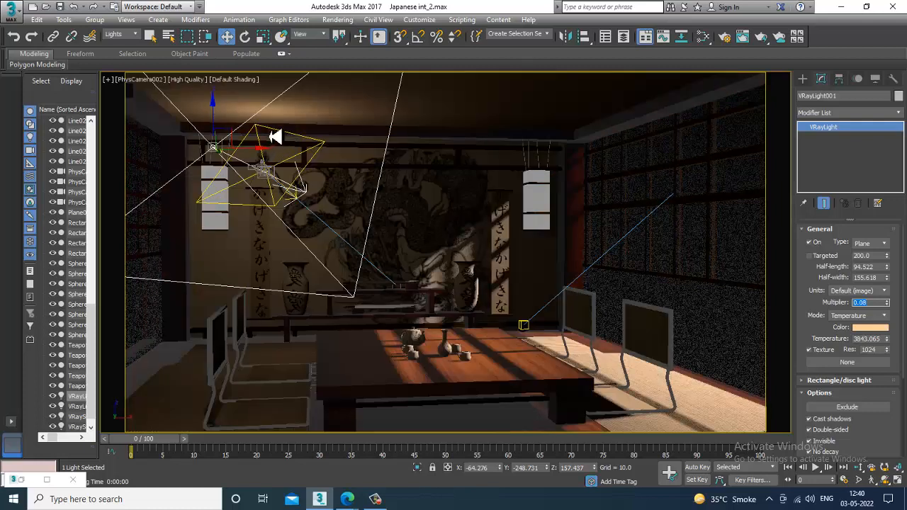
Step: Set the multiplier of the plane light near the back wall (VRayLight002) to 0.04
{"action": "left_click", "coordinate": [263, 170]}
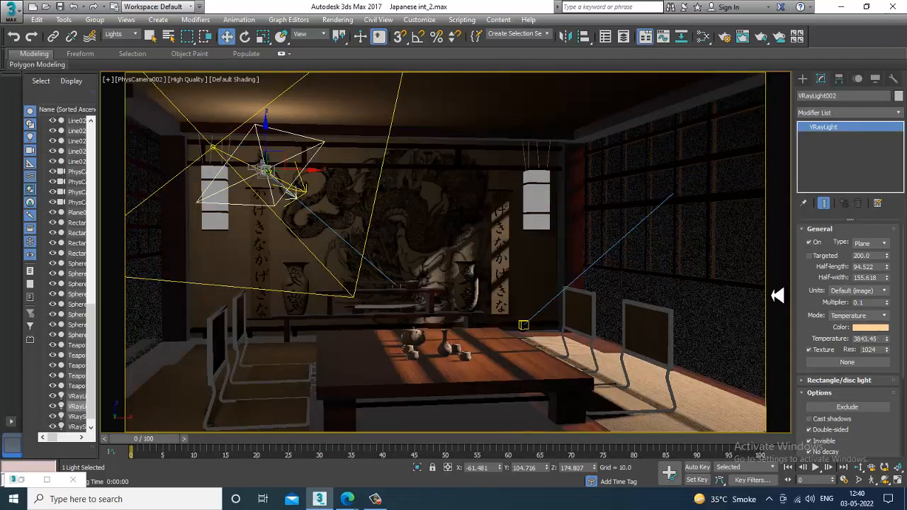
{"action": "double_click", "coordinate": [860, 302]}
{"action": "type", "text": "0.04"}
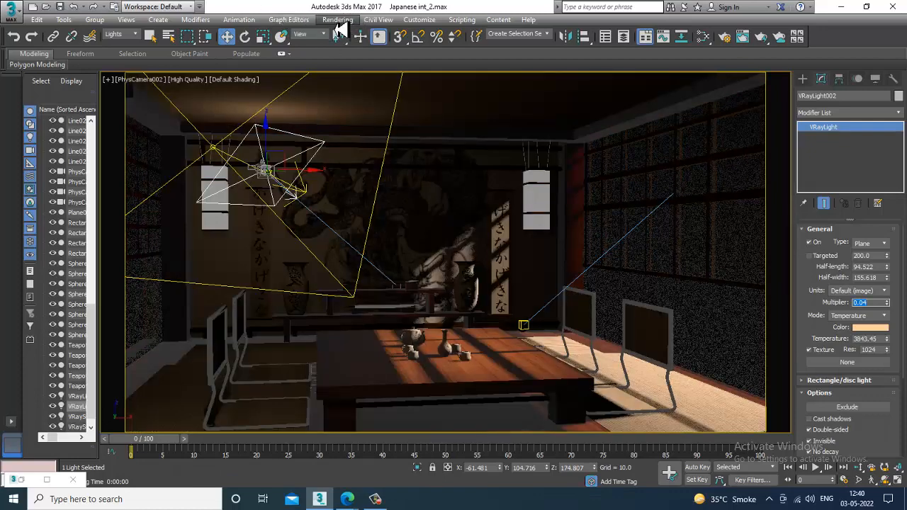
Step: Run a test render of the PhysCamera002 view to check the plane lights' intensity and close the frame buffer
{"action": "left_click", "coordinate": [339, 23]}
{"action": "left_click", "coordinate": [352, 35]}
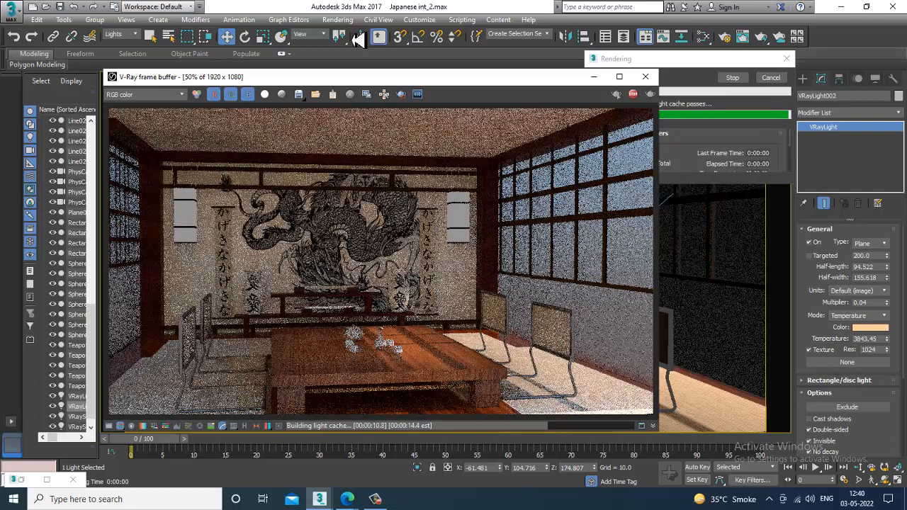
{"action": "left_click", "coordinate": [644, 76]}
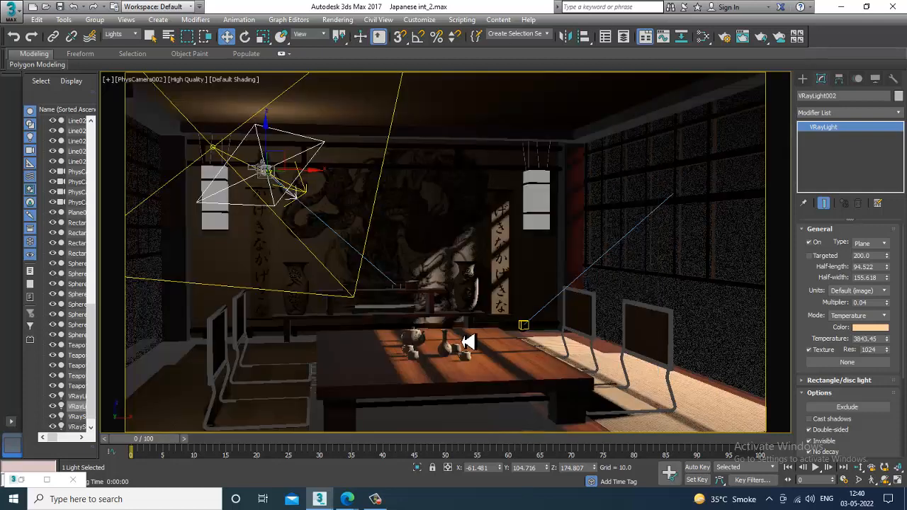
Step: Select the sun light (VRaySun001) in a perspective view of the room and set its intensity multiplier to 0.01
{"action": "key", "text": "alt+w"}
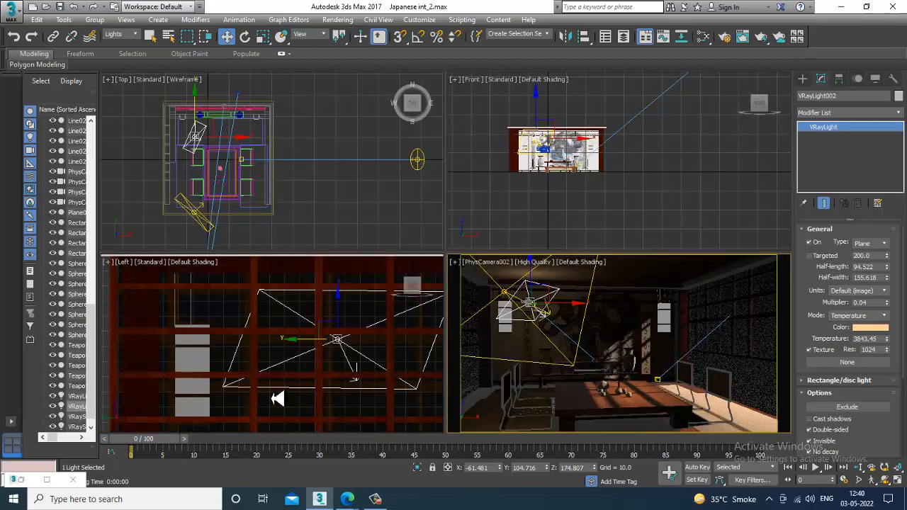
{"action": "middle_click_drag", "start_coordinate": [366, 372], "coordinate": [358, 371]}
{"action": "key", "text": "p"}
{"action": "middle_click_drag", "start_coordinate": [510, 365], "coordinate": [382, 364]}
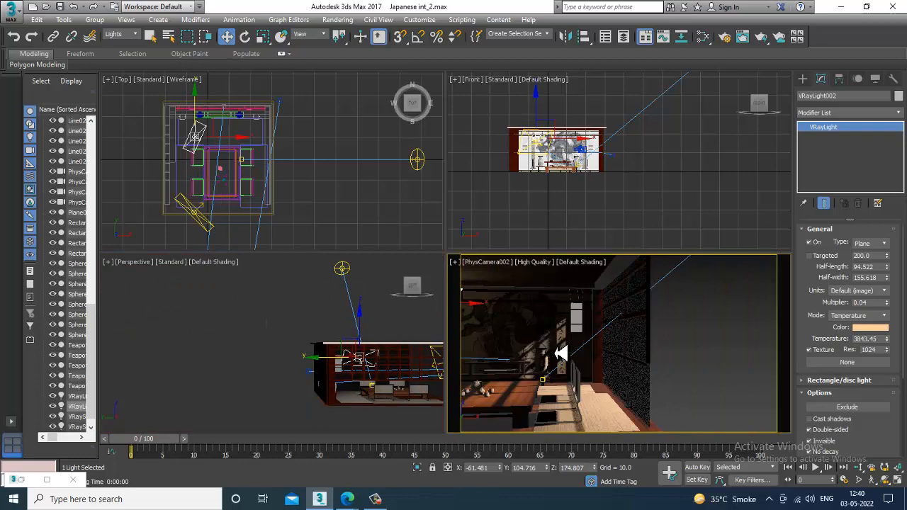
{"action": "key", "text": "ctrl+z"}
{"action": "middle_click_drag", "start_coordinate": [359, 341], "coordinate": [278, 370]}
{"action": "key", "text": "z"}
{"action": "scroll", "coordinate": [324, 331], "scroll_direction": "down", "scroll_amount": 10}
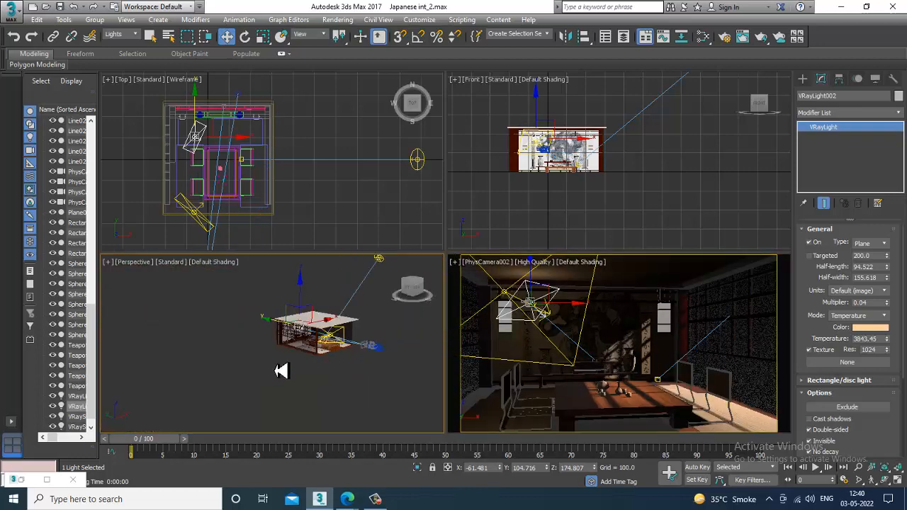
{"action": "left_click", "coordinate": [318, 276]}
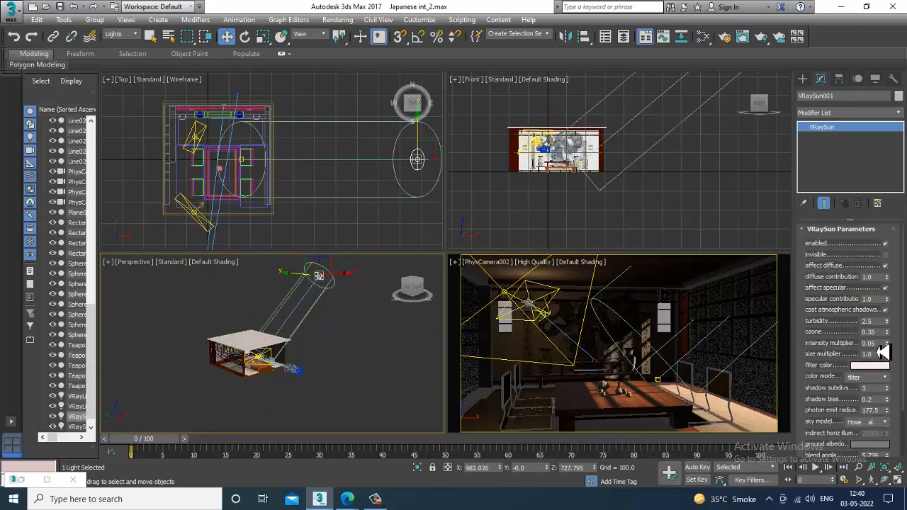
{"action": "double_click", "coordinate": [868, 343]}
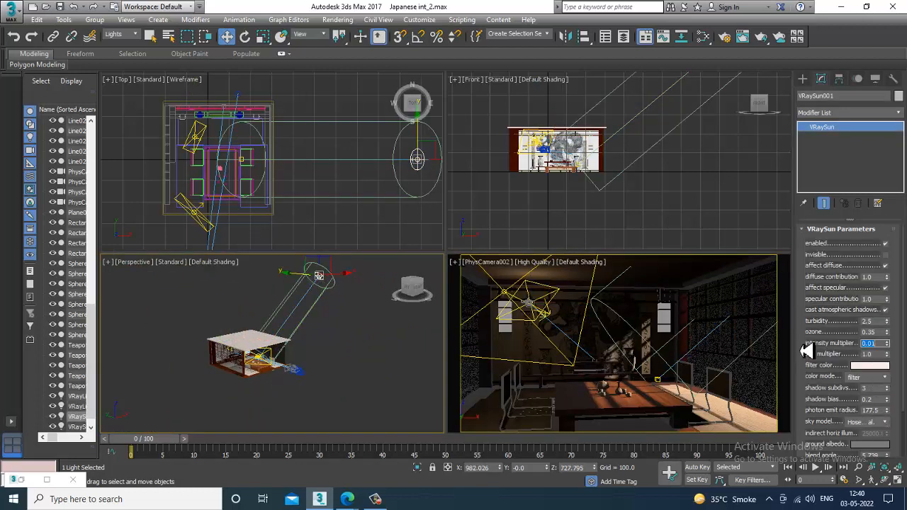
Step: Test-render the maximized camera view to check the sunlight's intensity and close the frame buffer
{"action": "left_click", "coordinate": [659, 321]}
{"action": "key", "text": "alt+w"}
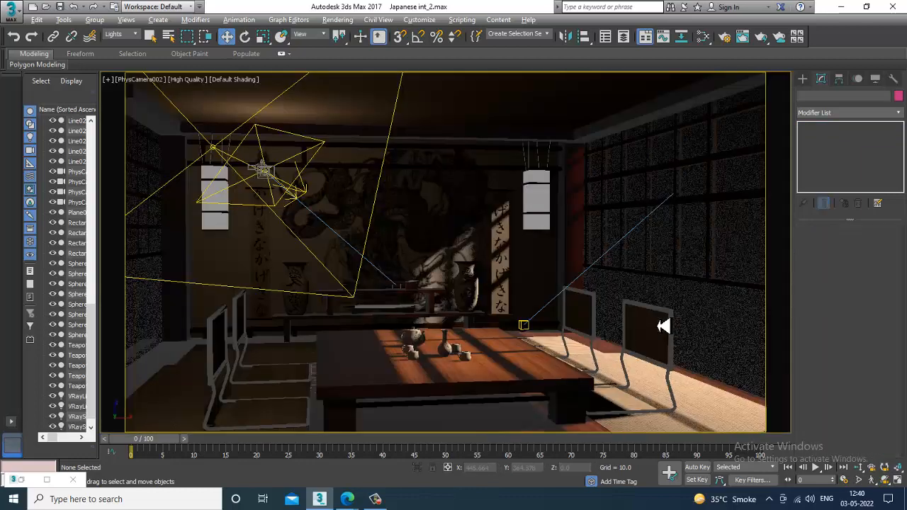
{"action": "left_click", "coordinate": [337, 19]}
{"action": "left_click", "coordinate": [347, 32]}
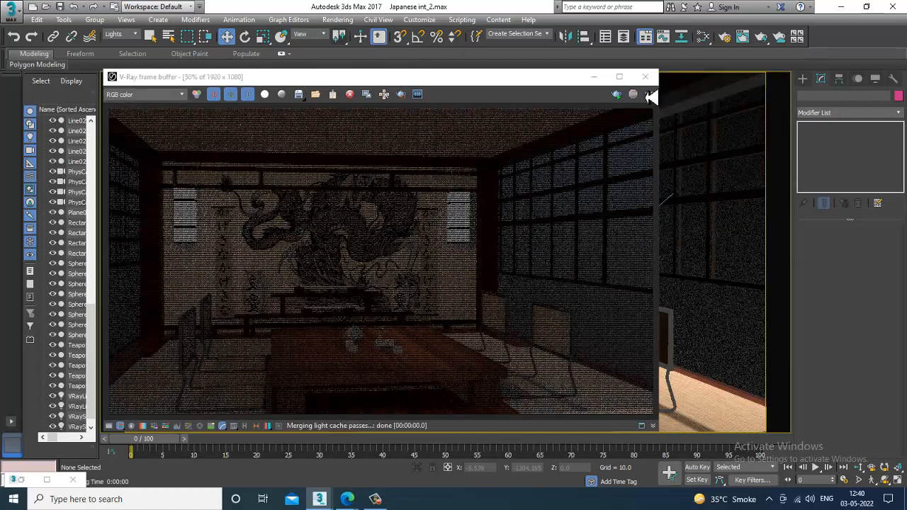
{"action": "left_click", "coordinate": [645, 76]}
Step: Set the VRaySun001 intensity multiplier to 0.05 and warm its filter color to red 249, green 192, blue 154
{"action": "left_click", "coordinate": [281, 326]}
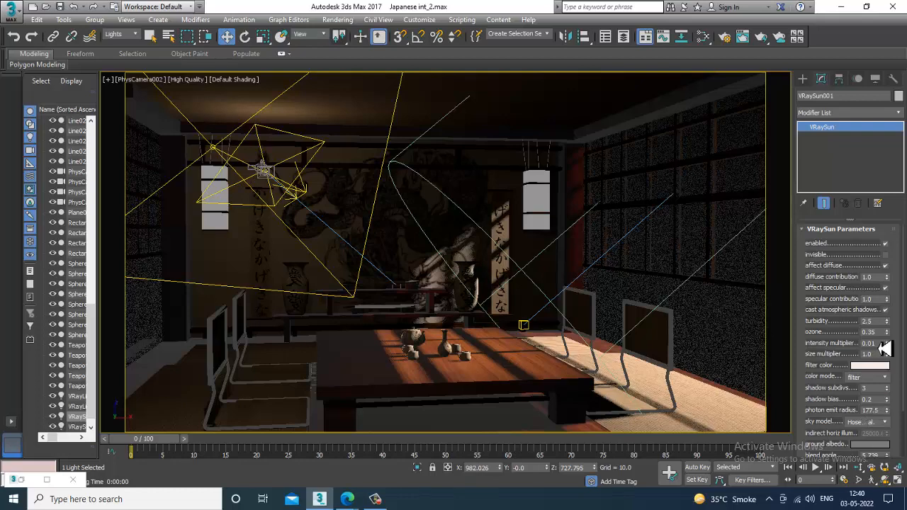
{"action": "left_click", "coordinate": [886, 344]}
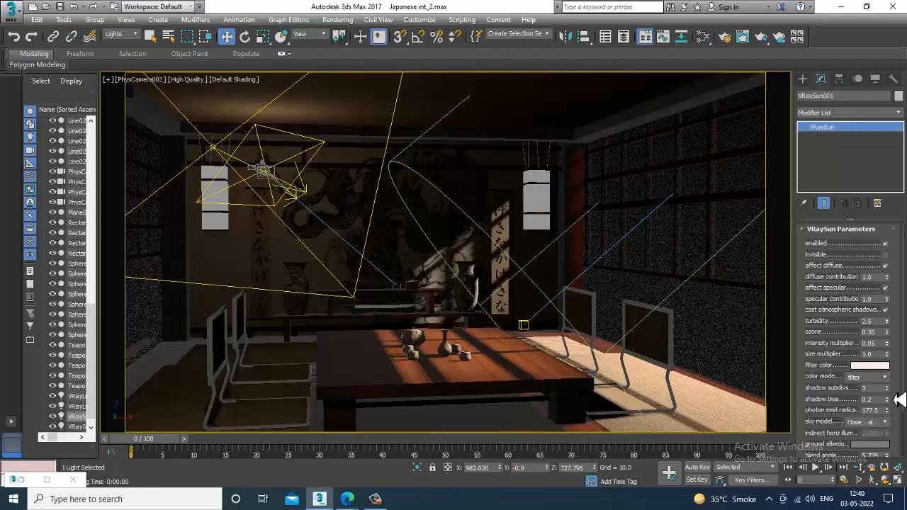
{"action": "left_click", "coordinate": [871, 366]}
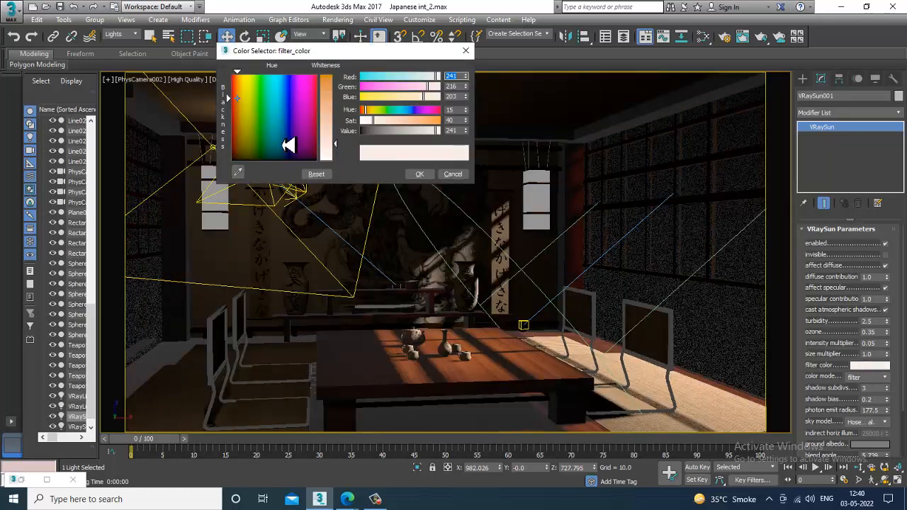
{"action": "left_click_drag", "start_coordinate": [253, 138], "coordinate": [242, 85]}
{"action": "mouse_move", "coordinate": [335, 144]}
{"action": "left_mouse_down"}
{"action": "mouse_move", "coordinate": [342, 130]}
{"action": "mouse_move", "coordinate": [340, 139]}
{"action": "left_mouse_up"}
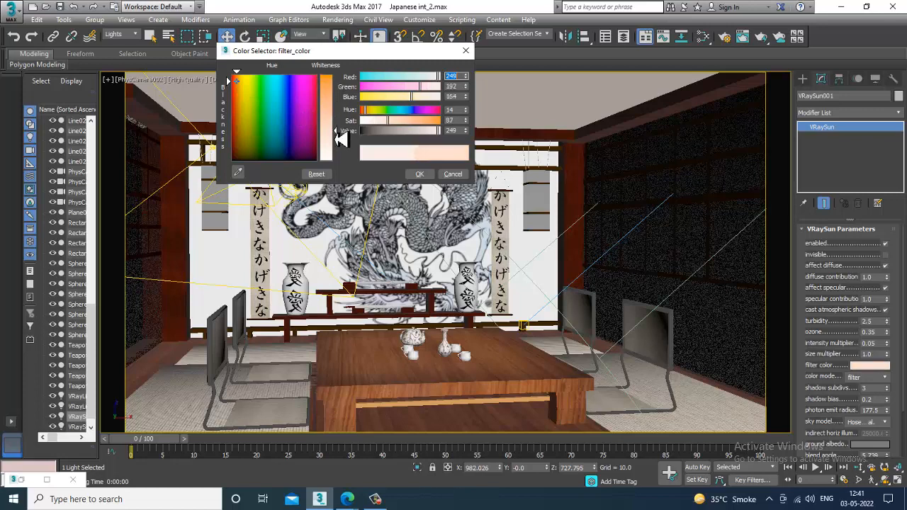
{"action": "left_click", "coordinate": [420, 174]}
Step: Test-render the camera view with the warmer sun filter color, stop the render and close the frame buffer
{"action": "left_click", "coordinate": [338, 20]}
{"action": "left_click", "coordinate": [357, 33]}
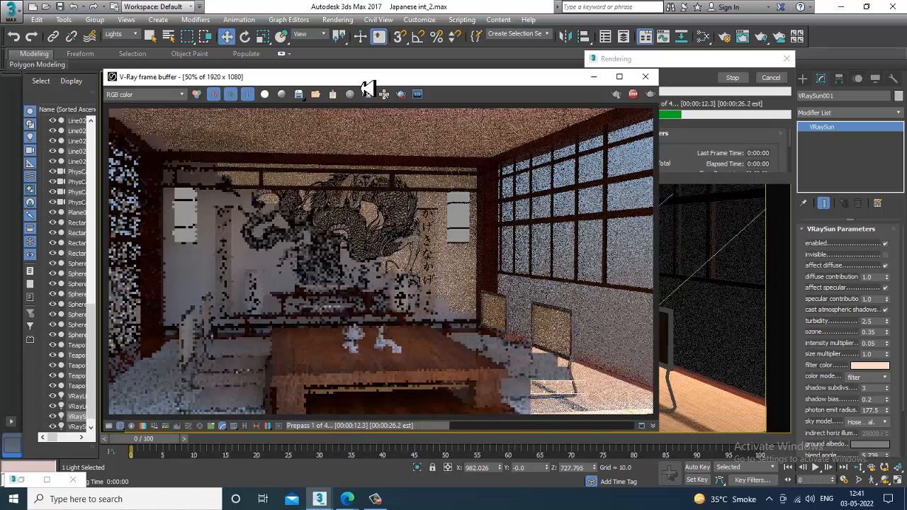
{"action": "key", "text": "Escape"}
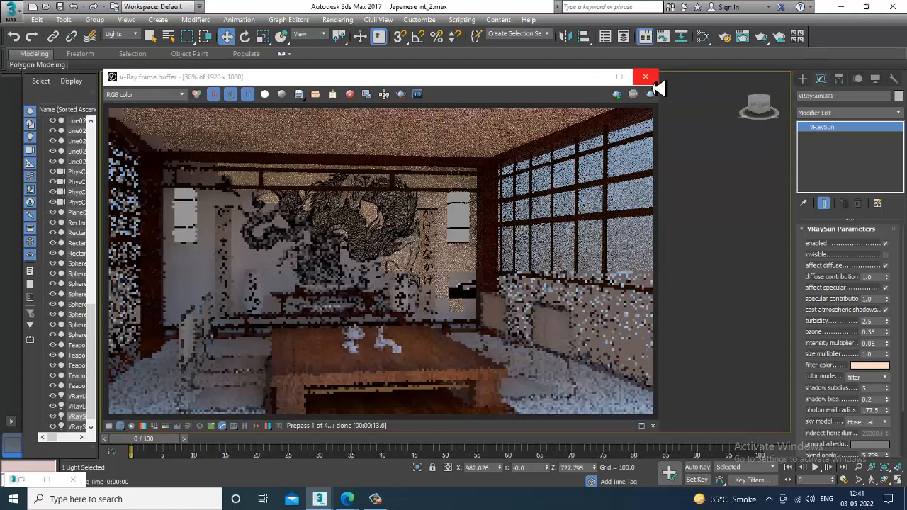
{"action": "left_click", "coordinate": [645, 77]}
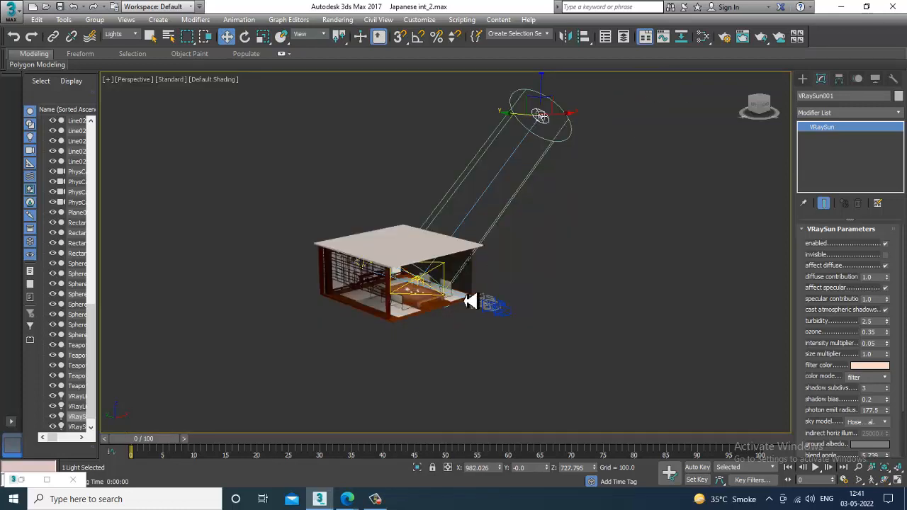
Step: View the room's open front in the perspective view and compare its lighting with the reference image, minimizing the image when done
{"action": "key", "text": "alt+w"}
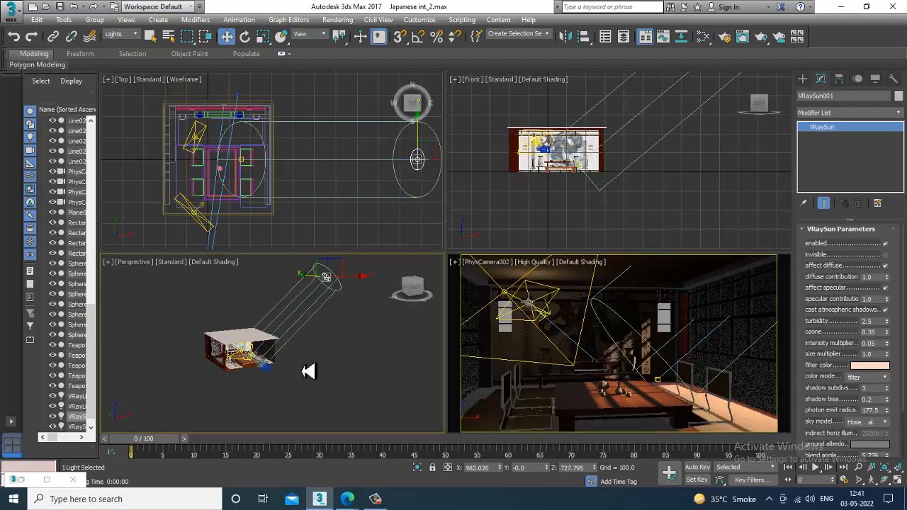
{"action": "key", "text": "alt+w"}
{"action": "middle_click_drag", "start_coordinate": [300, 364], "coordinate": [451, 244], "text": "alt"}
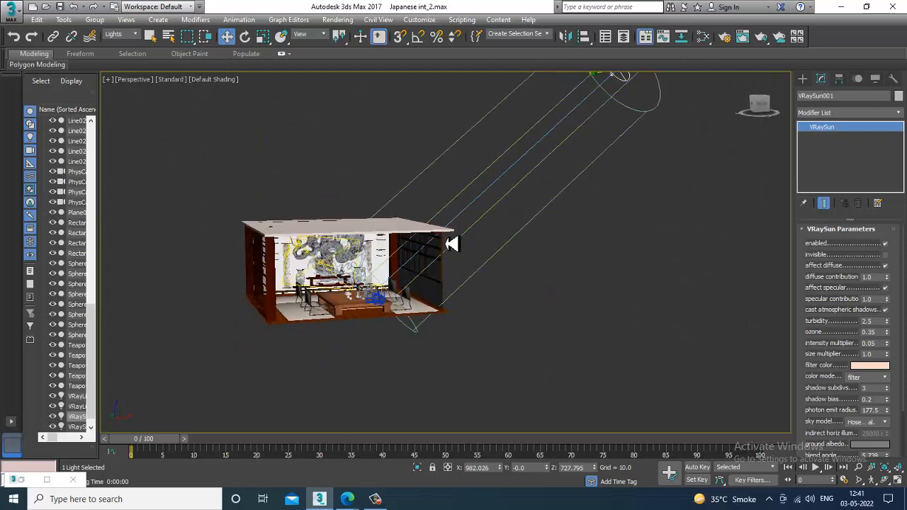
{"action": "scroll", "coordinate": [439, 255], "scroll_direction": "up", "scroll_amount": 5}
{"action": "left_click", "coordinate": [19, 481]}
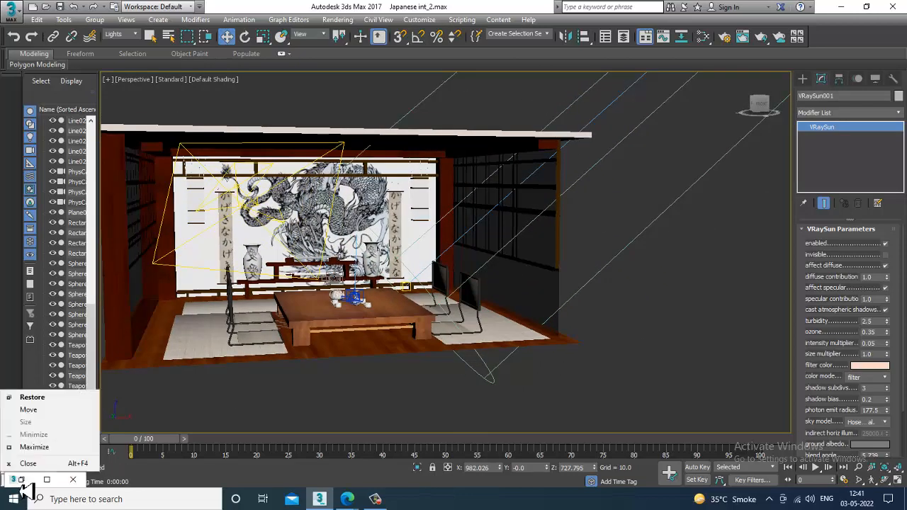
{"action": "left_click", "coordinate": [27, 483]}
{"action": "left_click", "coordinate": [24, 482]}
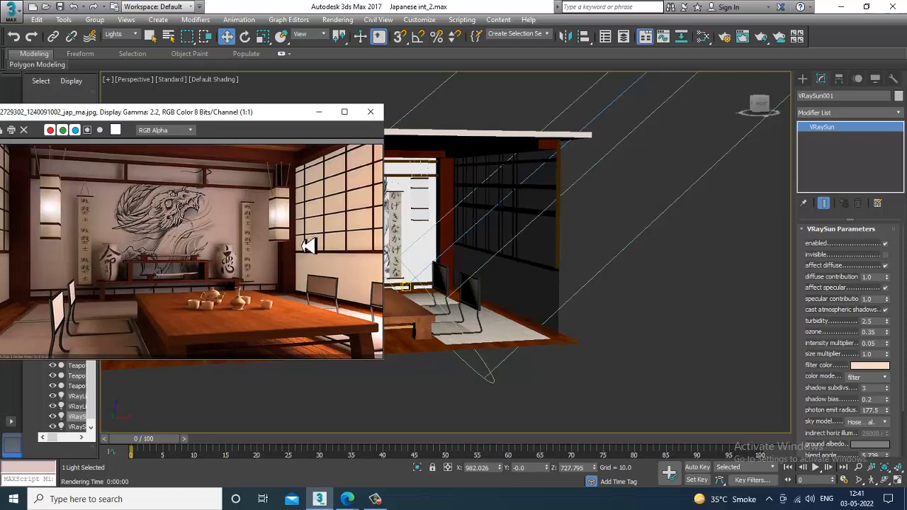
{"action": "left_click", "coordinate": [320, 115]}
Step: Set the multiplier of the front plane light (VRayLight001) to 0.04
{"action": "scroll", "coordinate": [437, 207], "scroll_direction": "down", "scroll_amount": 2}
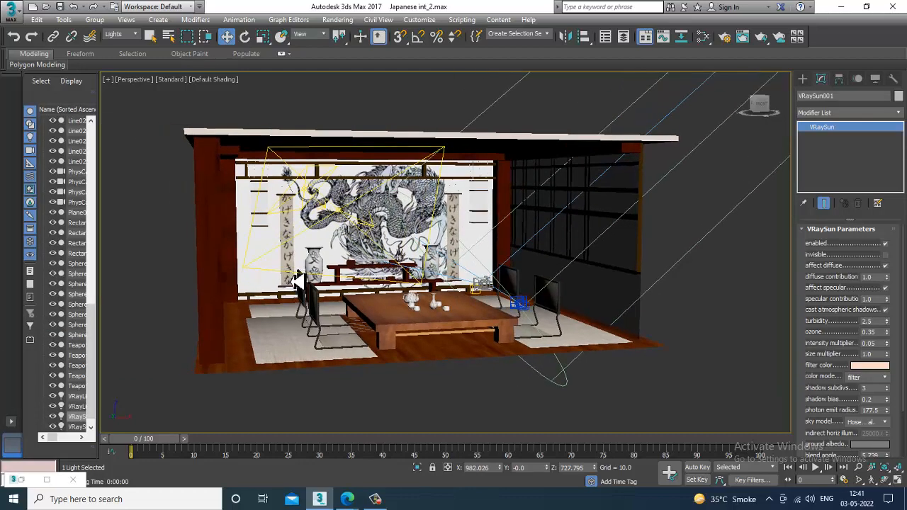
{"action": "left_click", "coordinate": [297, 277]}
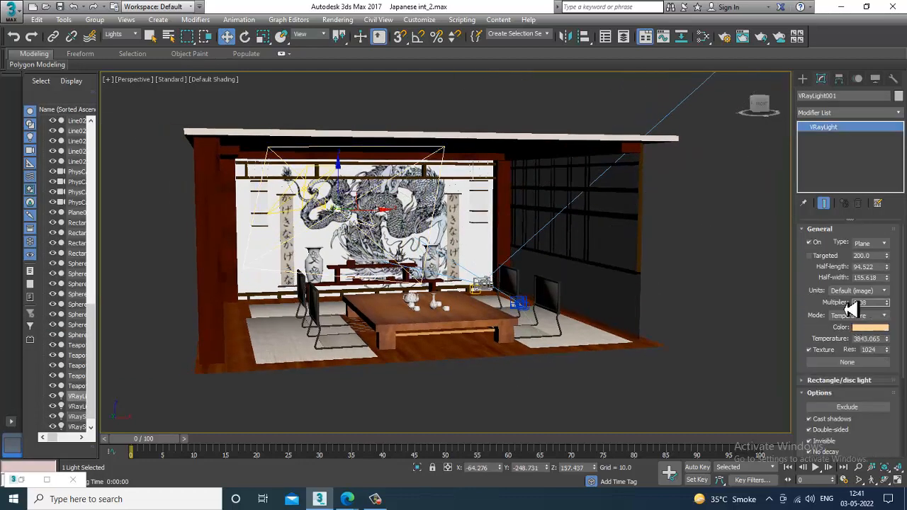
{"action": "double_click", "coordinate": [857, 302]}
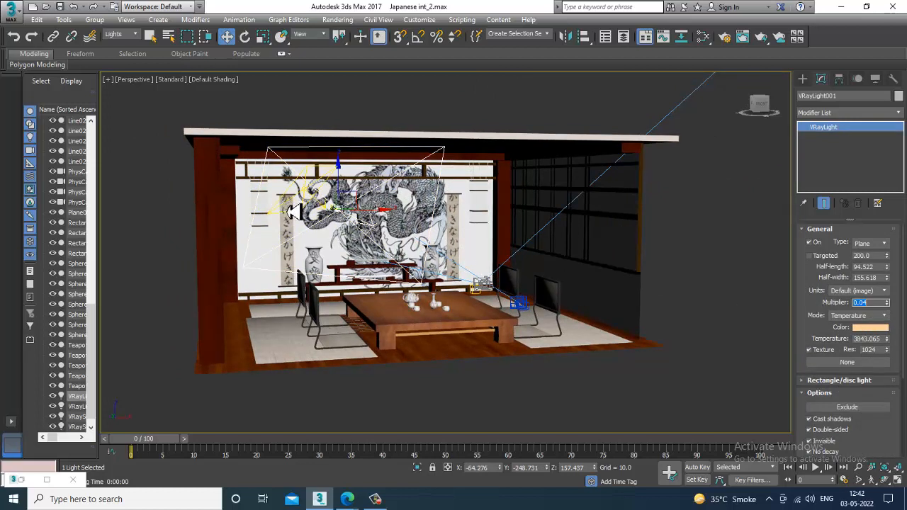
Step: Set the multiplier of the plane light near the back wall (VRayLight002) to 0.01 and review its options
{"action": "left_click", "coordinate": [292, 210]}
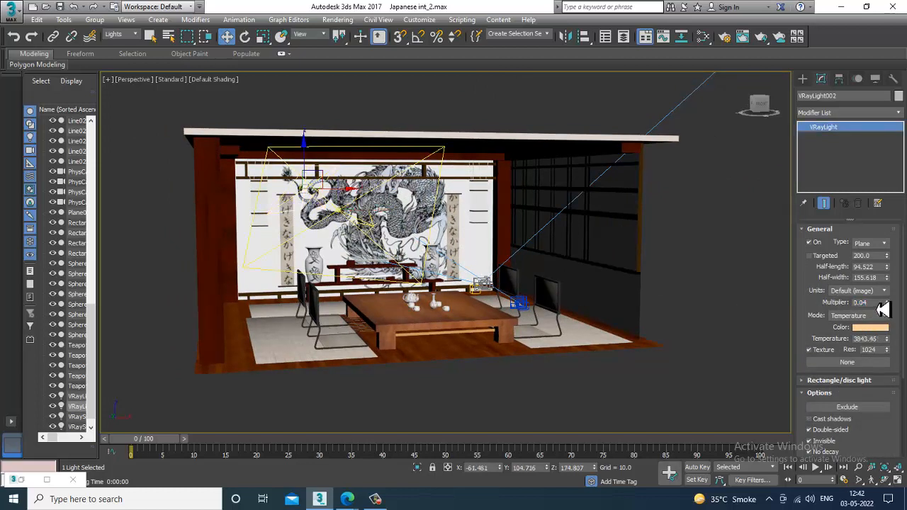
{"action": "double_click", "coordinate": [861, 302]}
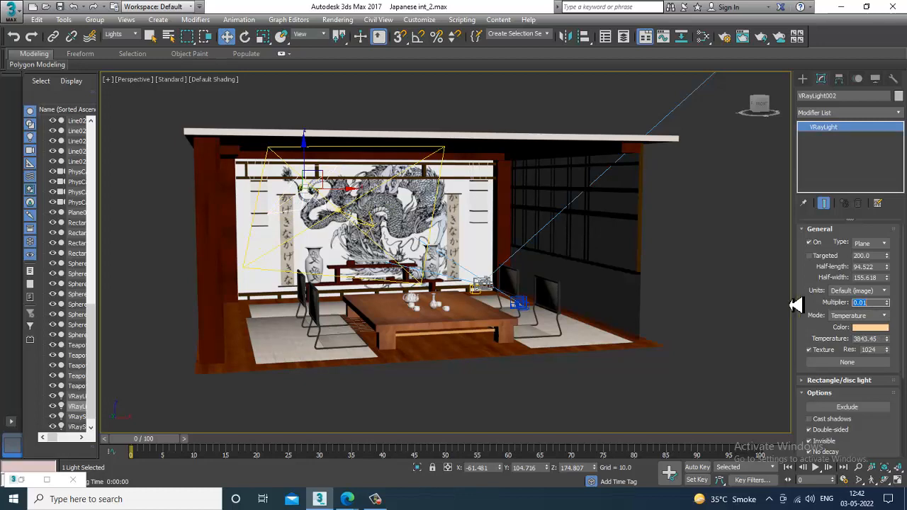
{"action": "middle_click_drag", "start_coordinate": [573, 220], "coordinate": [643, 264], "text": "alt"}
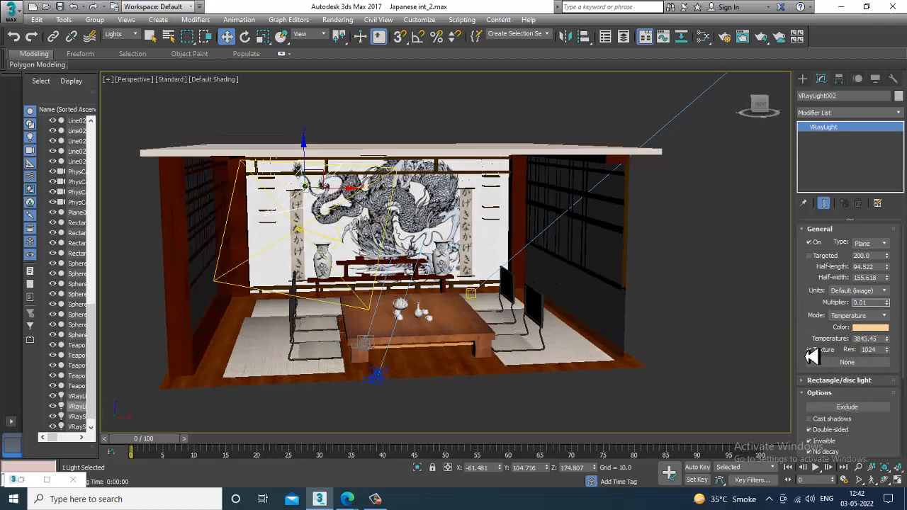
{"action": "left_click_drag", "start_coordinate": [805, 356], "coordinate": [803, 288]}
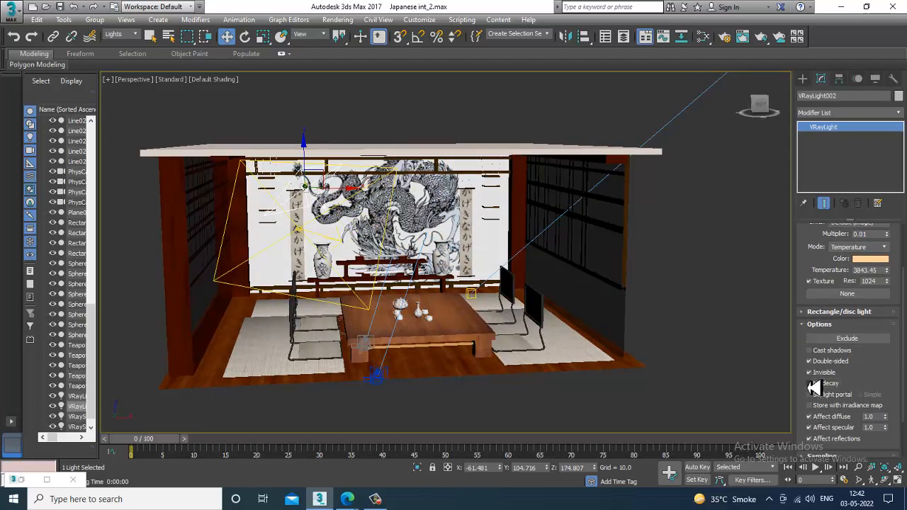
{"action": "scroll", "coordinate": [362, 293], "scroll_direction": "up", "scroll_amount": 8}
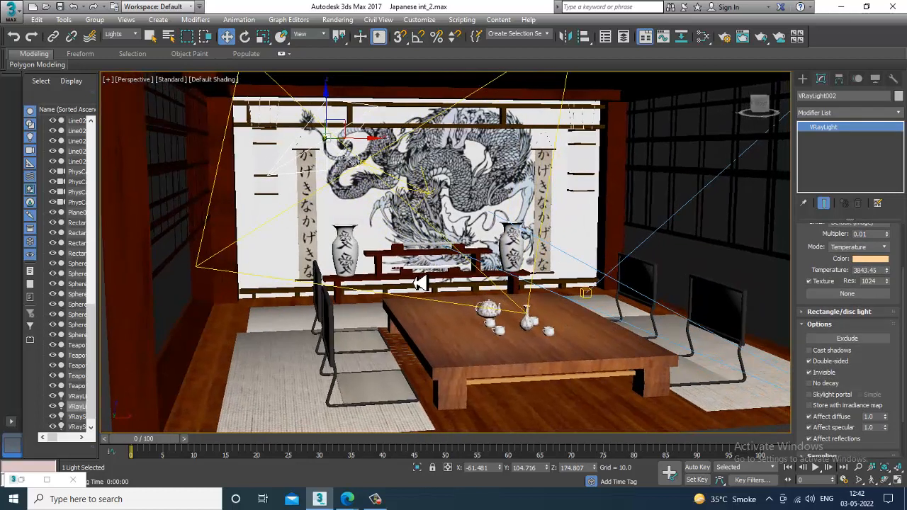
Step: Return to the maximized PhysCamera002 view and test-render it with the dimmed plane lights
{"action": "key", "text": "alt+w"}
{"action": "right_click", "coordinate": [536, 330]}
{"action": "key", "text": "alt+w"}
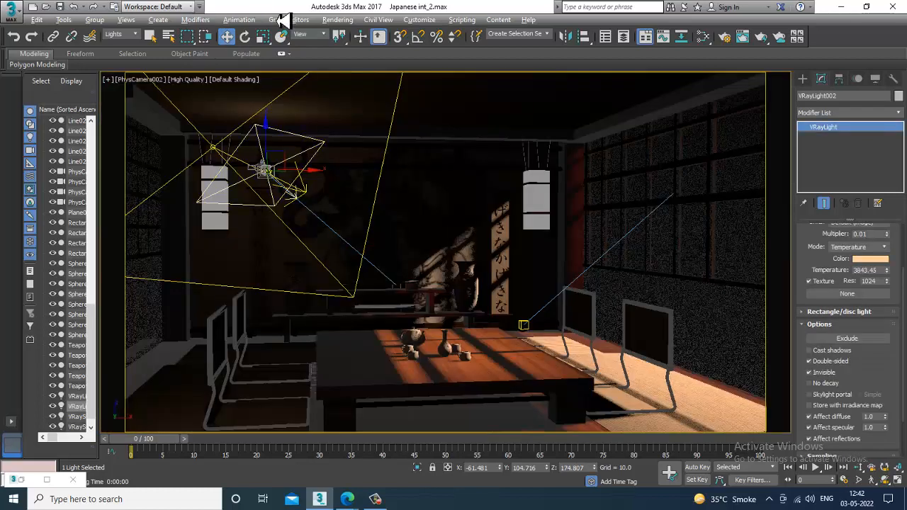
{"action": "left_click", "coordinate": [339, 19]}
{"action": "left_click", "coordinate": [351, 32]}
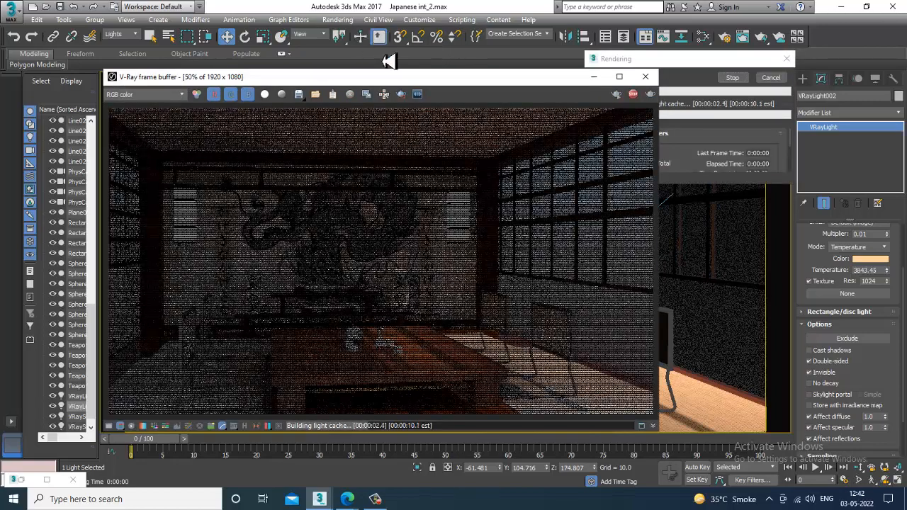
Step: Enable the GI environment in the V-Ray render settings and start a render of the camera view
{"action": "left_click", "coordinate": [338, 19]}
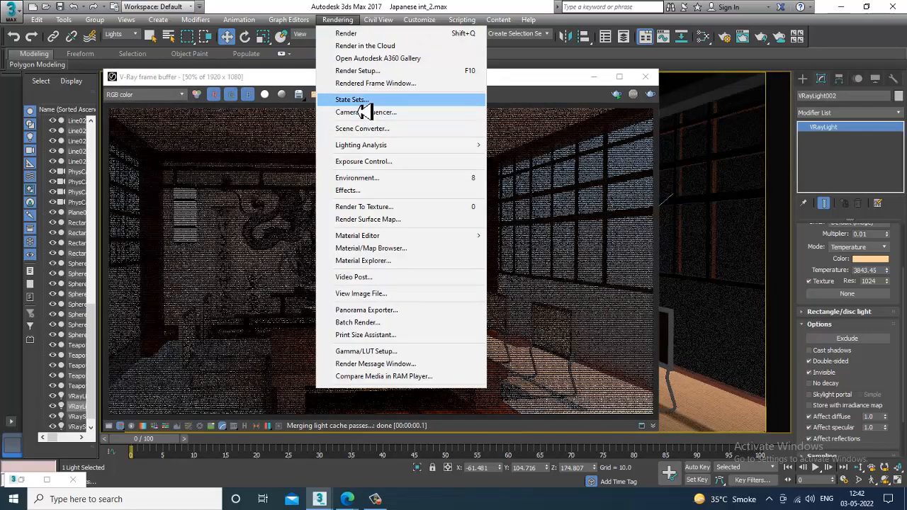
{"action": "left_click", "coordinate": [367, 76]}
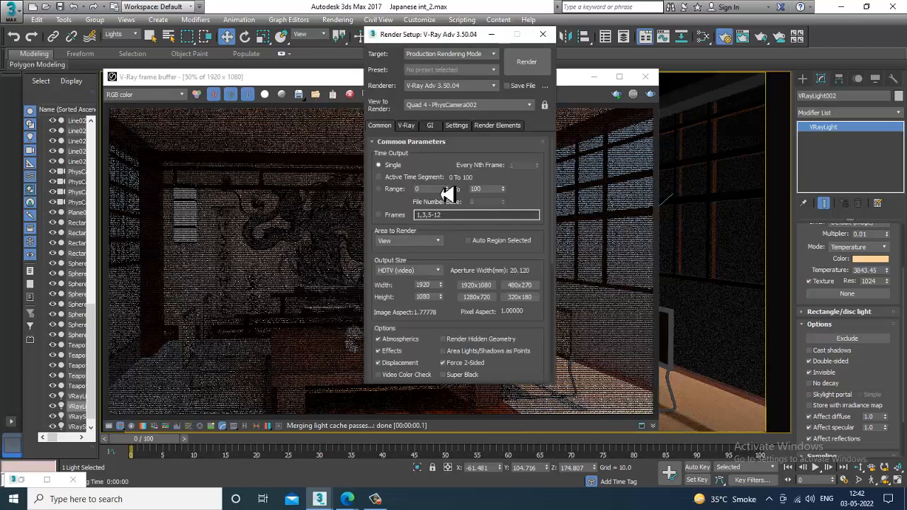
{"action": "left_click", "coordinate": [406, 126]}
{"action": "left_click", "coordinate": [398, 324]}
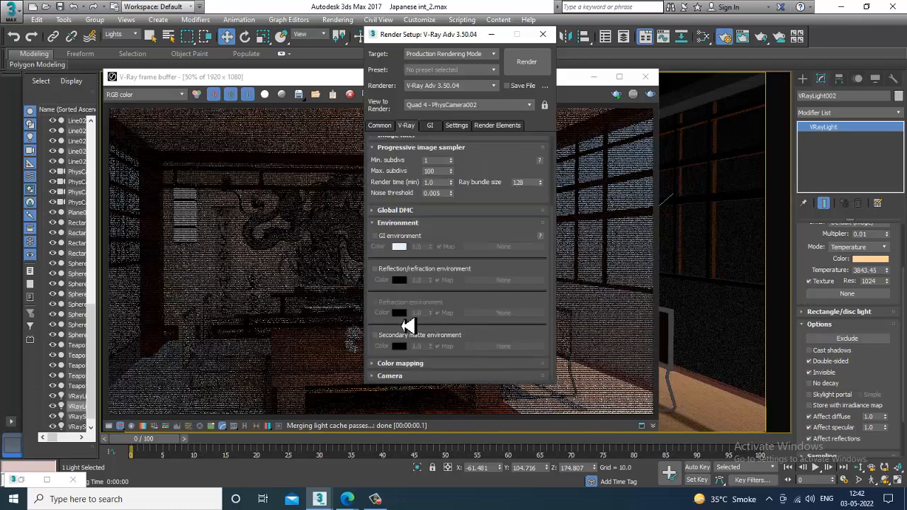
{"action": "left_click", "coordinate": [376, 237]}
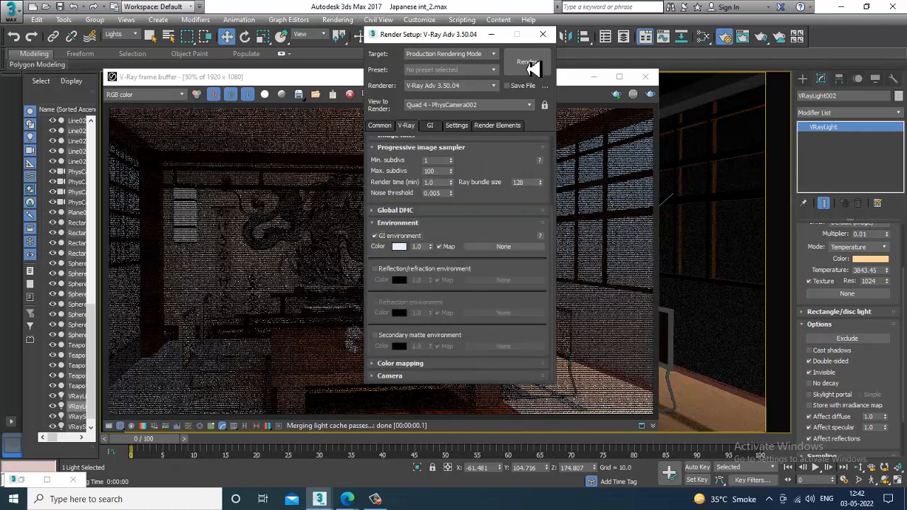
{"action": "left_click", "coordinate": [526, 61]}
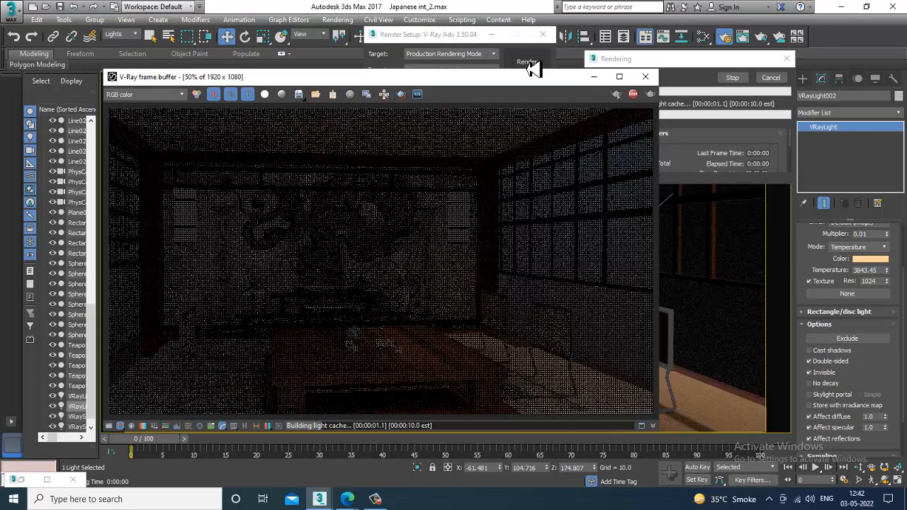
Step: Stop the running render and switch the global illumination settings to Expert mode
{"action": "left_click", "coordinate": [632, 94]}
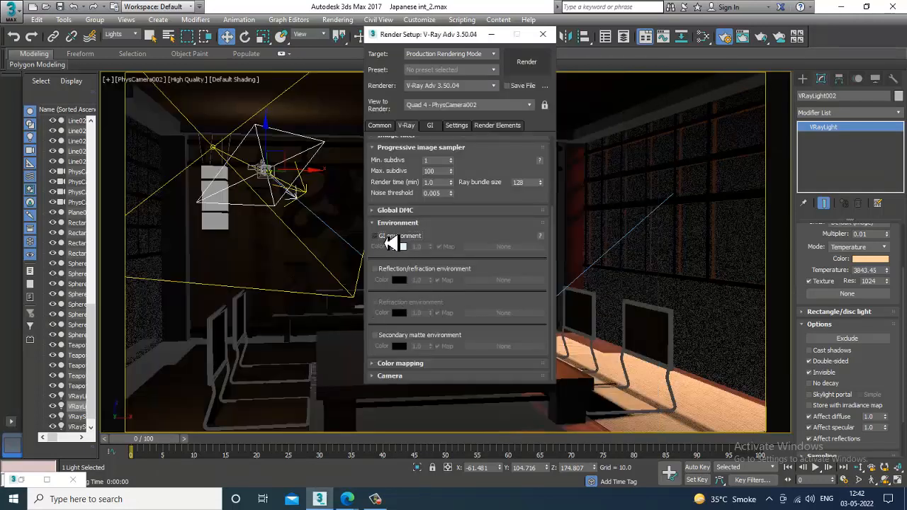
{"action": "left_click", "coordinate": [430, 126]}
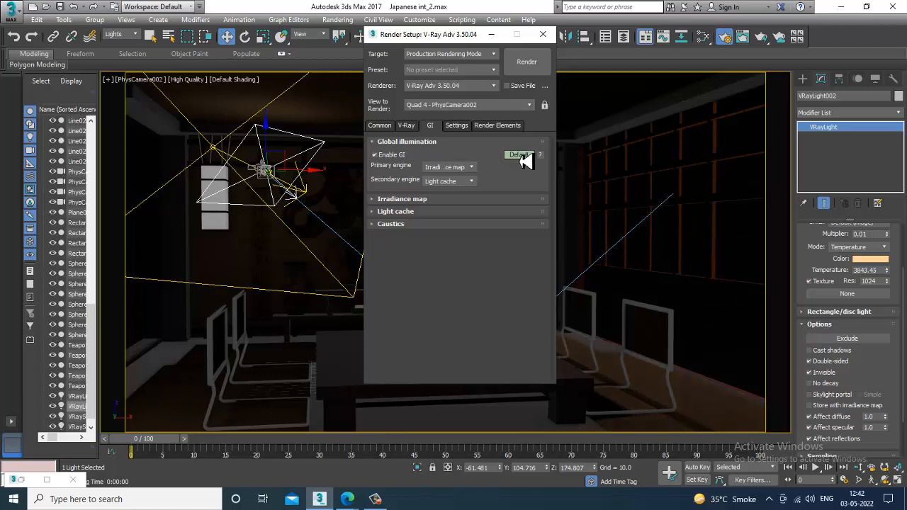
{"action": "left_click", "coordinate": [518, 155]}
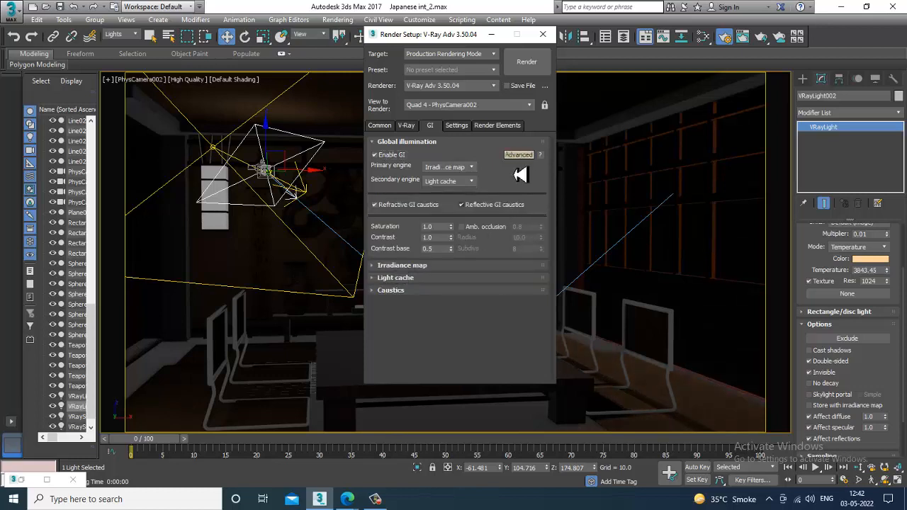
{"action": "left_click", "coordinate": [519, 155]}
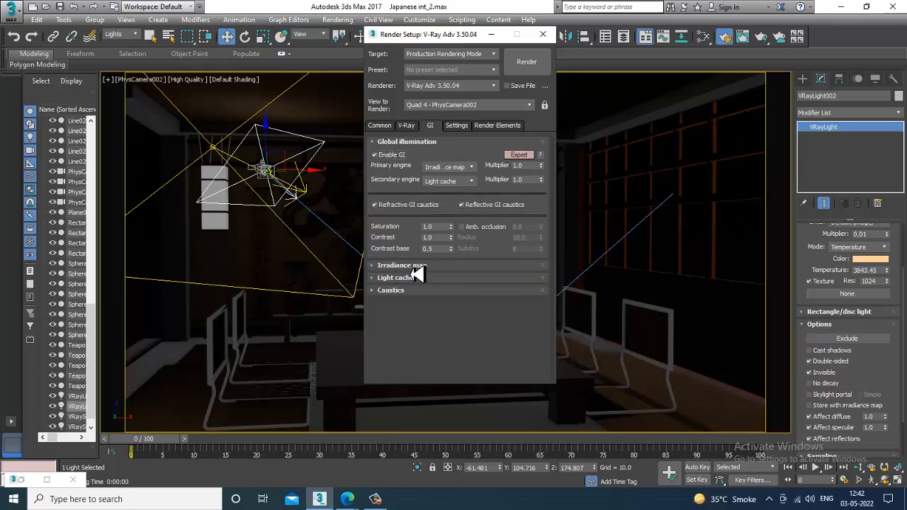
Step: Set the irradiance map's subdivs to 160 and its interpolation samples to 60
{"action": "left_click", "coordinate": [414, 266]}
{"action": "double_click", "coordinate": [517, 241]}
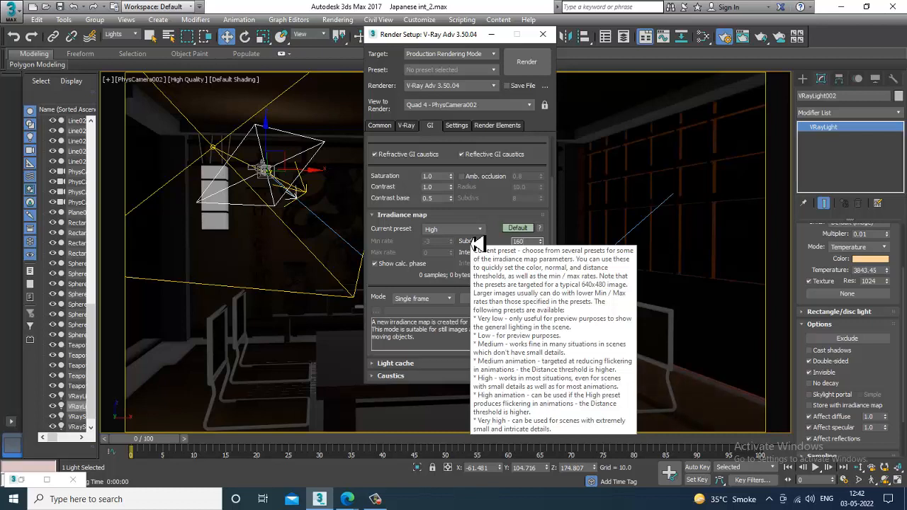
{"action": "double_click", "coordinate": [524, 253]}
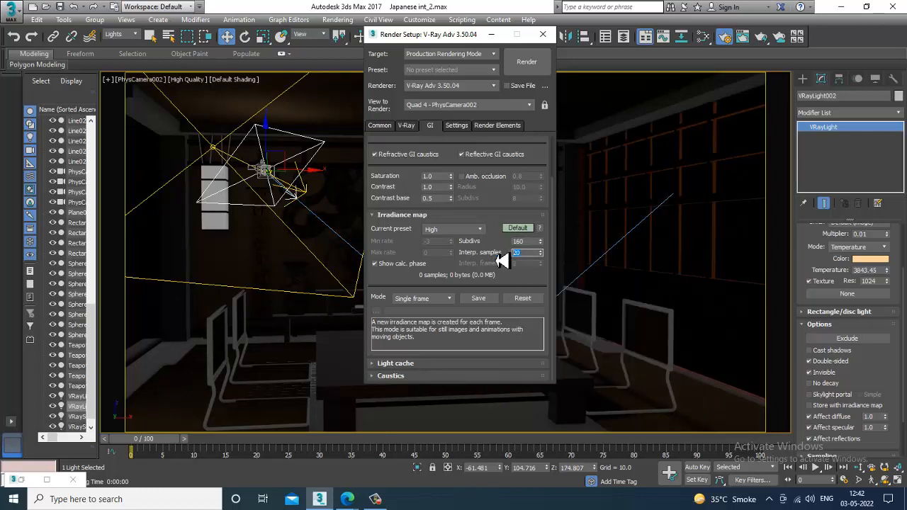
Step: Configure Global DMC in Advanced mode with noise threshold 0.001, local subdivs enabled and 32 minimum samples
{"action": "left_click", "coordinate": [406, 125]}
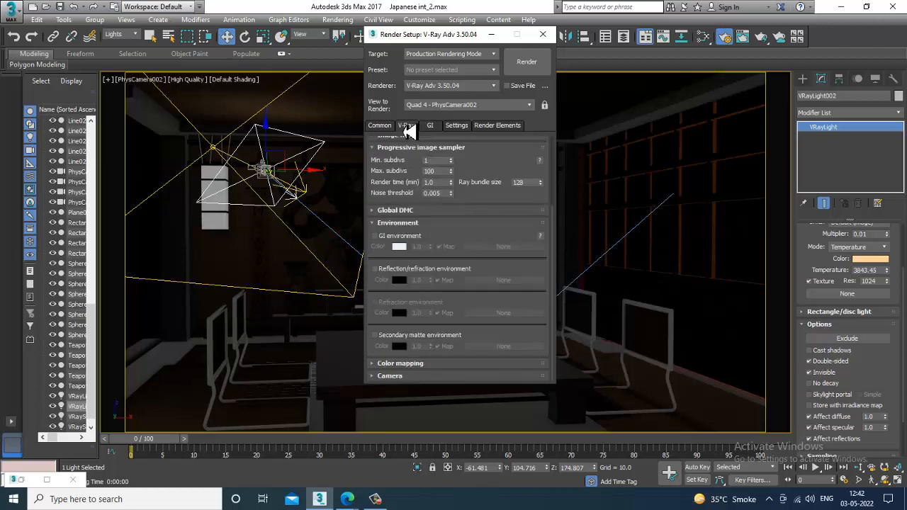
{"action": "left_click", "coordinate": [428, 211]}
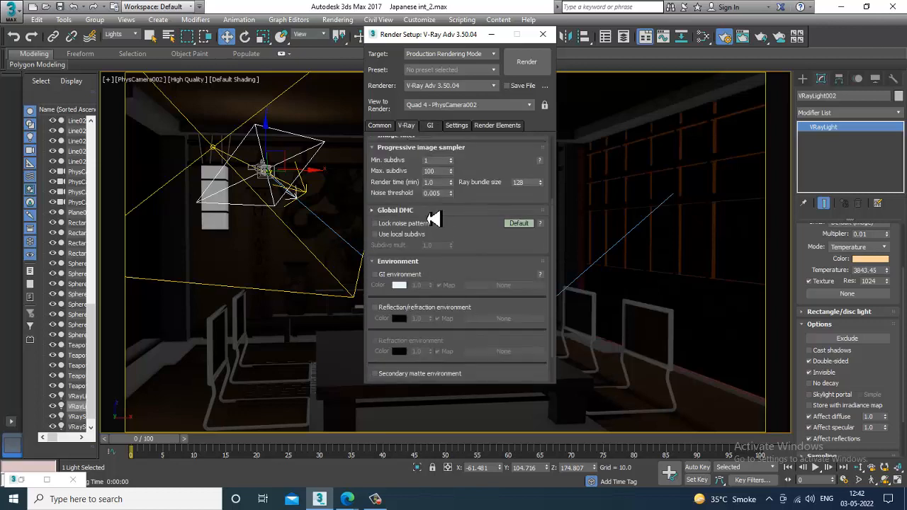
{"action": "left_click", "coordinate": [519, 224]}
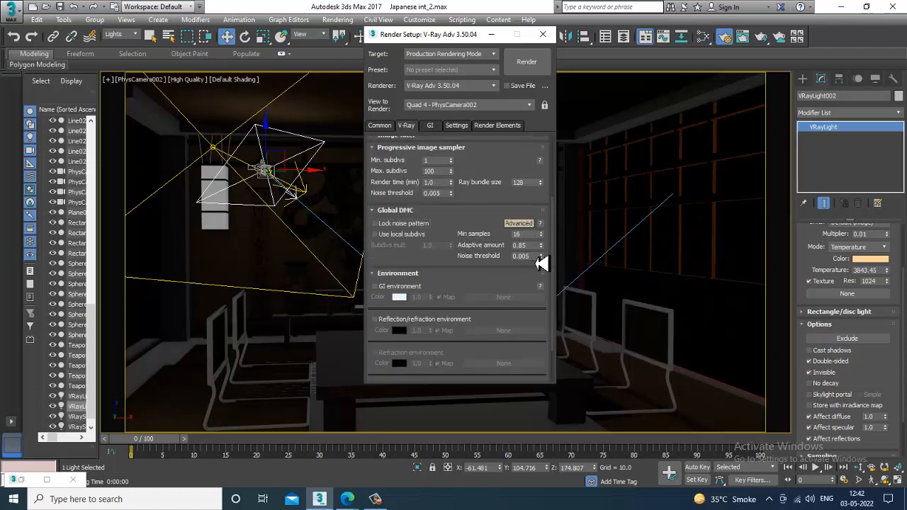
{"action": "double_click", "coordinate": [522, 256]}
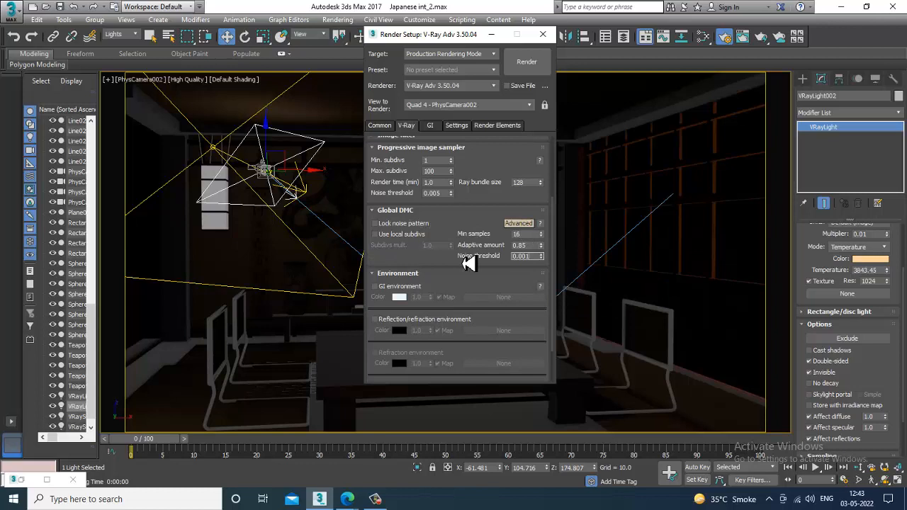
{"action": "left_click", "coordinate": [393, 234]}
{"action": "left_click_drag", "start_coordinate": [528, 235], "coordinate": [497, 243]}
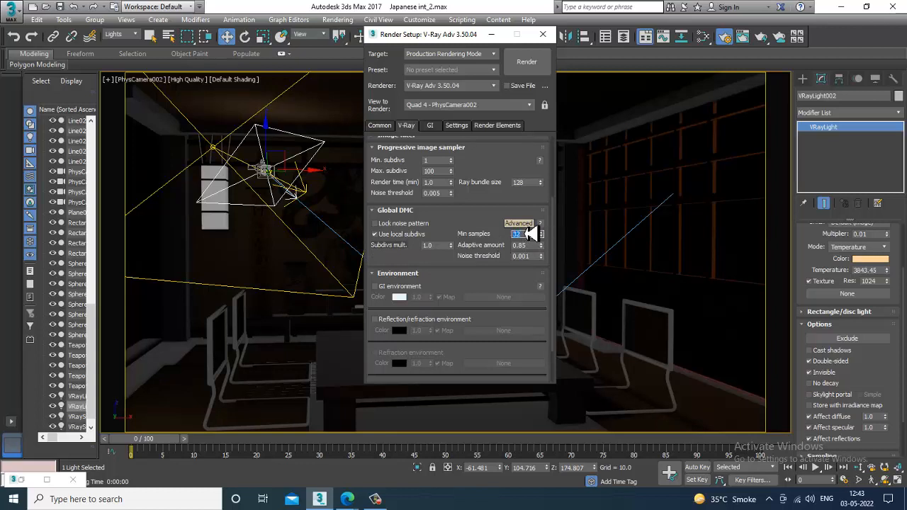
Step: Change the color mapping type to Exponential and show its Advanced options
{"action": "scroll", "coordinate": [494, 222], "scroll_direction": "down", "scroll_amount": 2}
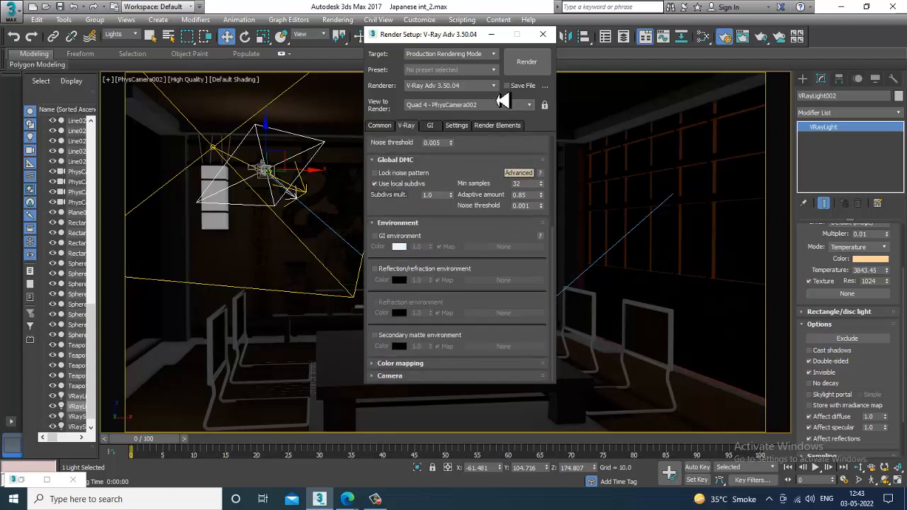
{"action": "left_click", "coordinate": [418, 364]}
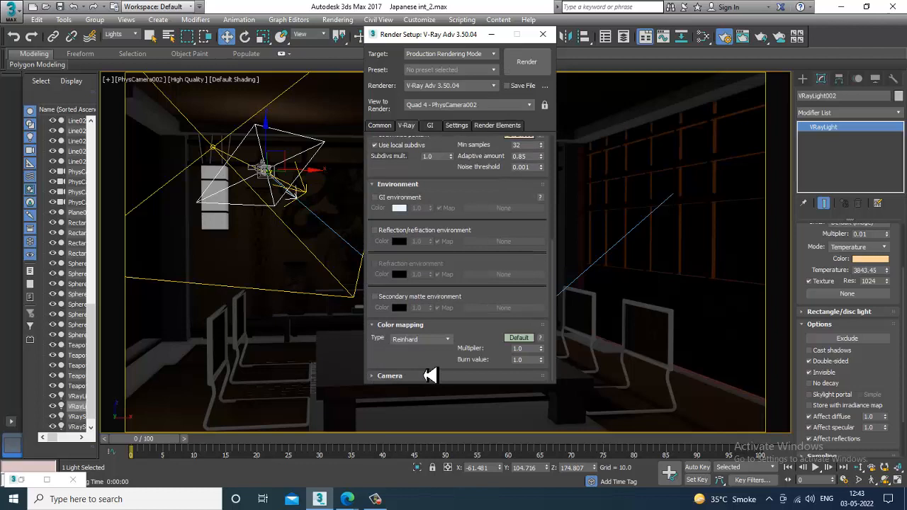
{"action": "left_click", "coordinate": [419, 340]}
{"action": "left_click", "coordinate": [424, 358]}
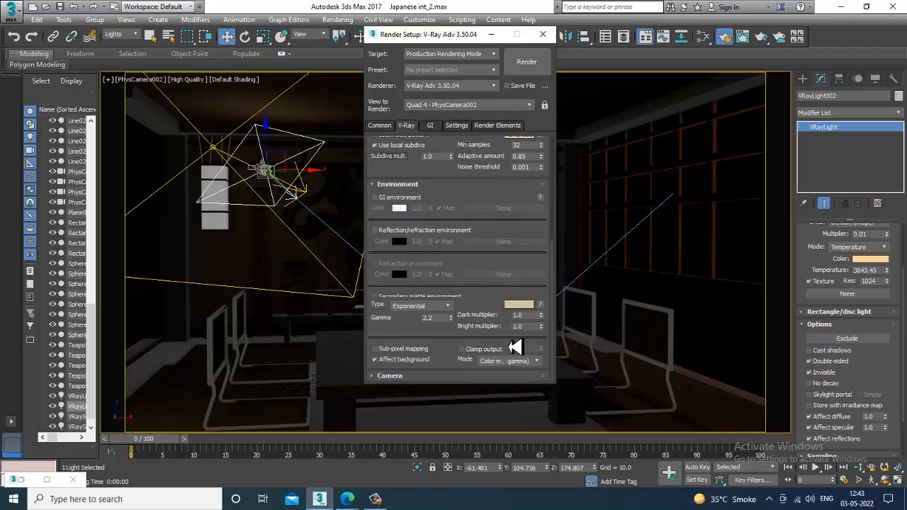
{"action": "scroll", "coordinate": [418, 333], "scroll_direction": "down", "scroll_amount": 1}
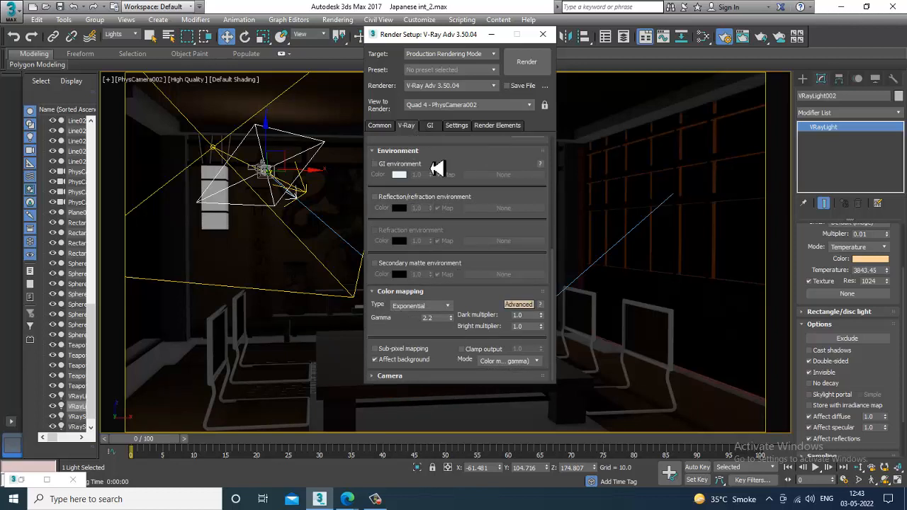
Step: Change the image sampler type to Bucket and switch the image sampler settings to Expert mode
{"action": "scroll", "coordinate": [443, 312], "scroll_direction": "up", "scroll_amount": 5}
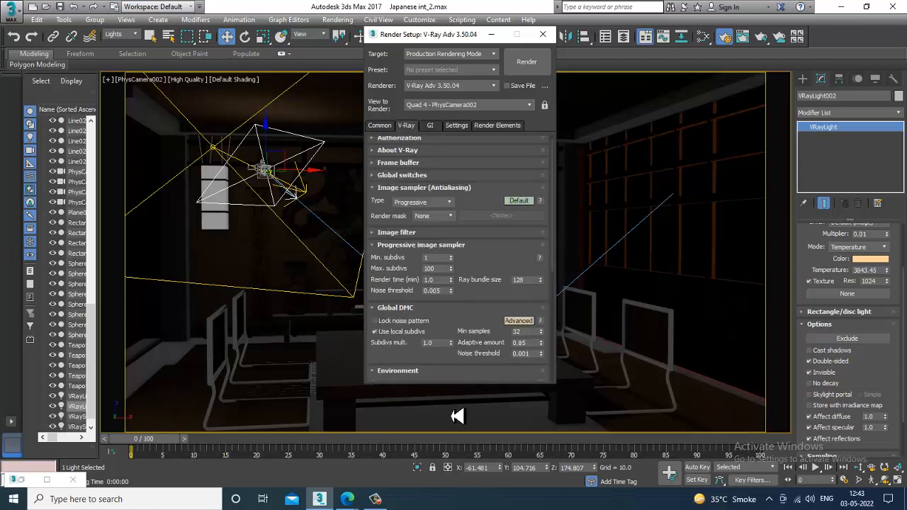
{"action": "left_click", "coordinate": [429, 205]}
{"action": "left_click", "coordinate": [419, 214]}
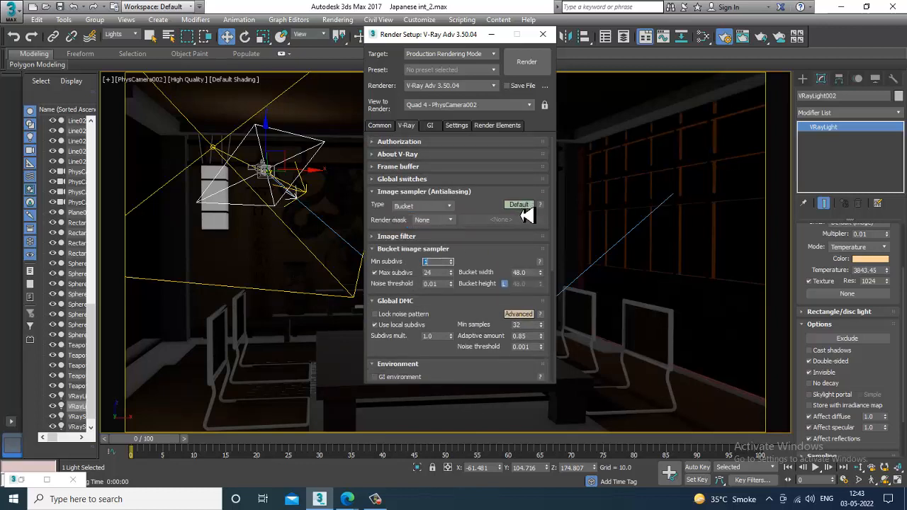
{"action": "left_click", "coordinate": [523, 207]}
{"action": "left_click", "coordinate": [523, 208]}
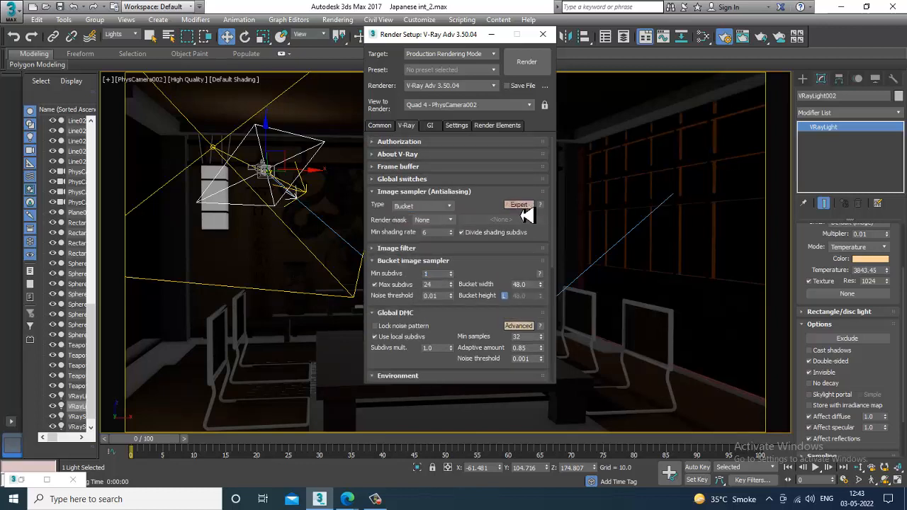
Step: Change the image filter to Mitchell-Netravali
{"action": "scroll", "coordinate": [485, 248], "scroll_direction": "down", "scroll_amount": 1}
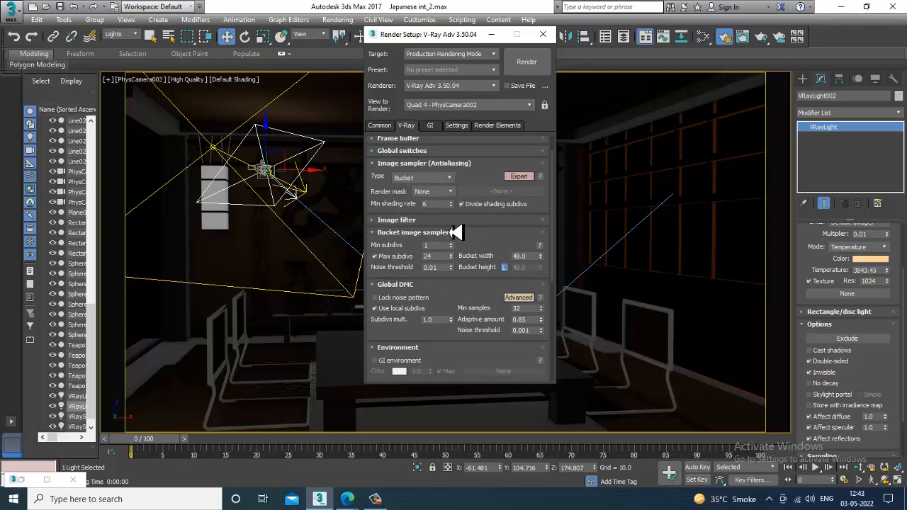
{"action": "left_click", "coordinate": [482, 221]}
{"action": "left_click", "coordinate": [525, 235]}
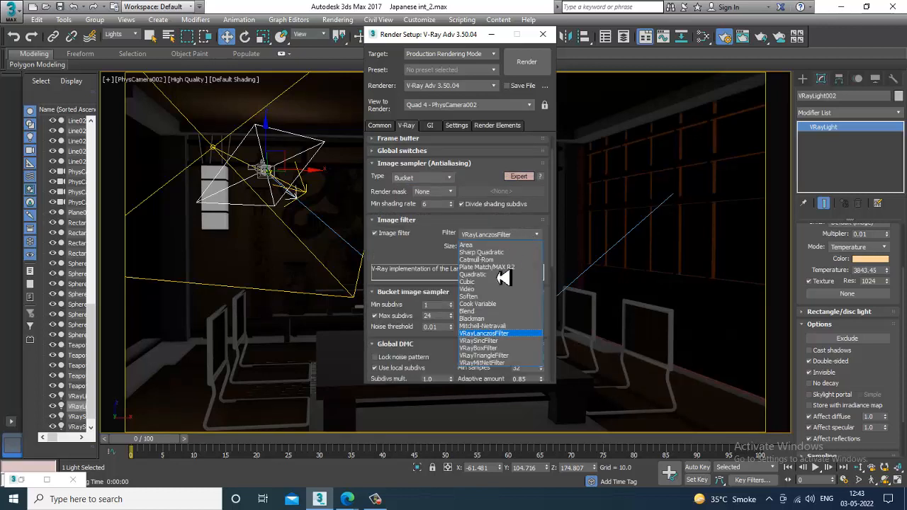
{"action": "left_click", "coordinate": [496, 327]}
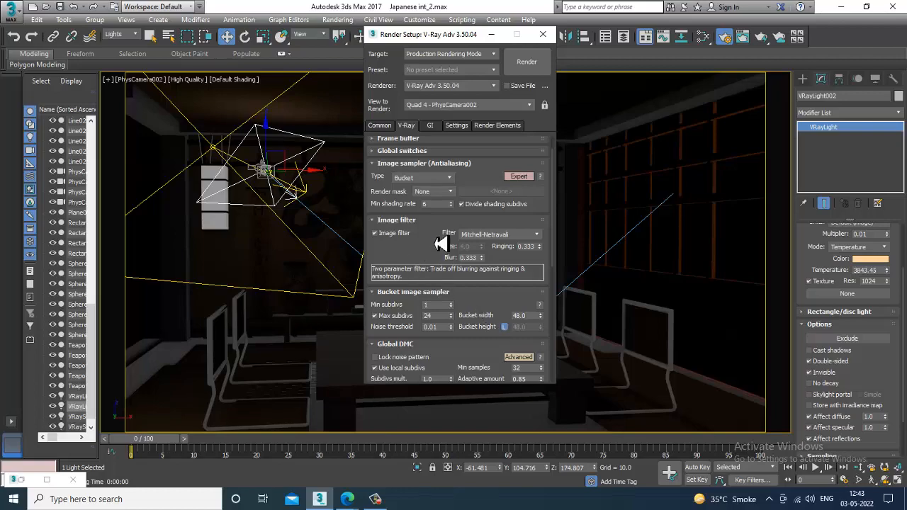
Step: Test-render the camera view with the new sampler and GI settings, cancel it partway and close the frame buffer
{"action": "left_click", "coordinate": [528, 63]}
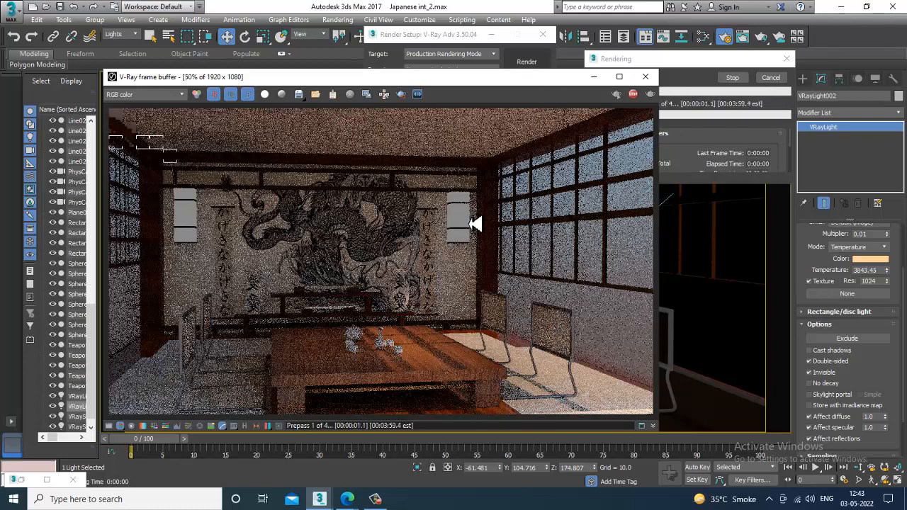
{"action": "key", "text": "Escape"}
{"action": "left_click", "coordinate": [650, 80]}
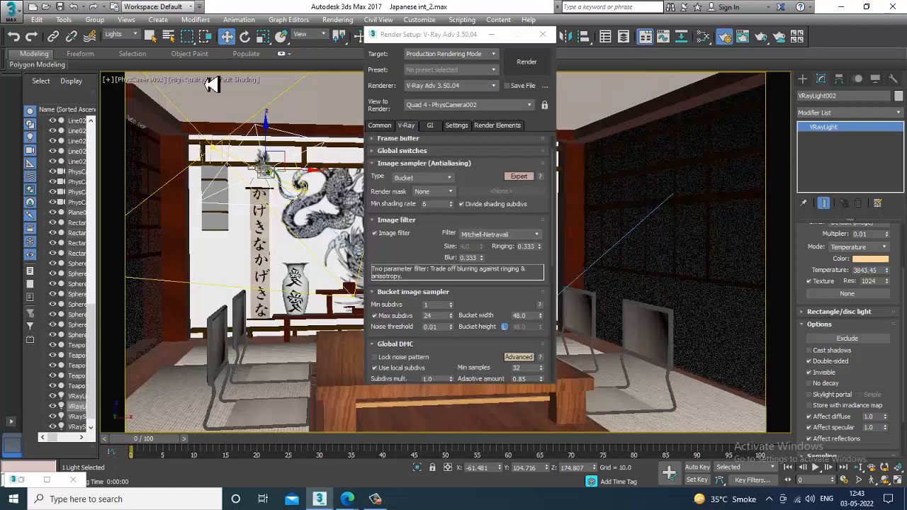
Step: Switch the V-Ray global switches to Advanced mode and review the V-Ray settings down to the environment and color mapping
{"action": "left_click", "coordinate": [404, 151]}
{"action": "left_click", "coordinate": [519, 165]}
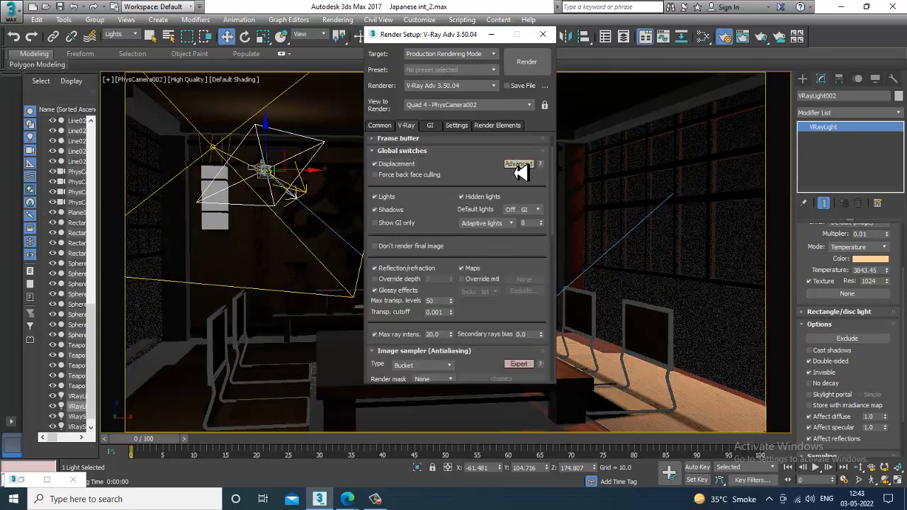
{"action": "left_click_drag", "start_coordinate": [470, 173], "coordinate": [470, 222]}
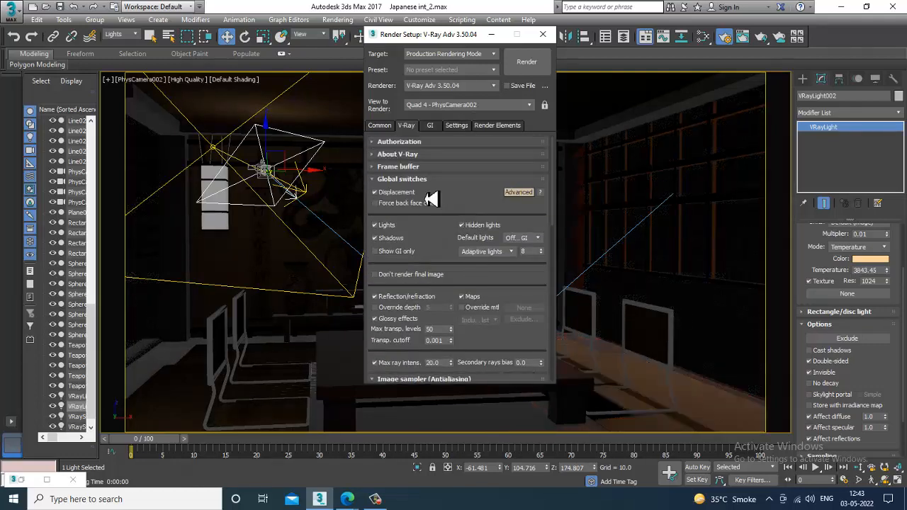
{"action": "scroll", "coordinate": [461, 195], "scroll_direction": "down", "scroll_amount": 5}
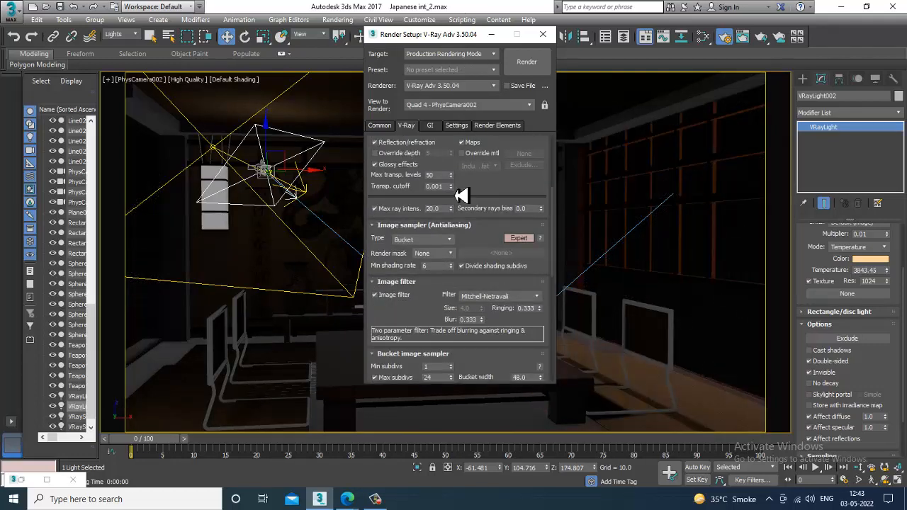
{"action": "scroll", "coordinate": [434, 277], "scroll_direction": "down", "scroll_amount": 8}
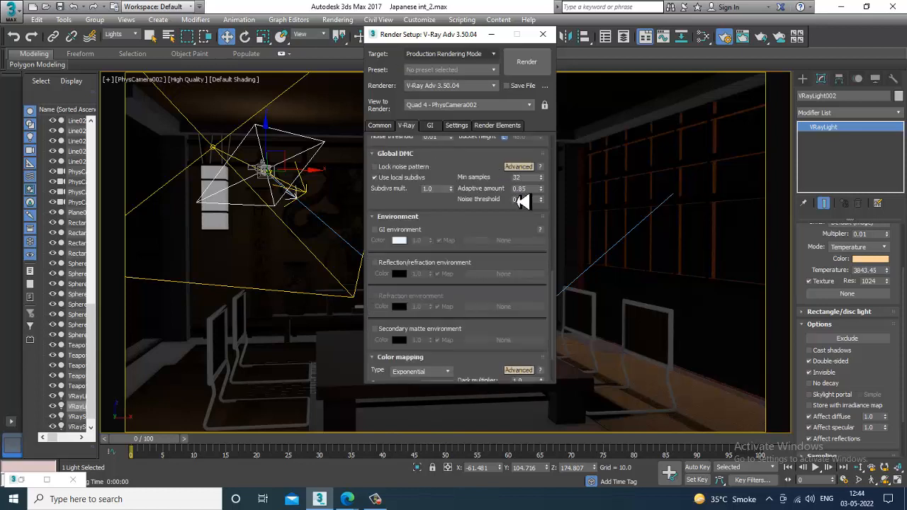
Step: Set the light cache subdivs to 1300 and show its Advanced options
{"action": "left_click", "coordinate": [431, 125]}
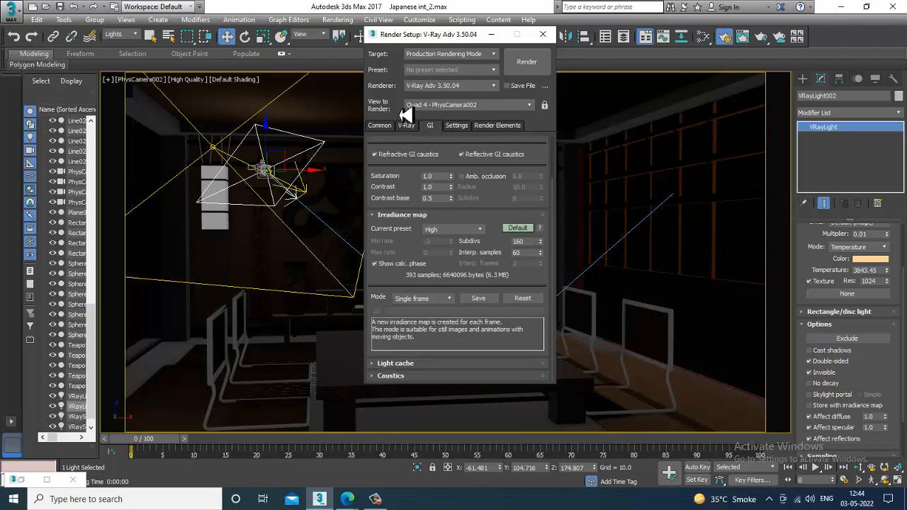
{"action": "scroll", "coordinate": [418, 177], "scroll_direction": "up", "scroll_amount": 2}
{"action": "scroll", "coordinate": [415, 322], "scroll_direction": "down", "scroll_amount": 2}
{"action": "left_click", "coordinate": [397, 363]}
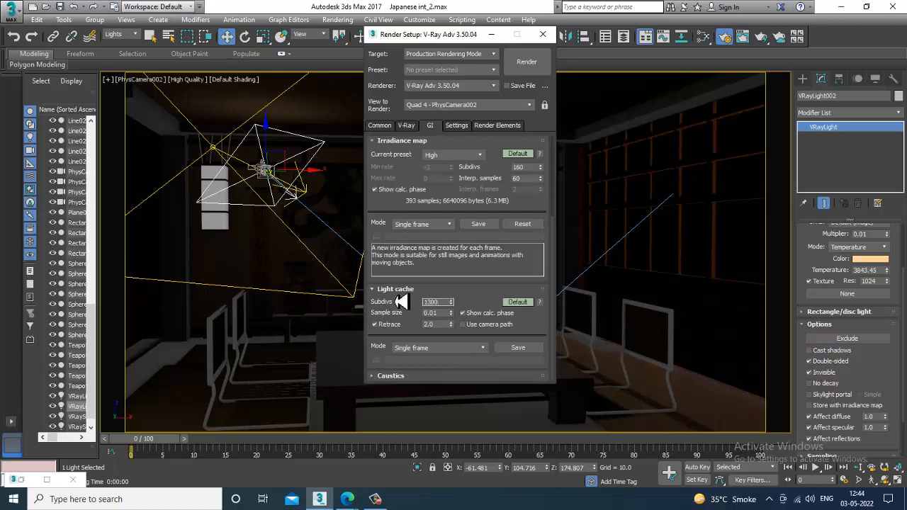
{"action": "left_click", "coordinate": [518, 303]}
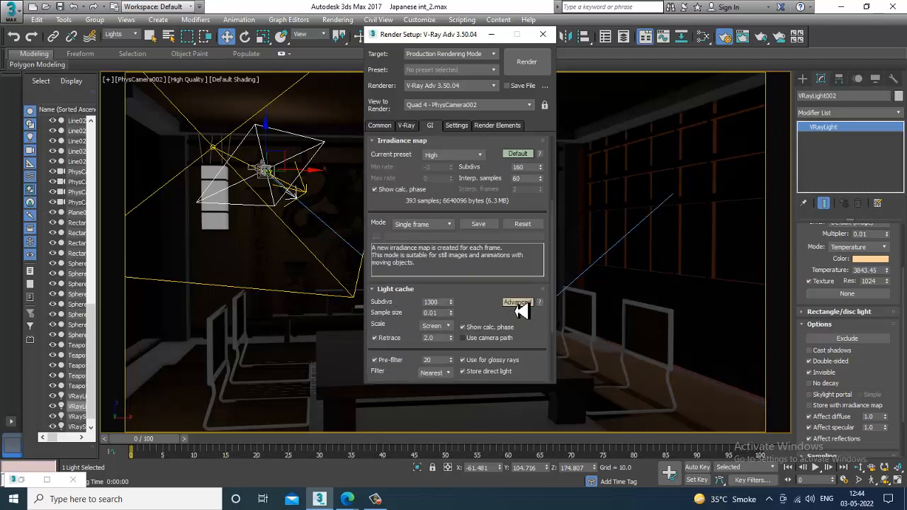
{"action": "scroll", "coordinate": [476, 184], "scroll_direction": "down", "scroll_amount": 4}
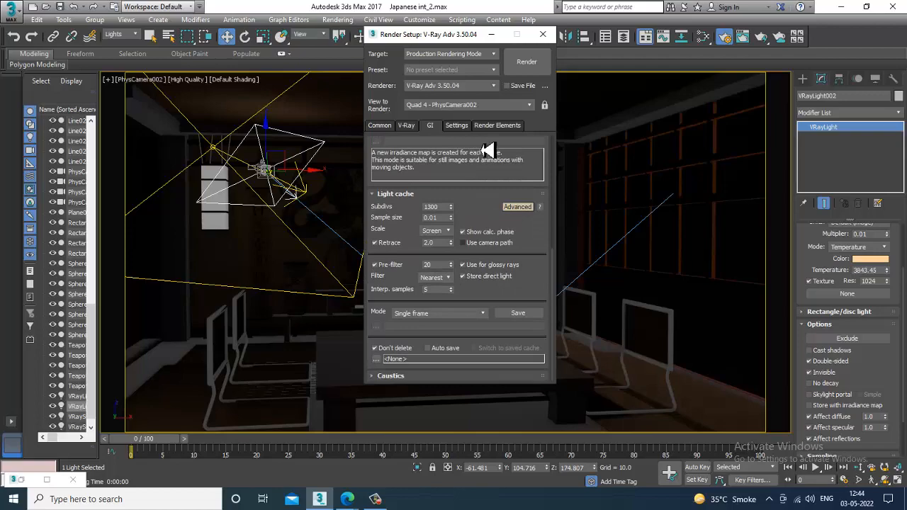
Step: Check the V-Ray system settings, test-render the camera view, cancel it and close the frame buffer
{"action": "left_click", "coordinate": [459, 126]}
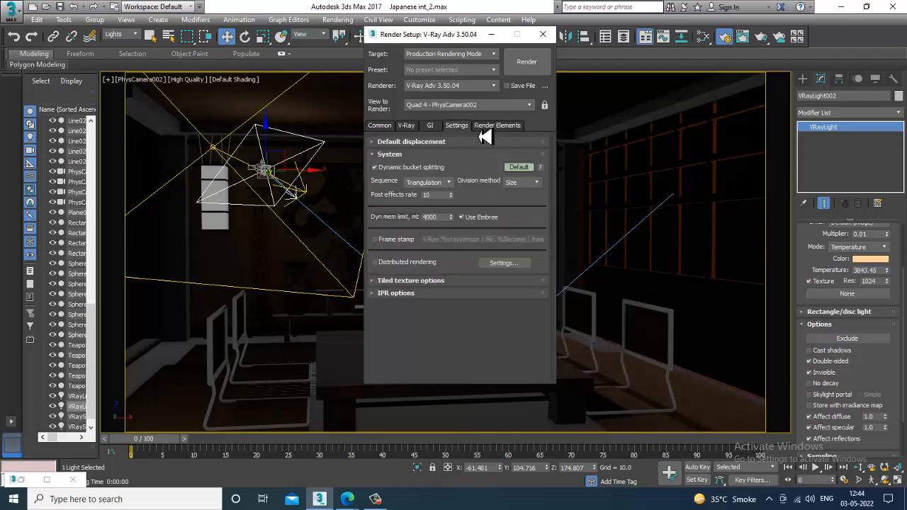
{"action": "left_click", "coordinate": [526, 62]}
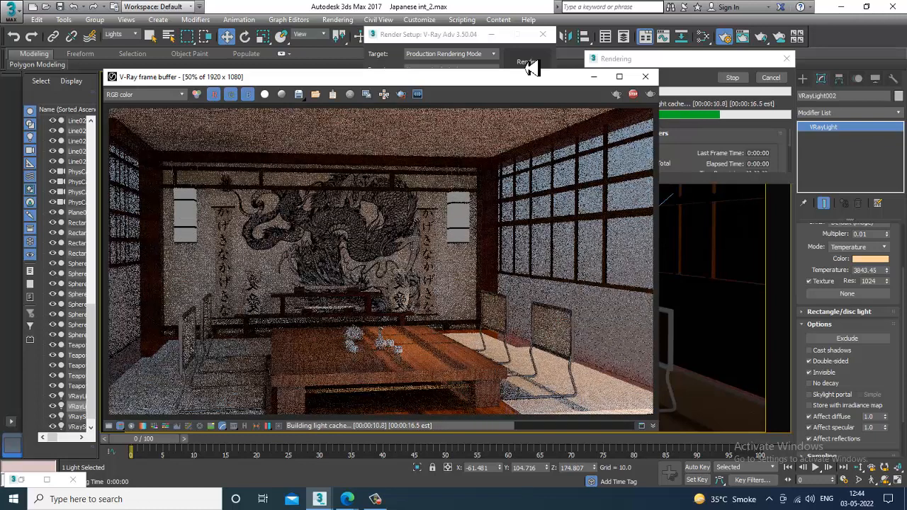
{"action": "key", "text": "Escape"}
{"action": "left_click", "coordinate": [644, 76]}
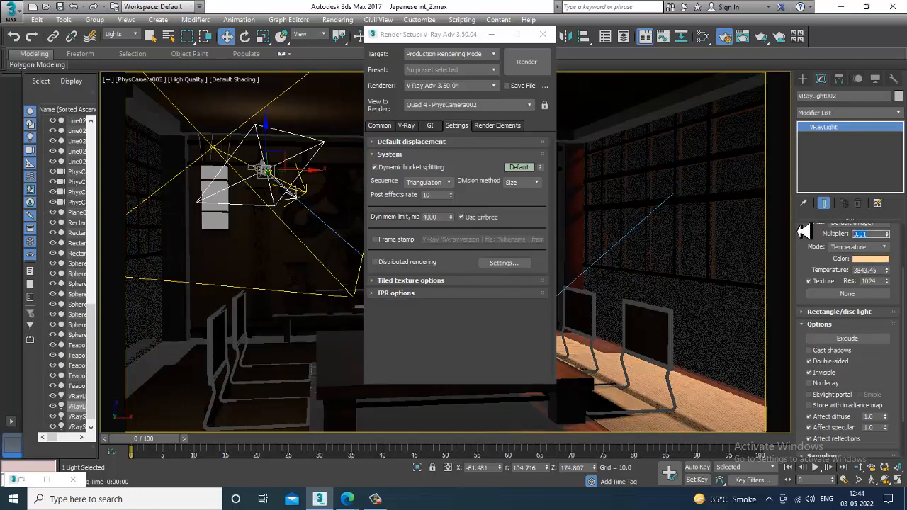
Step: Set the intensity multiplier of VRayLight002 to 0.005
{"action": "type", "text": "0.0"}
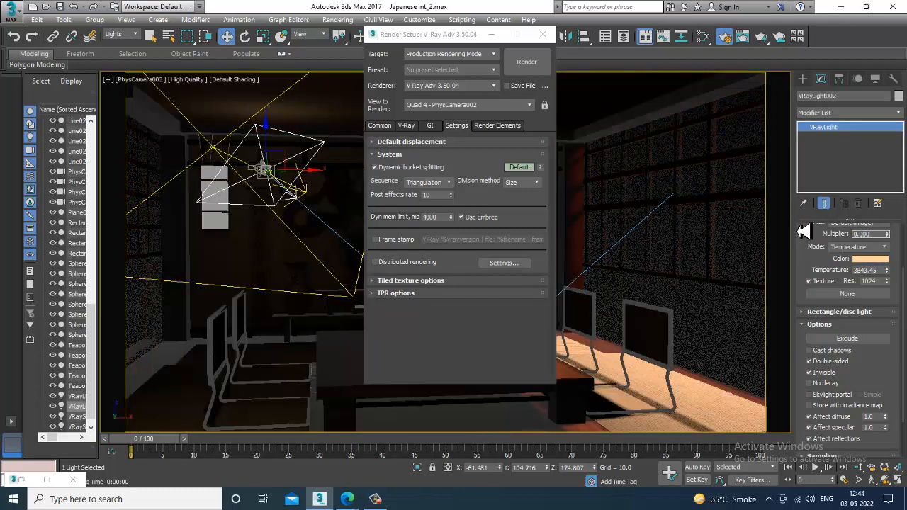
{"action": "type", "text": "05"}
{"action": "key", "text": "Return"}
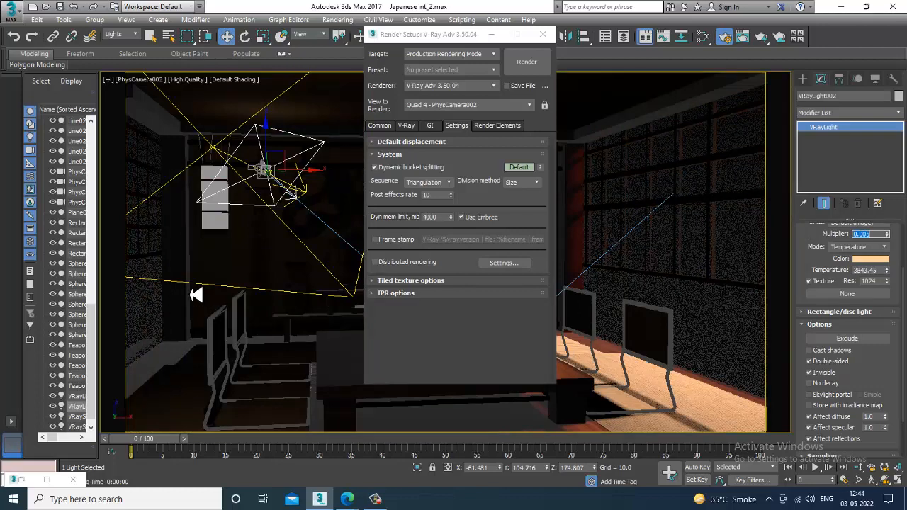
Step: Select VRayLight001 in the camera view and set its intensity multiplier to 0.002
{"action": "left_click", "coordinate": [199, 287]}
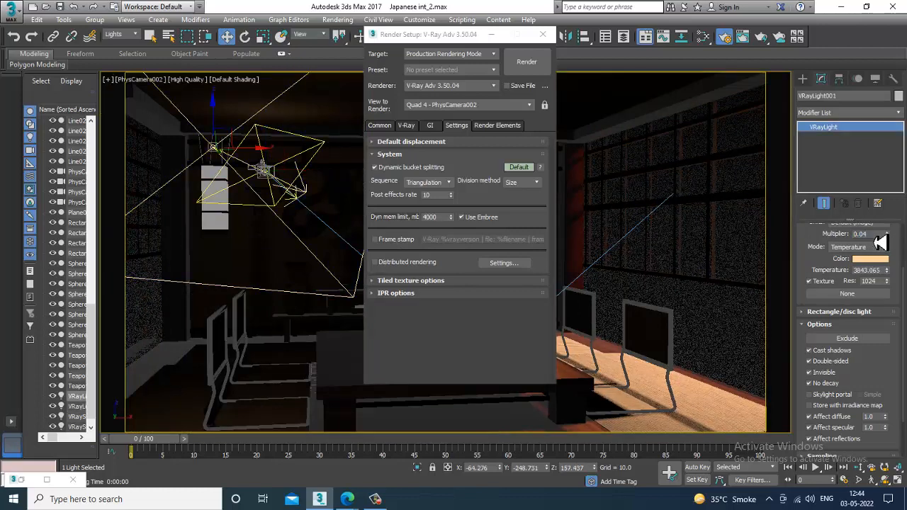
{"action": "left_click_drag", "start_coordinate": [879, 234], "coordinate": [826, 239]}
{"action": "type", "text": "0.00"}
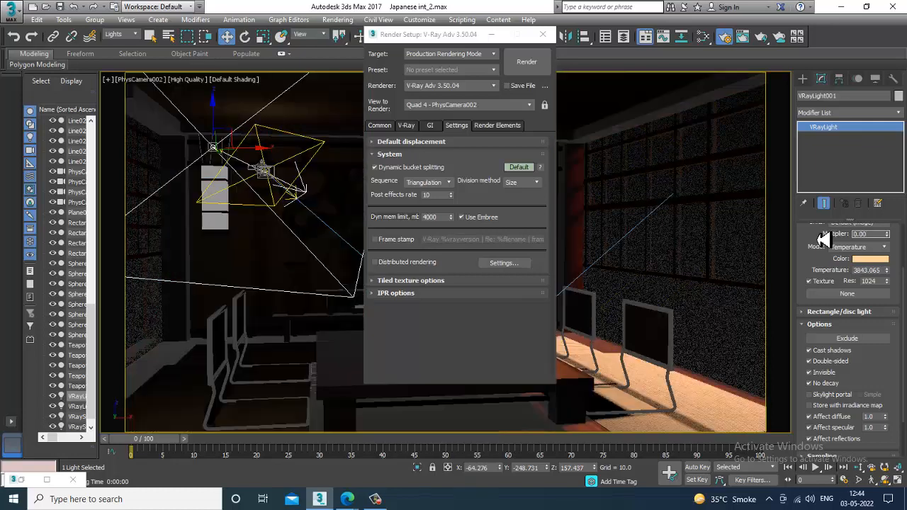
{"action": "type", "text": "2"}
{"action": "key", "text": "Return"}
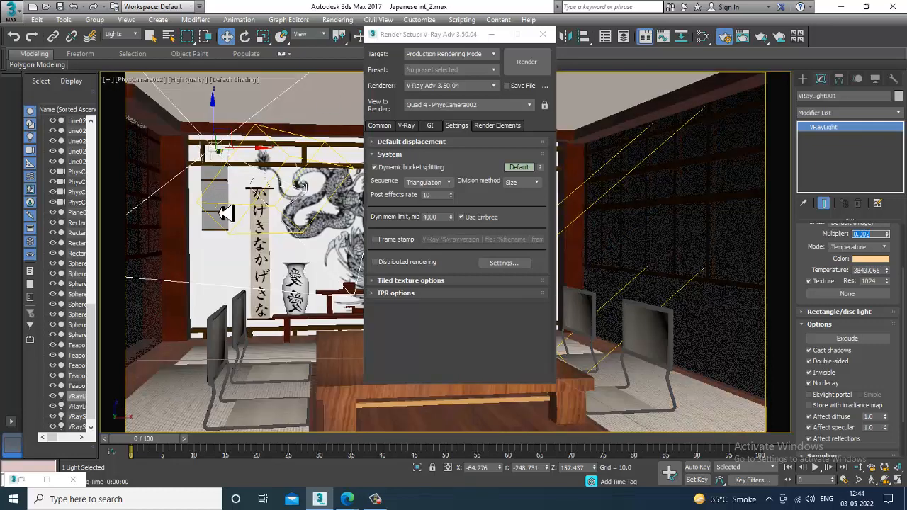
Step: Reselect VRayLight002 and lower its intensity multiplier to 0.001
{"action": "left_click", "coordinate": [216, 192]}
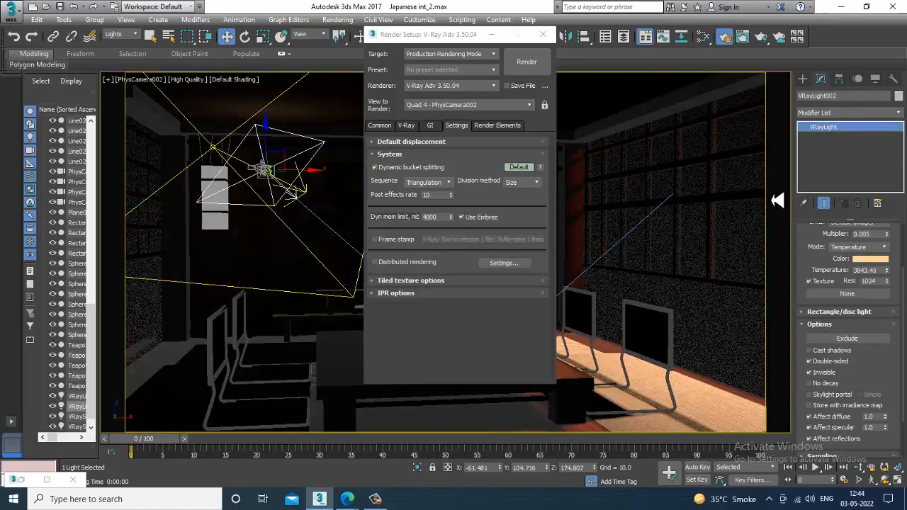
{"action": "left_click_drag", "start_coordinate": [871, 234], "coordinate": [811, 239]}
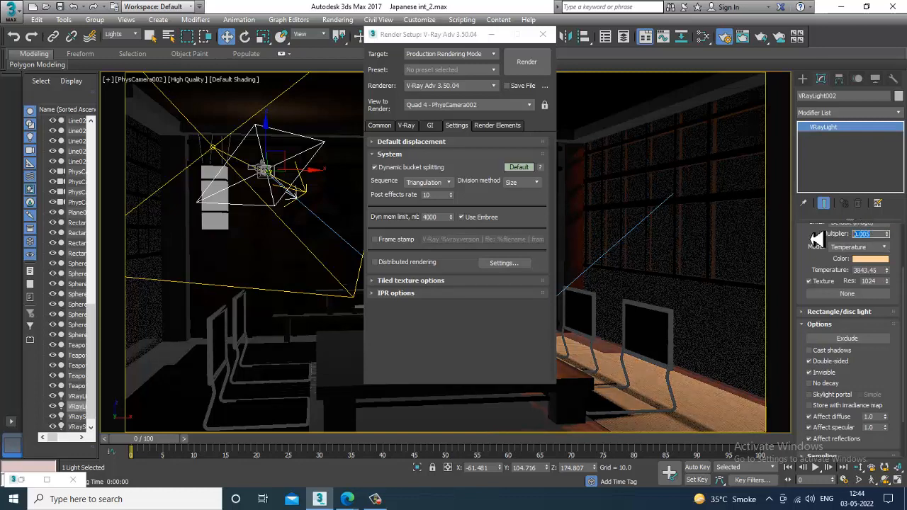
{"action": "type", "text": "0.0"}
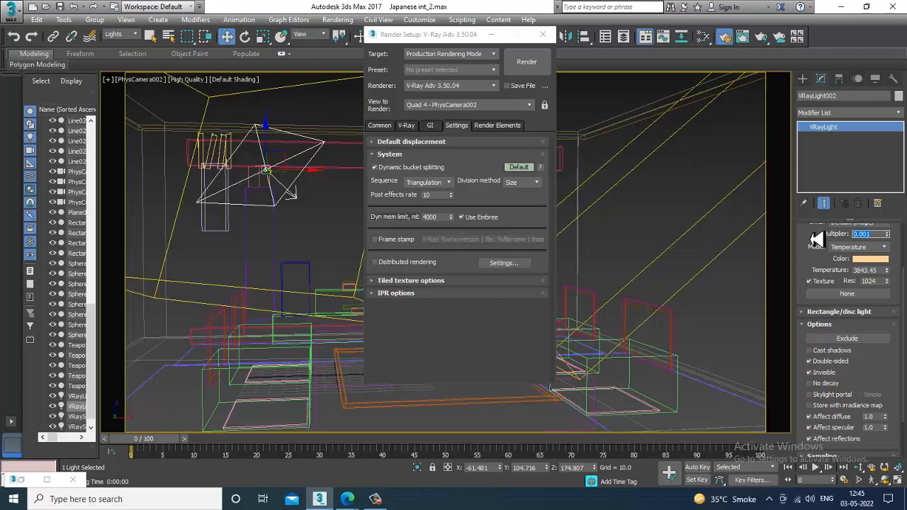
Step: Test-render the camera view with the reduced light multipliers, cancel it partway and close the frame buffer
{"action": "left_click", "coordinate": [546, 62]}
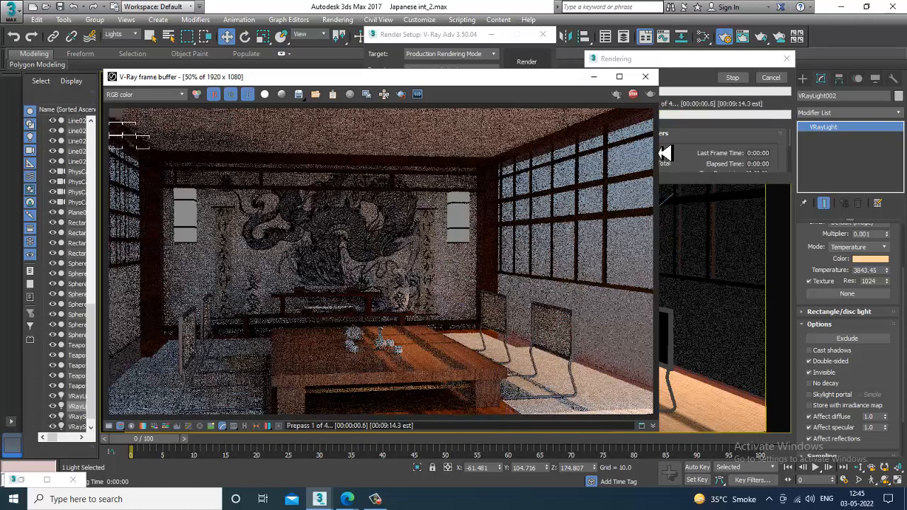
{"action": "key", "text": "Escape"}
{"action": "left_click", "coordinate": [644, 77]}
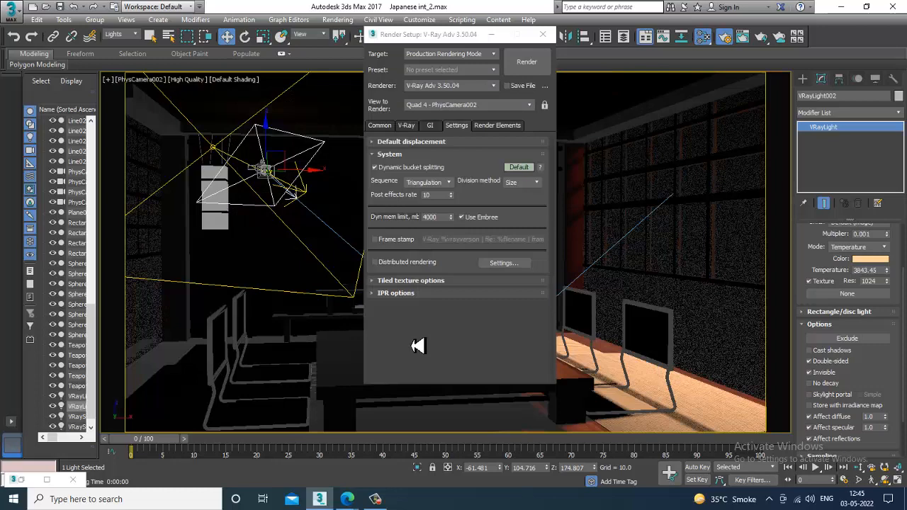
Step: Open the Slate Material Editor, find the glass VRayMtl node in the material graph and show its parameters
{"action": "key", "text": "m"}
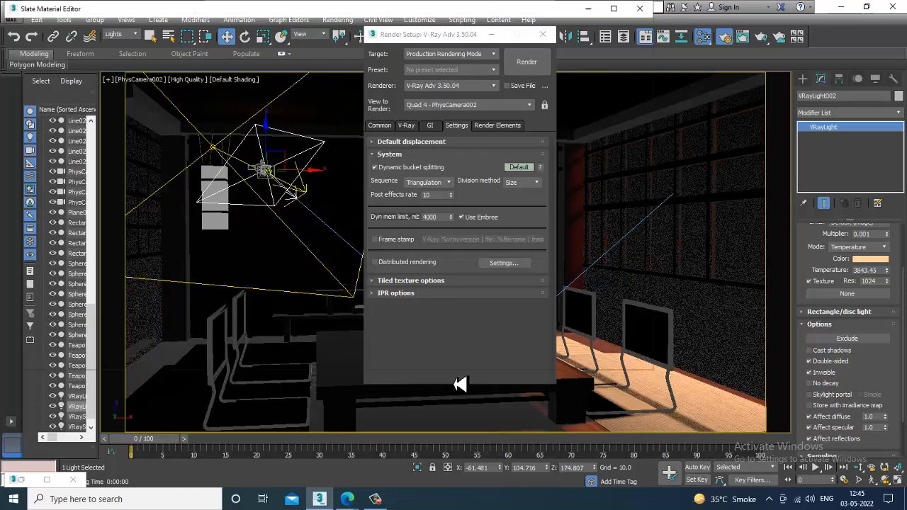
{"action": "middle_click_drag", "start_coordinate": [345, 186], "coordinate": [343, 322]}
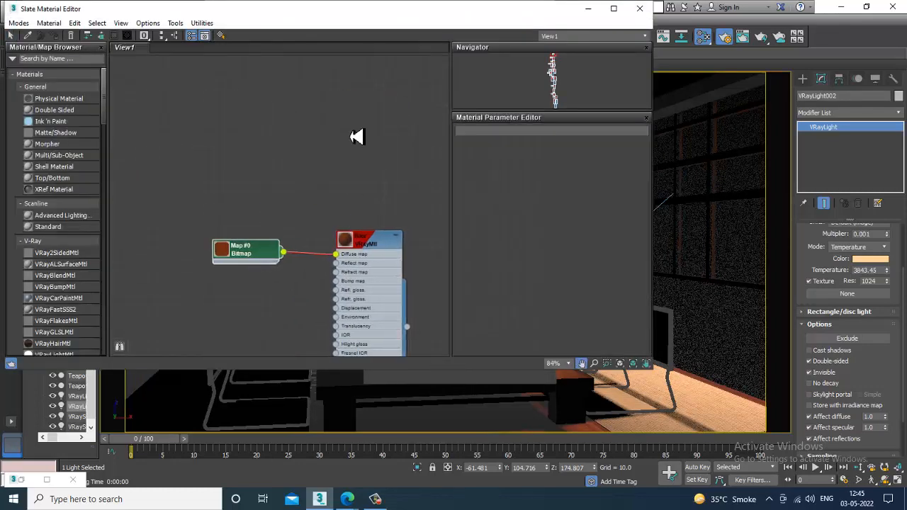
{"action": "middle_click_drag", "start_coordinate": [349, 137], "coordinate": [324, 58]}
{"action": "middle_click_drag", "start_coordinate": [337, 237], "coordinate": [324, 69]}
{"action": "middle_click_drag", "start_coordinate": [355, 271], "coordinate": [354, 168]}
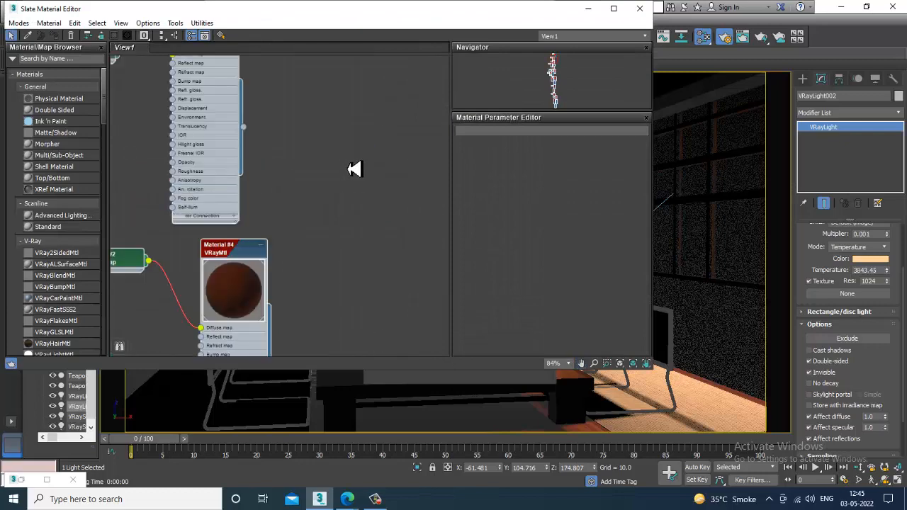
{"action": "middle_click_drag", "start_coordinate": [323, 345], "coordinate": [334, 187]}
{"action": "middle_click_drag", "start_coordinate": [302, 282], "coordinate": [368, 112]}
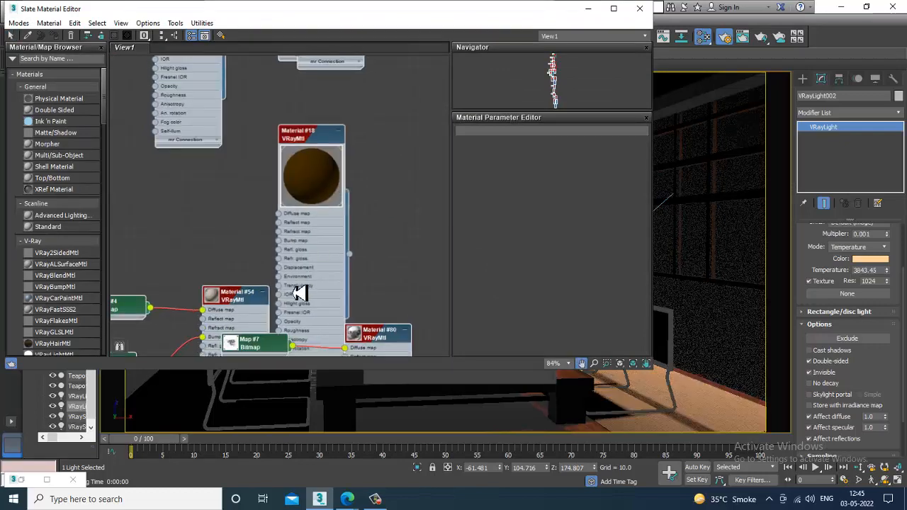
{"action": "middle_click_drag", "start_coordinate": [295, 293], "coordinate": [312, 146]}
{"action": "mouse_move", "coordinate": [297, 310]}
{"action": "middle_mouse_down"}
{"action": "mouse_move", "coordinate": [302, 172]}
{"action": "mouse_move", "coordinate": [323, 310]}
{"action": "middle_mouse_up"}
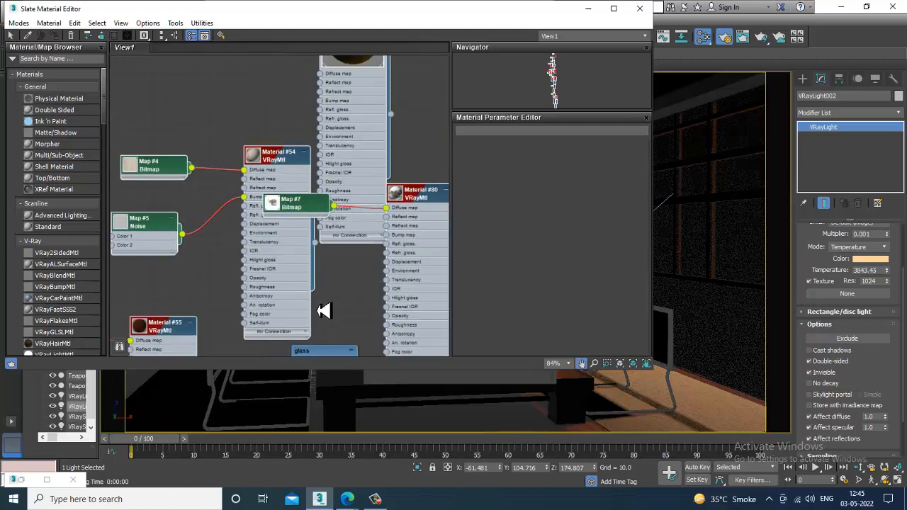
{"action": "double_click", "coordinate": [274, 163]}
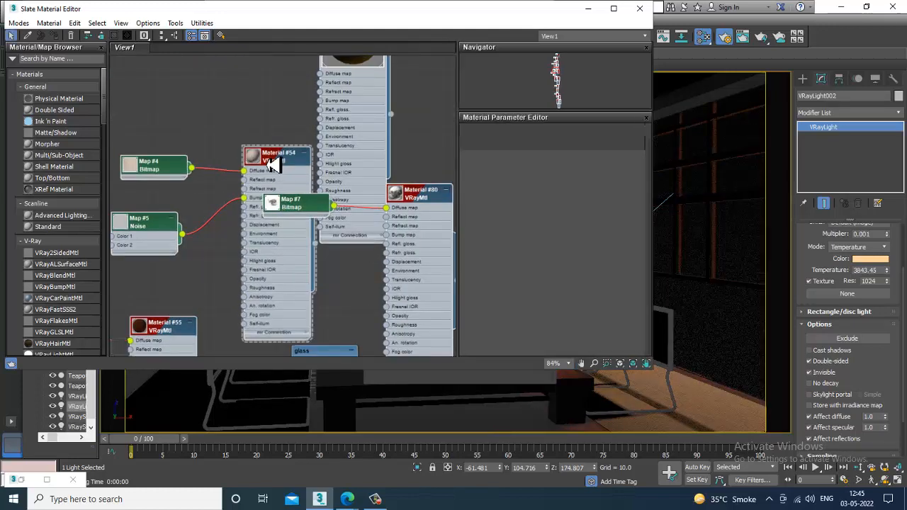
{"action": "middle_click_drag", "start_coordinate": [328, 251], "coordinate": [315, 133]}
{"action": "middle_click_drag", "start_coordinate": [307, 232], "coordinate": [302, 189]}
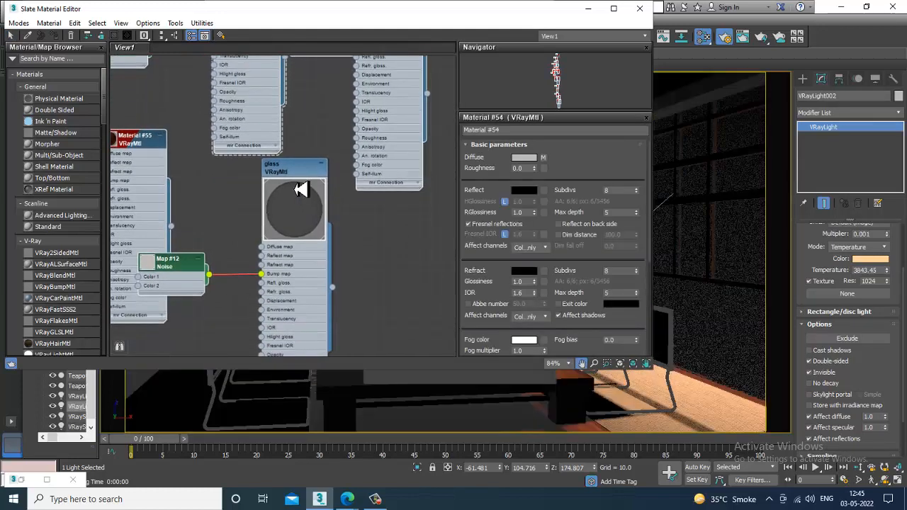
{"action": "double_click", "coordinate": [302, 172]}
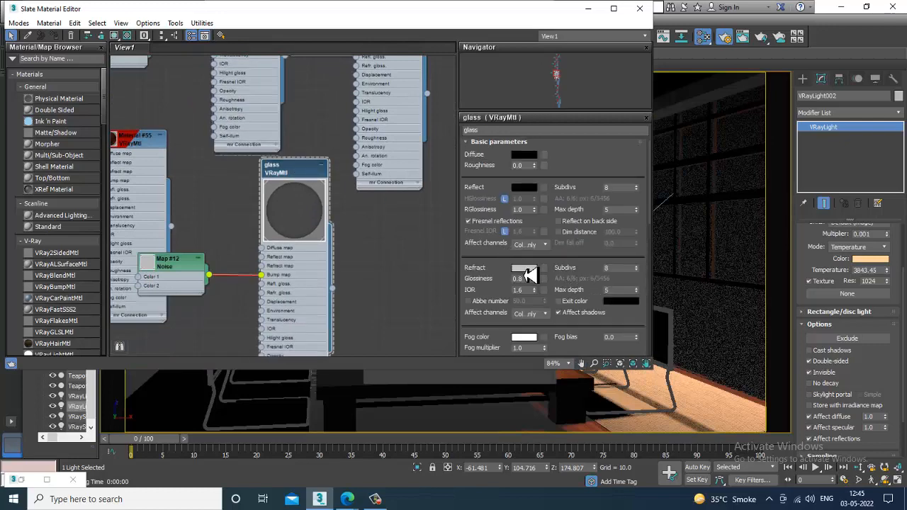
Step: Darken the glass material's refraction color to a grey of value 92
{"action": "left_click", "coordinate": [524, 268]}
{"action": "left_click_drag", "start_coordinate": [343, 132], "coordinate": [345, 111]}
{"action": "left_click", "coordinate": [415, 176]}
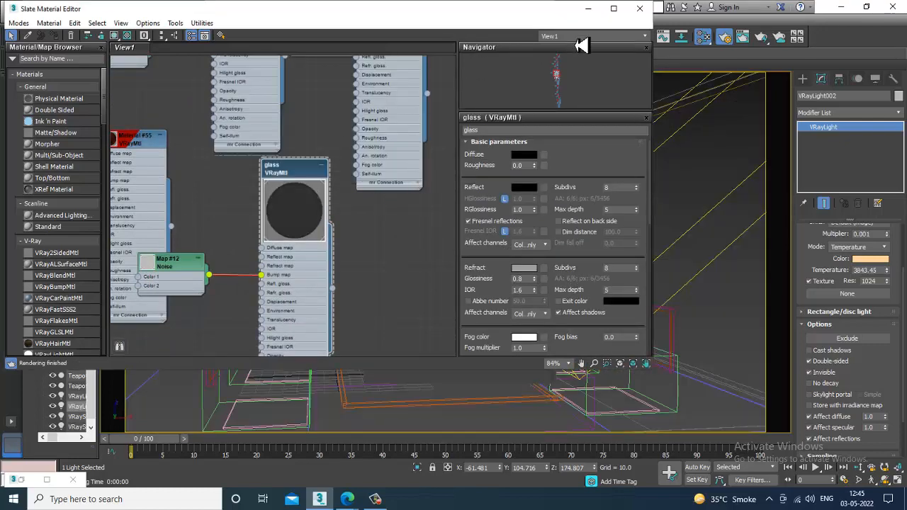
Step: Test-render the camera view with the darker glass, and rearrange the frame buffer, Render Setup and Slate Material Editor windows
{"action": "left_click_drag", "start_coordinate": [516, 10], "coordinate": [505, 86]}
{"action": "left_click", "coordinate": [527, 62]}
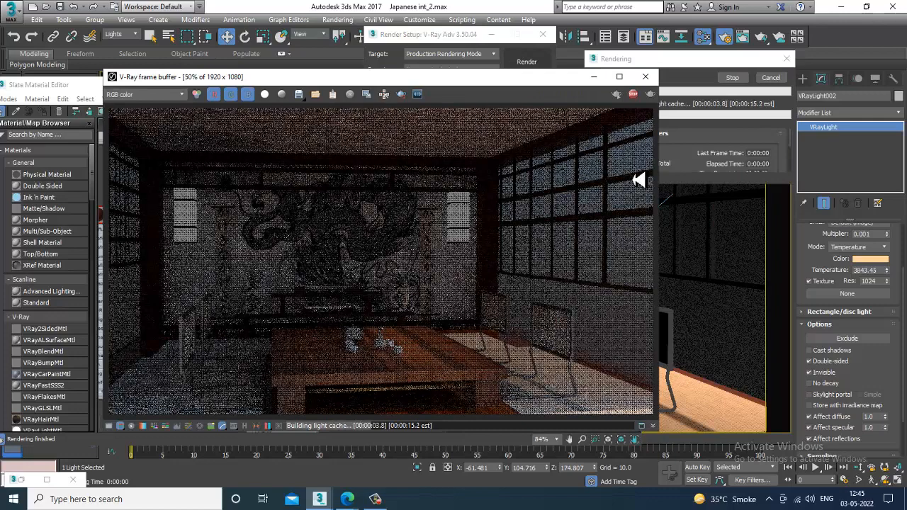
{"action": "left_click_drag", "start_coordinate": [569, 85], "coordinate": [513, 268]}
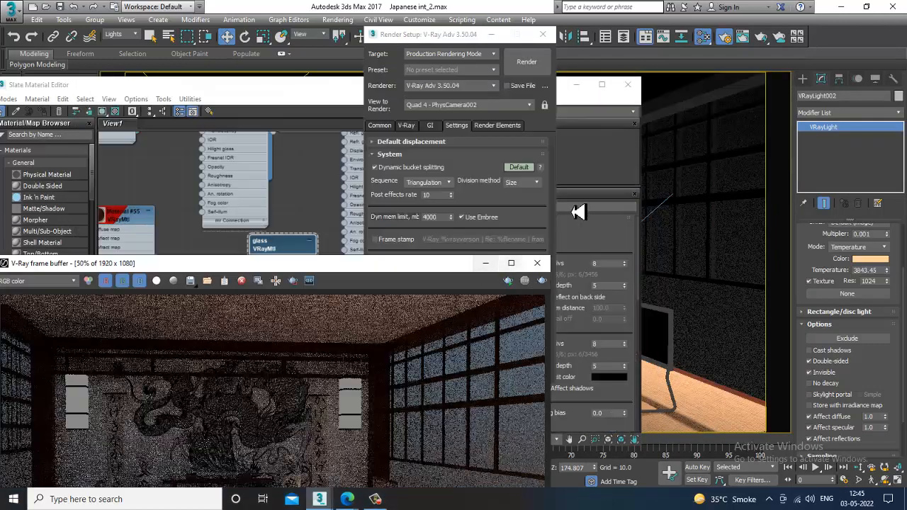
{"action": "left_click", "coordinate": [560, 93]}
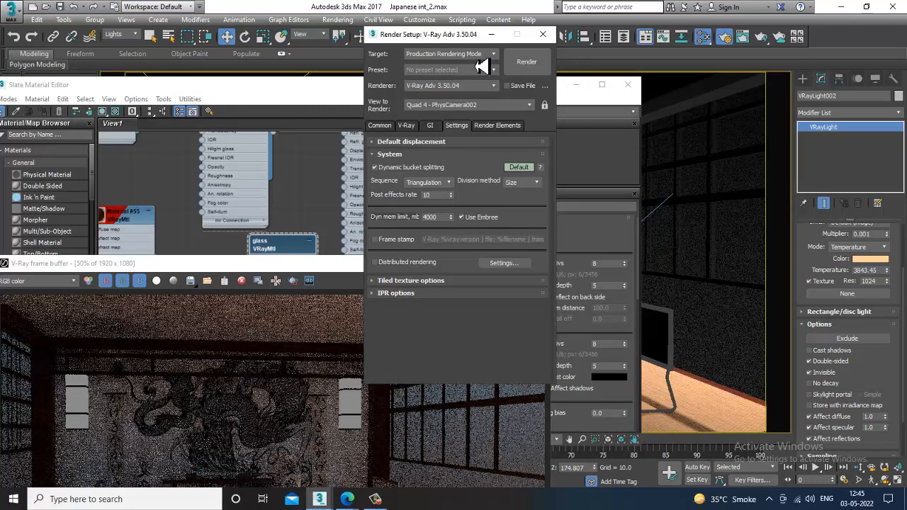
{"action": "left_click_drag", "start_coordinate": [469, 36], "coordinate": [104, 383]}
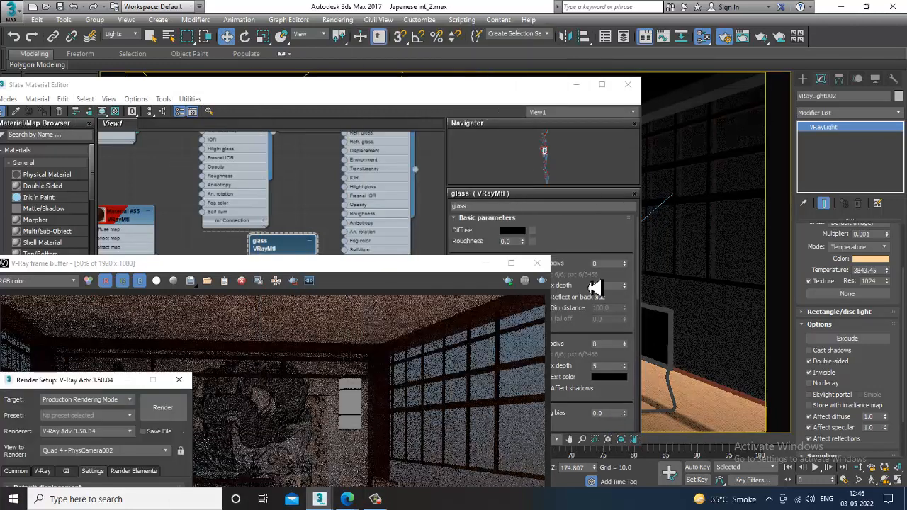
{"action": "left_click_drag", "start_coordinate": [283, 85], "coordinate": [334, 46]}
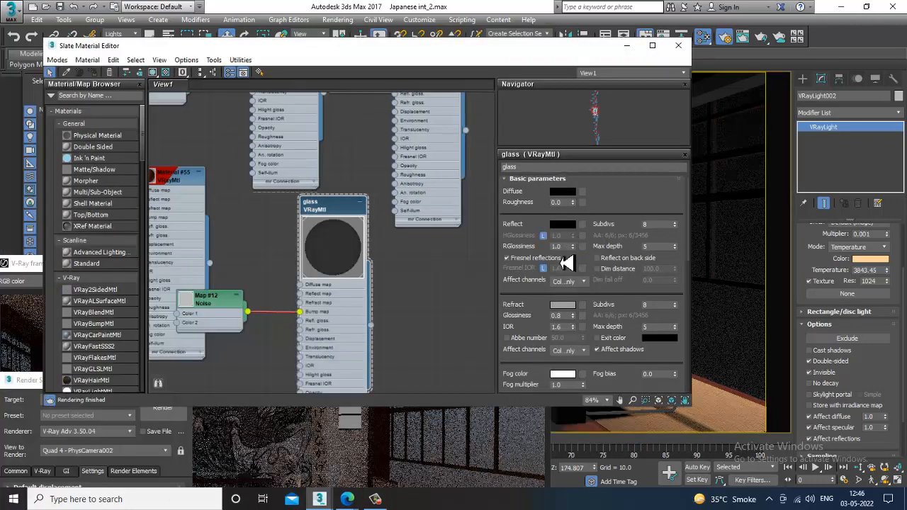
Step: Set the glass refraction color to a near-black value of 13, test-render the camera view, cancel it and minimize the frame buffer
{"action": "left_click", "coordinate": [562, 305]}
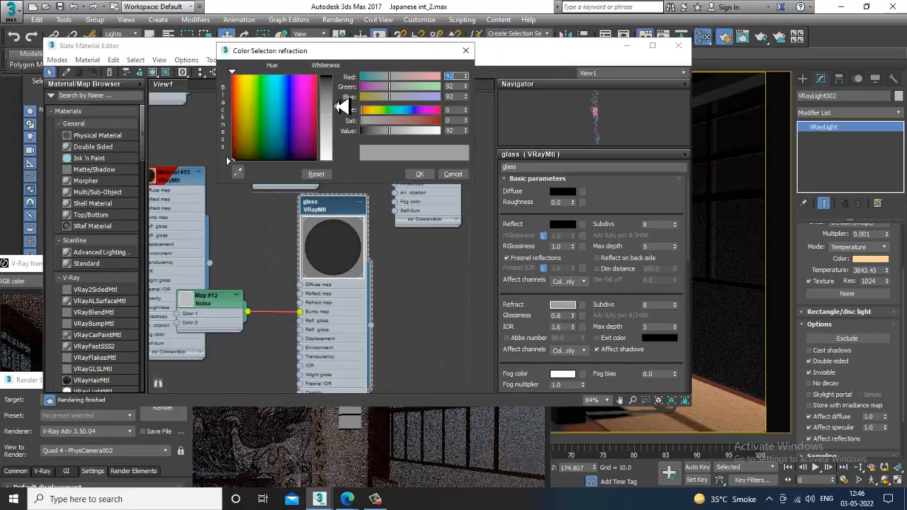
{"action": "left_click", "coordinate": [627, 45]}
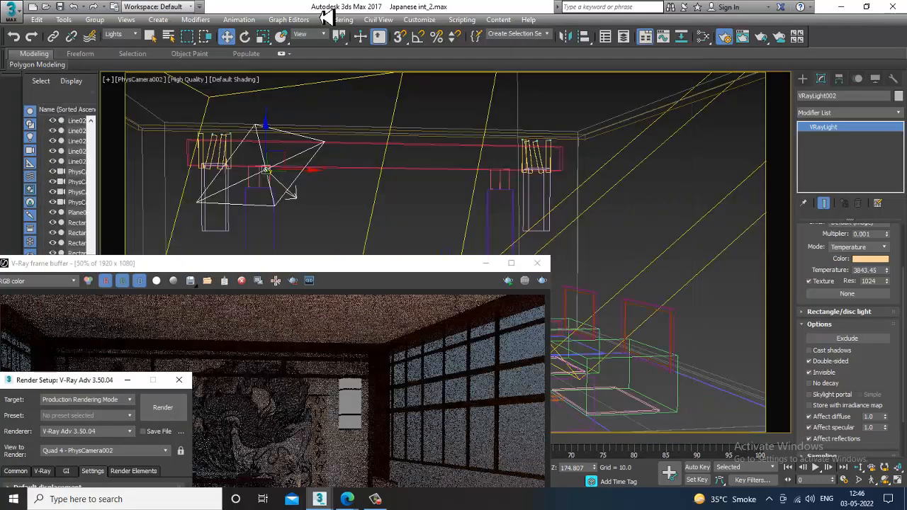
{"action": "left_click", "coordinate": [328, 19]}
{"action": "left_click", "coordinate": [346, 31]}
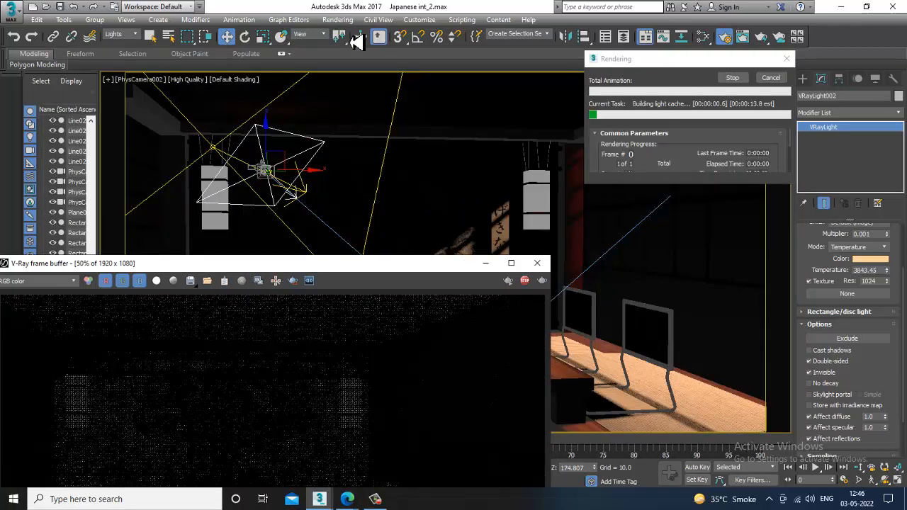
{"action": "left_click_drag", "start_coordinate": [394, 269], "coordinate": [494, 41]}
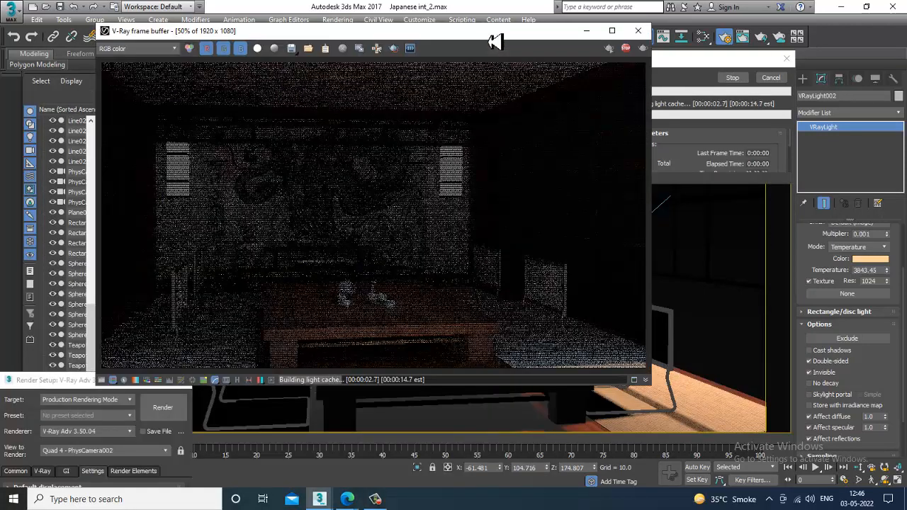
{"action": "key", "text": "Escape"}
{"action": "left_click", "coordinate": [594, 35]}
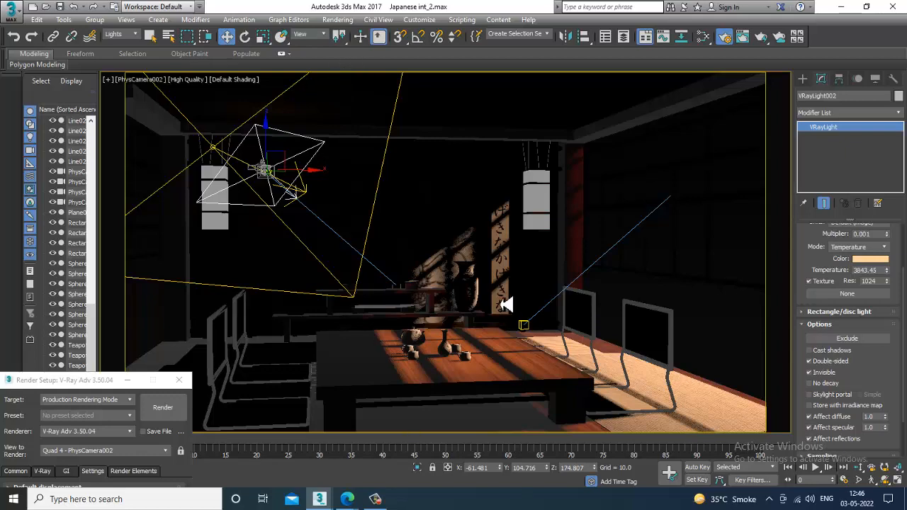
Step: Reopen the Slate Material Editor and set the glass material's refraction color to a grey of value 141
{"action": "key", "text": "m"}
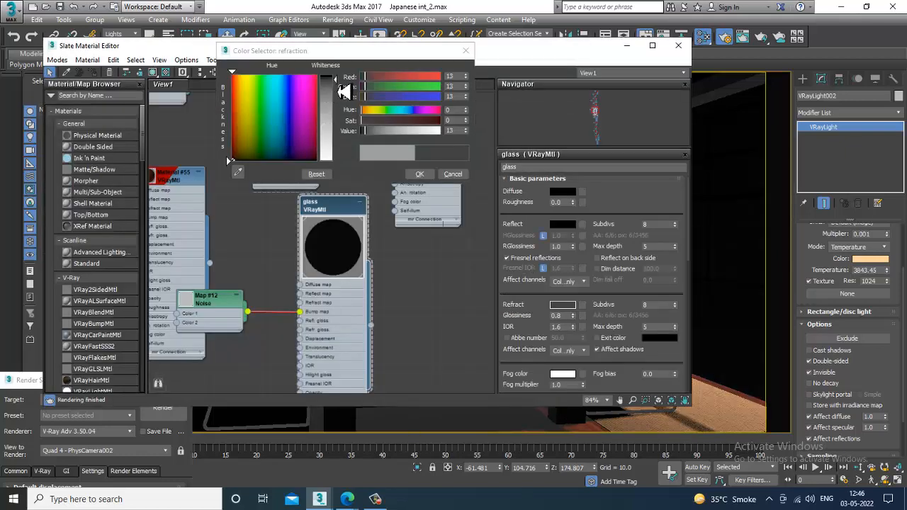
{"action": "left_click_drag", "start_coordinate": [339, 92], "coordinate": [339, 122]}
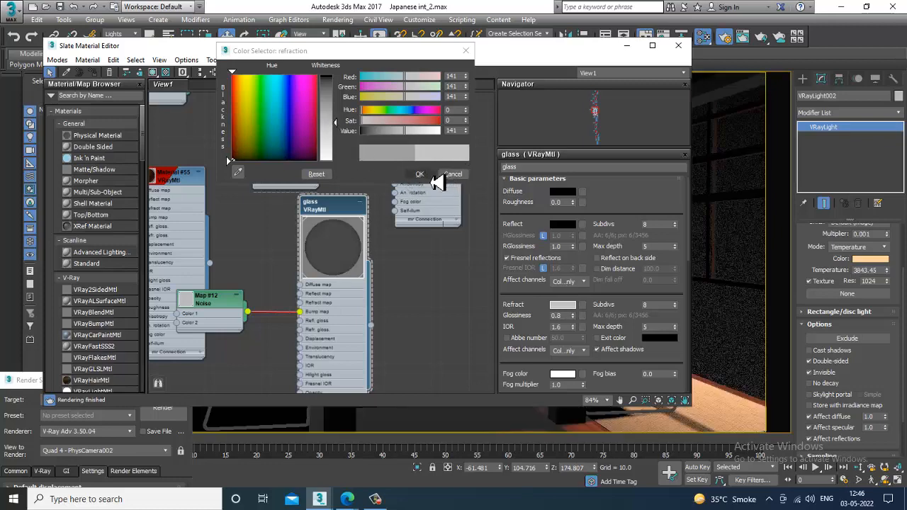
{"action": "left_click", "coordinate": [419, 174]}
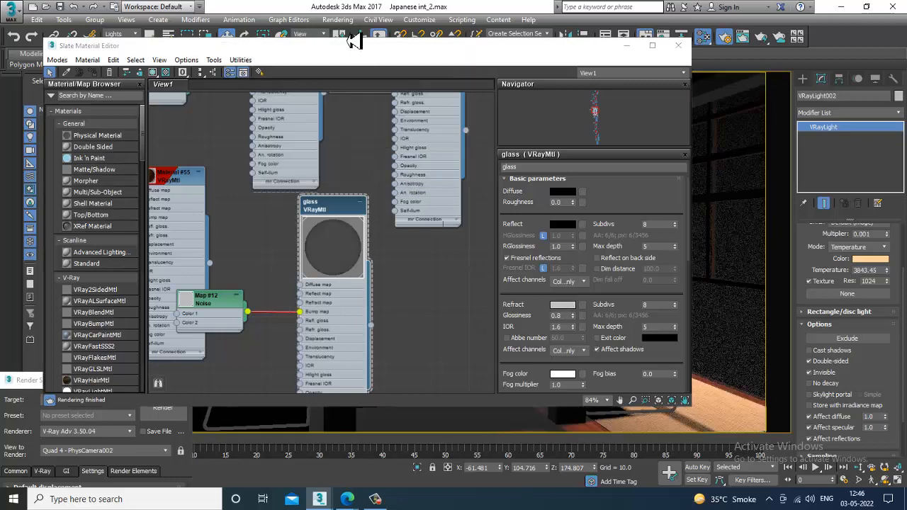
Step: Test-render the camera view with the lighter glass, bring up the frame buffer to check it and close it
{"action": "left_click", "coordinate": [356, 37]}
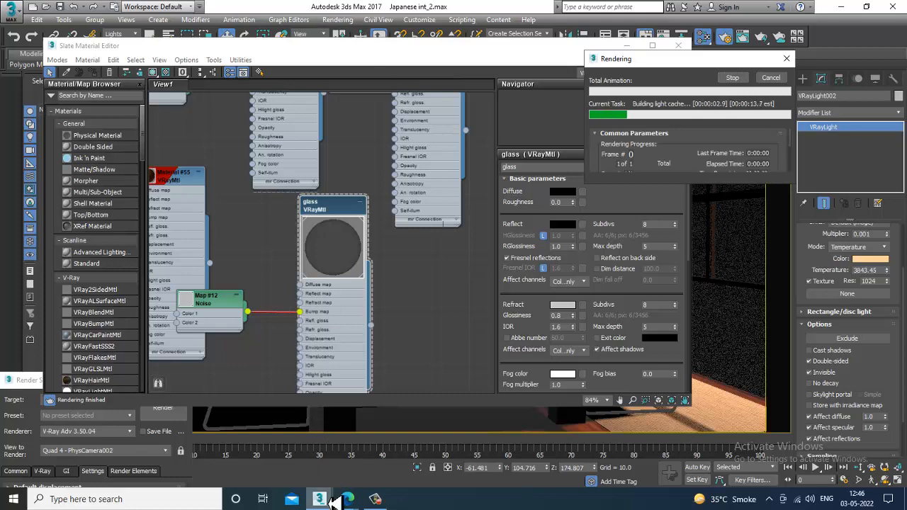
{"action": "mouse_move", "coordinate": [319, 499]}
{"action": "left_click", "coordinate": [401, 482]}
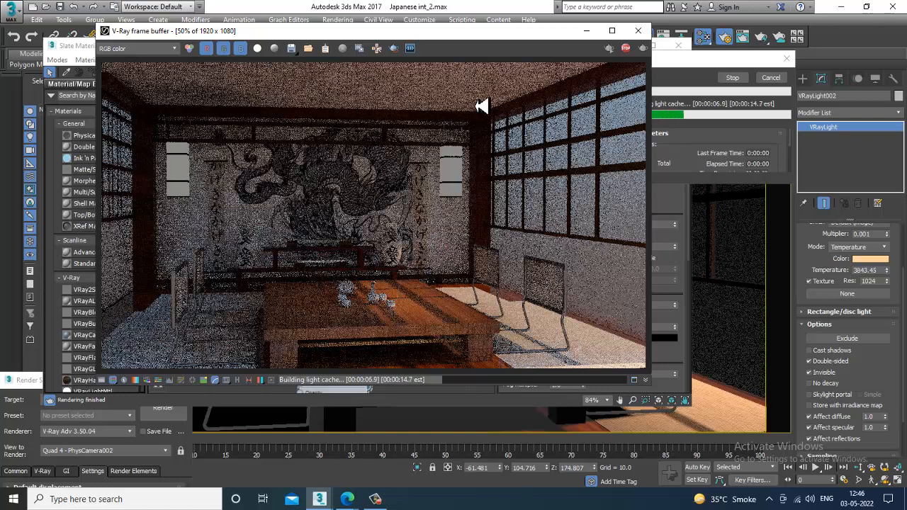
{"action": "left_click", "coordinate": [638, 31]}
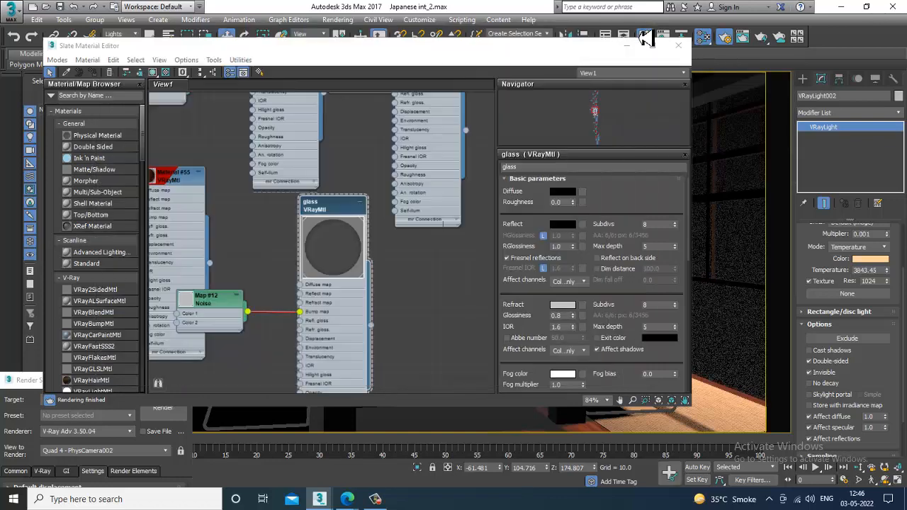
Step: Put away the Slate Material Editor and Render Setup windows and switch to the Compact Material Editor
{"action": "left_click", "coordinate": [626, 46]}
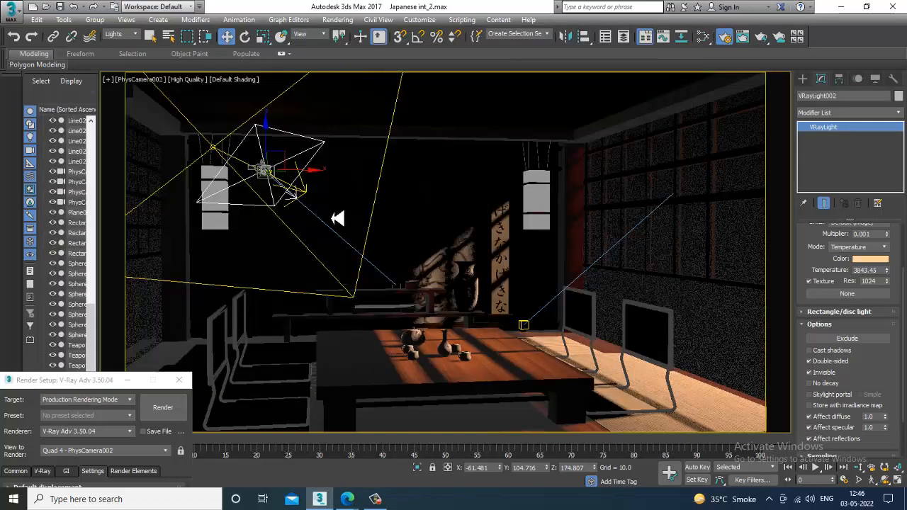
{"action": "left_click", "coordinate": [180, 381]}
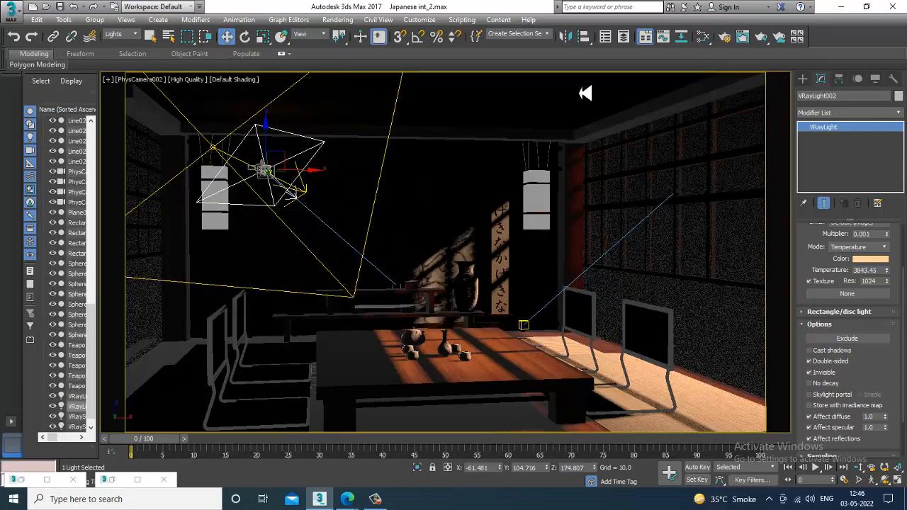
{"action": "key", "text": "m"}
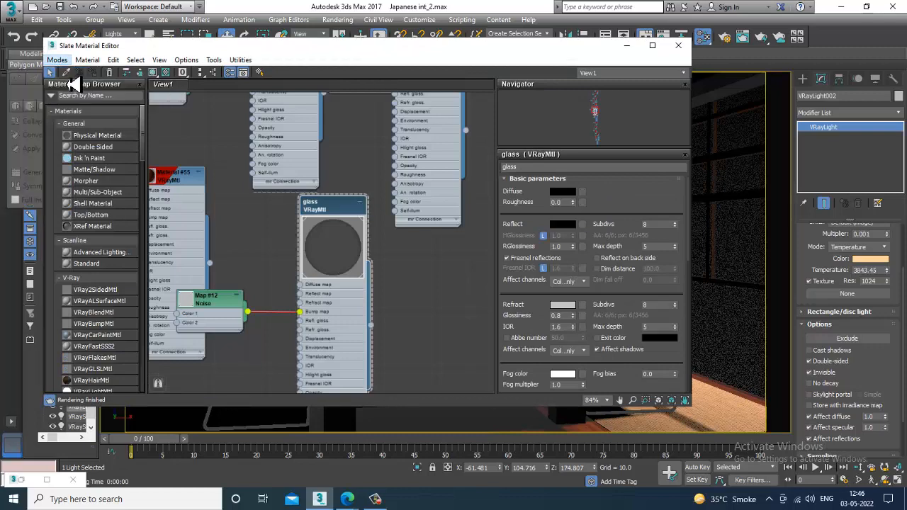
{"action": "left_click", "coordinate": [69, 84]}
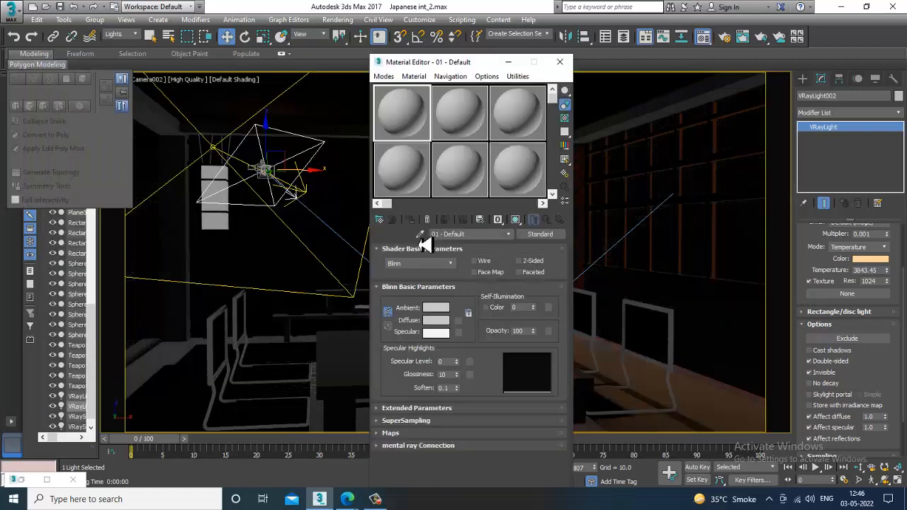
Step: Load a VRayHDRI map into the first sample slot of the Material Editor
{"action": "left_click", "coordinate": [378, 218]}
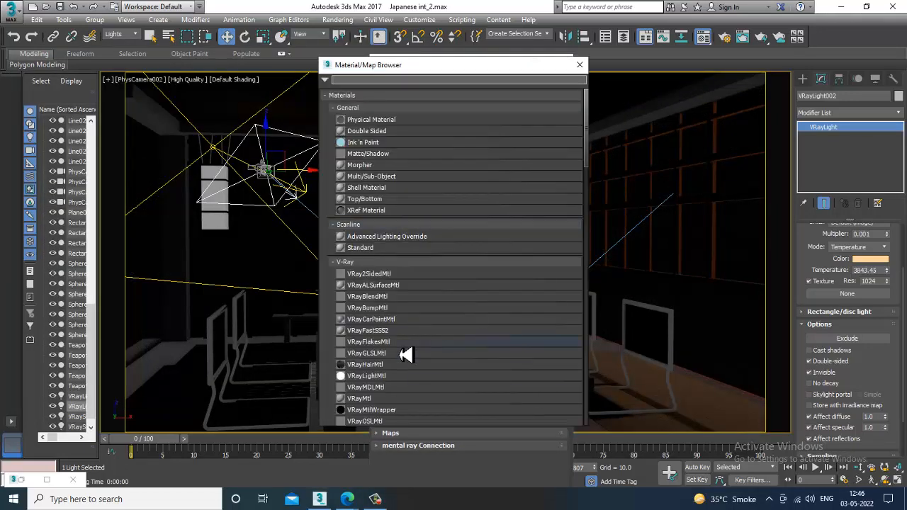
{"action": "scroll", "coordinate": [404, 354], "scroll_direction": "down", "scroll_amount": 2}
{"action": "scroll", "coordinate": [404, 354], "scroll_direction": "down", "scroll_amount": 2}
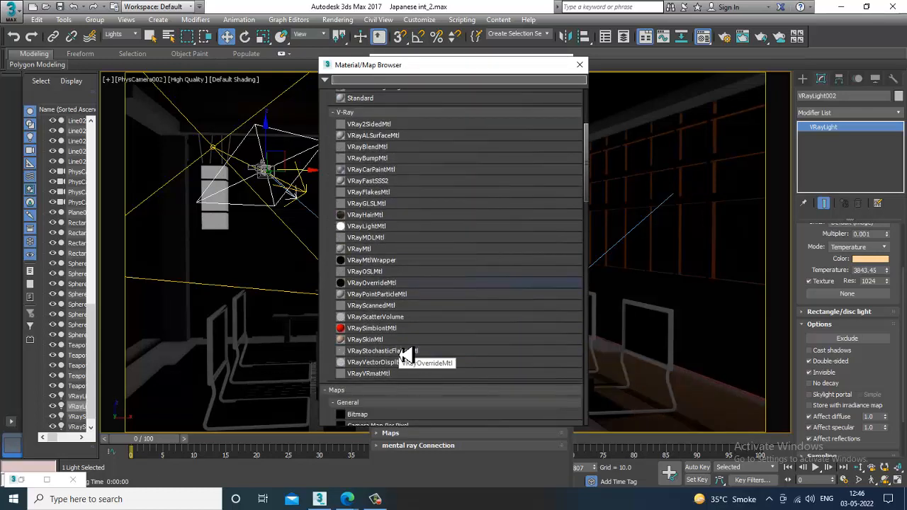
{"action": "scroll", "coordinate": [405, 355], "scroll_direction": "down", "scroll_amount": 7}
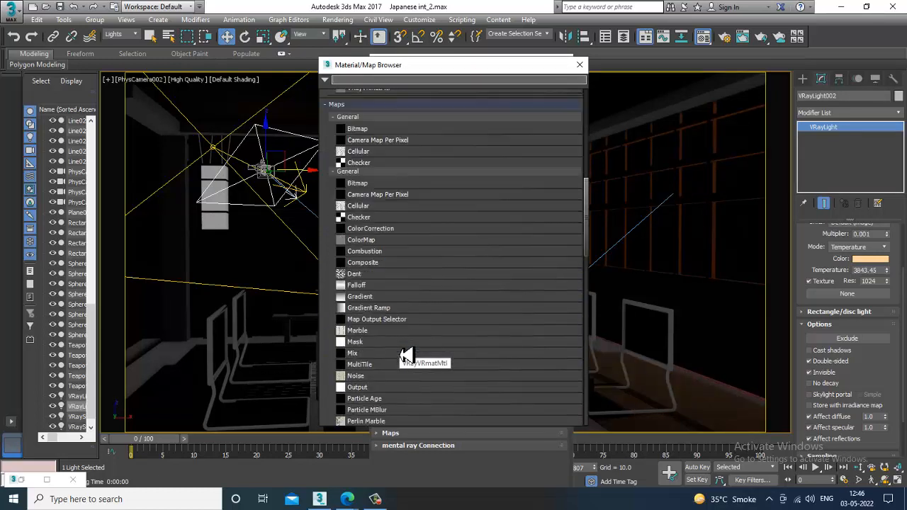
{"action": "scroll", "coordinate": [405, 356], "scroll_direction": "down", "scroll_amount": 7}
{"action": "scroll", "coordinate": [405, 356], "scroll_direction": "down", "scroll_amount": 7}
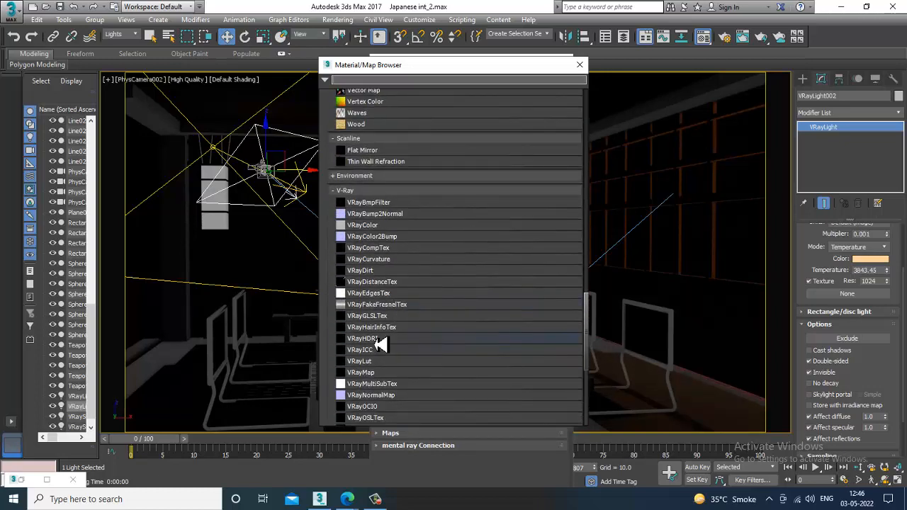
{"action": "double_click", "coordinate": [375, 338]}
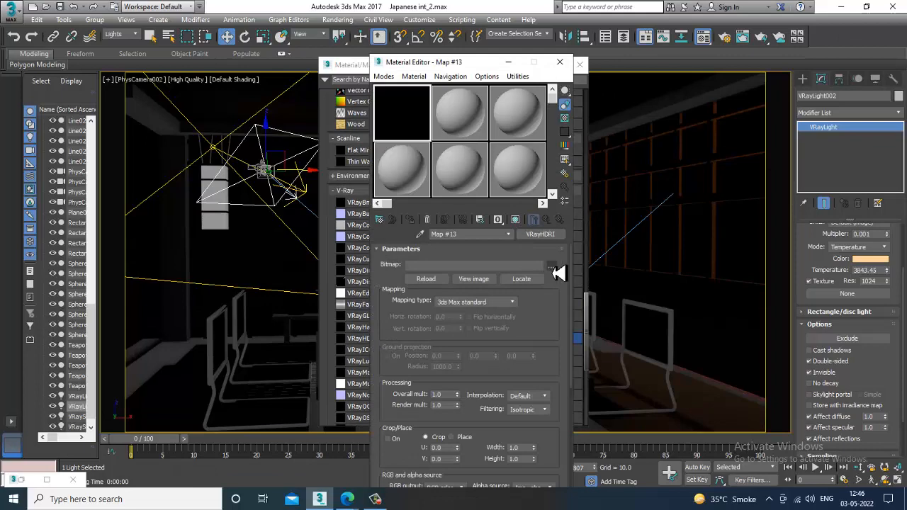
Step: Load night-hochsal-hdri.jpg from the Desktop as the VRayHDRI bitmap and try to clear the map
{"action": "left_click", "coordinate": [552, 266]}
{"action": "left_click", "coordinate": [66, 107]}
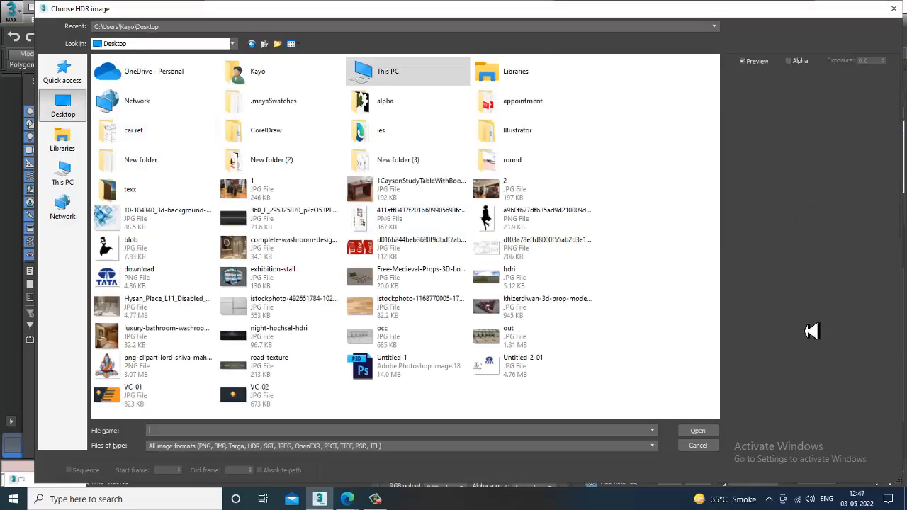
{"action": "double_click", "coordinate": [257, 337]}
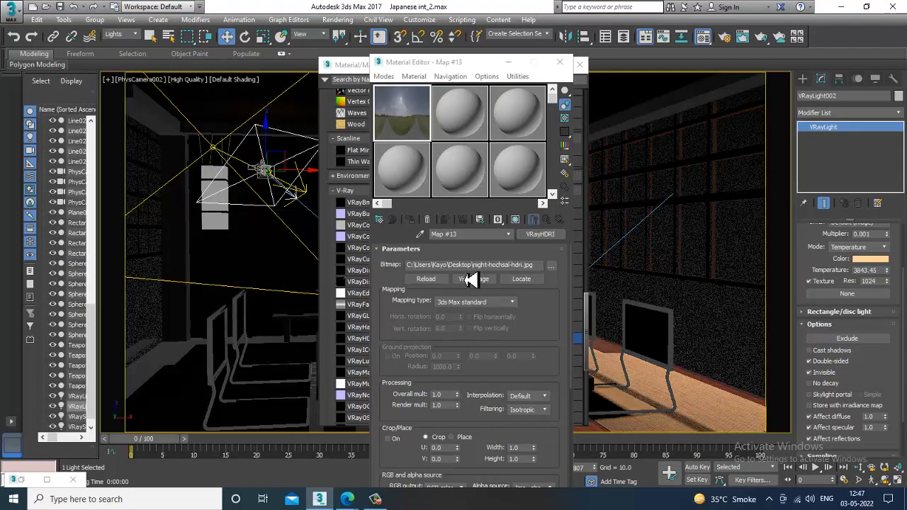
{"action": "right_click", "coordinate": [540, 234]}
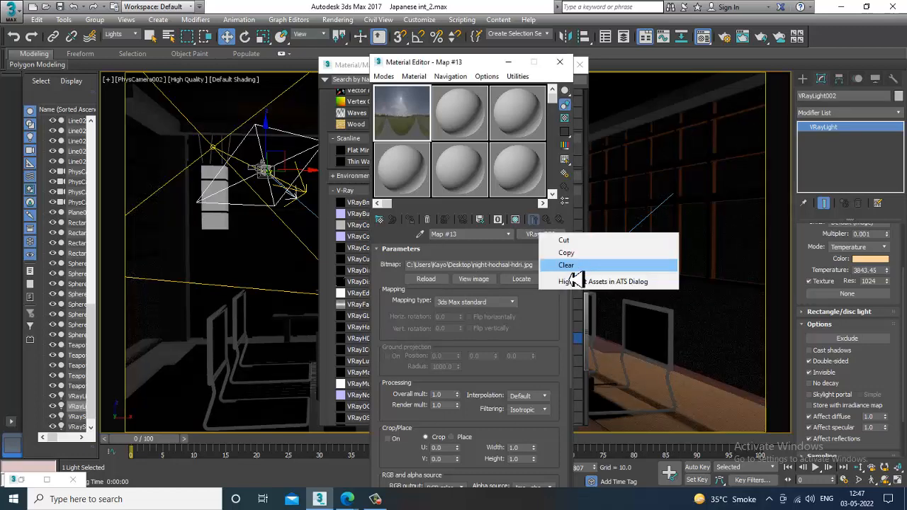
{"action": "left_click", "coordinate": [567, 266]}
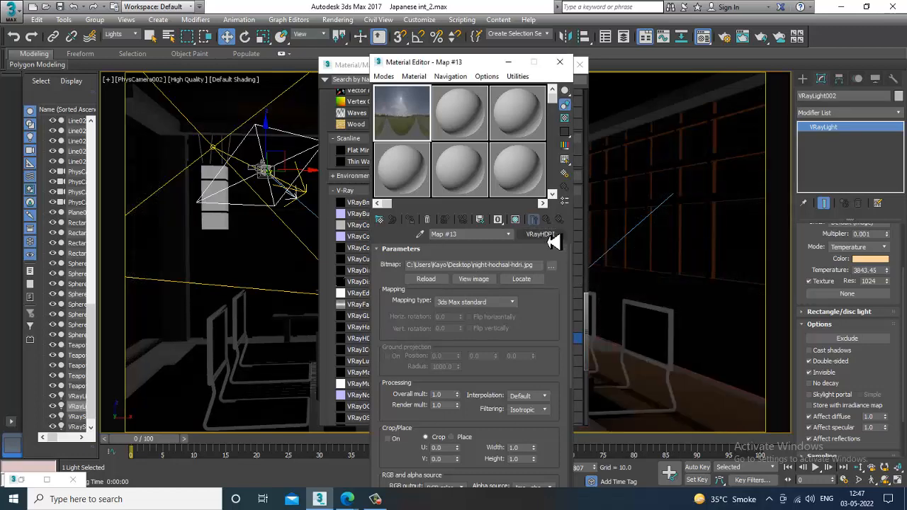
Step: Set the VRayHDRI bitmap to hdri.jpg and assign the map as an instance to the texture of VRayLight001
{"action": "left_click", "coordinate": [551, 266]}
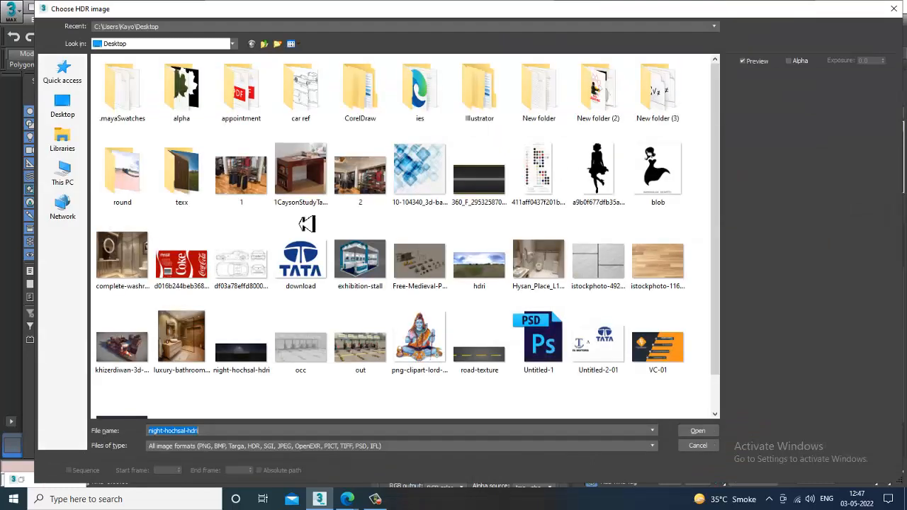
{"action": "double_click", "coordinate": [478, 263]}
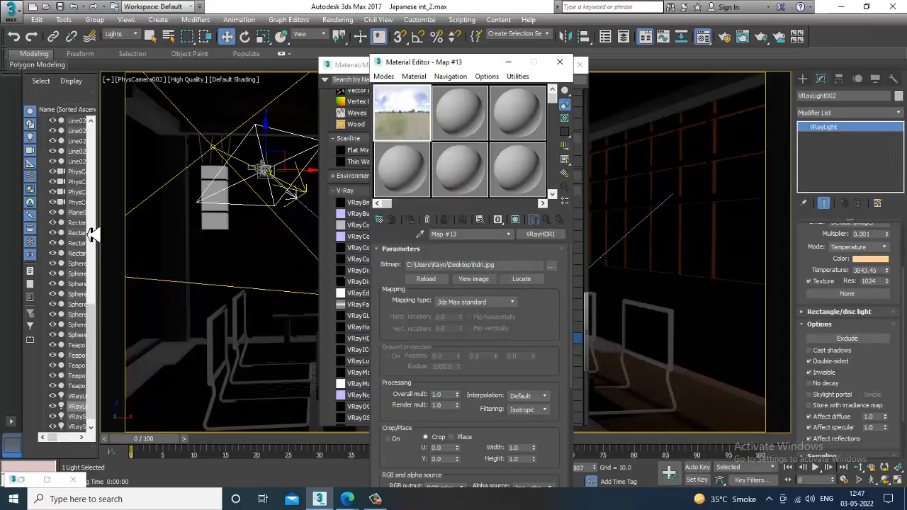
{"action": "left_click", "coordinate": [214, 150]}
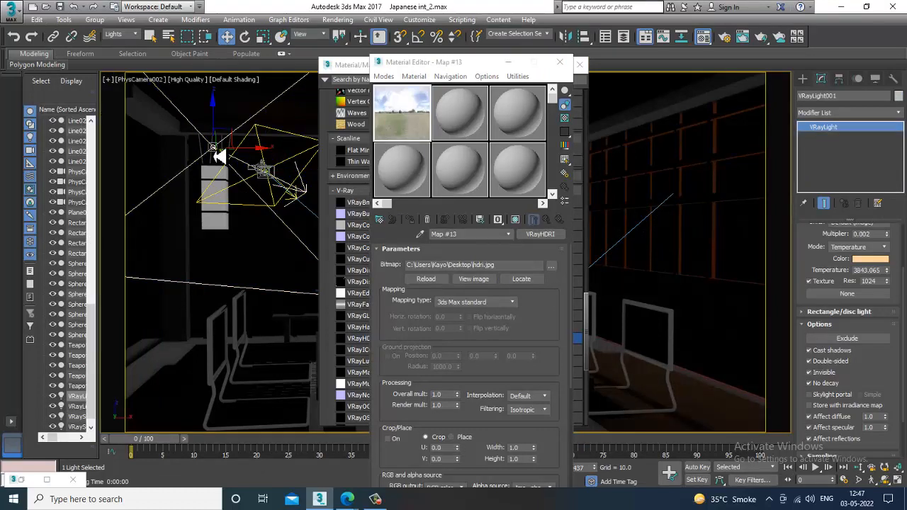
{"action": "left_click", "coordinate": [435, 138]}
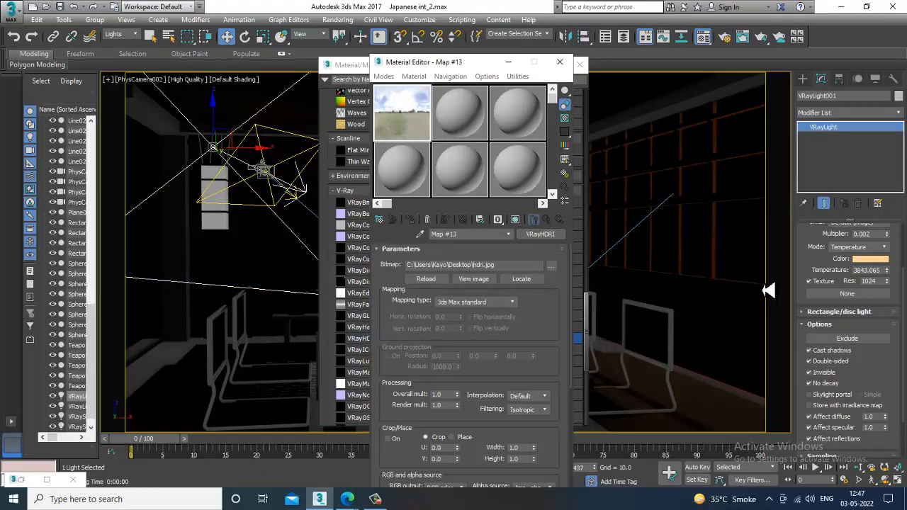
{"action": "left_click_drag", "start_coordinate": [864, 297], "coordinate": [864, 298]}
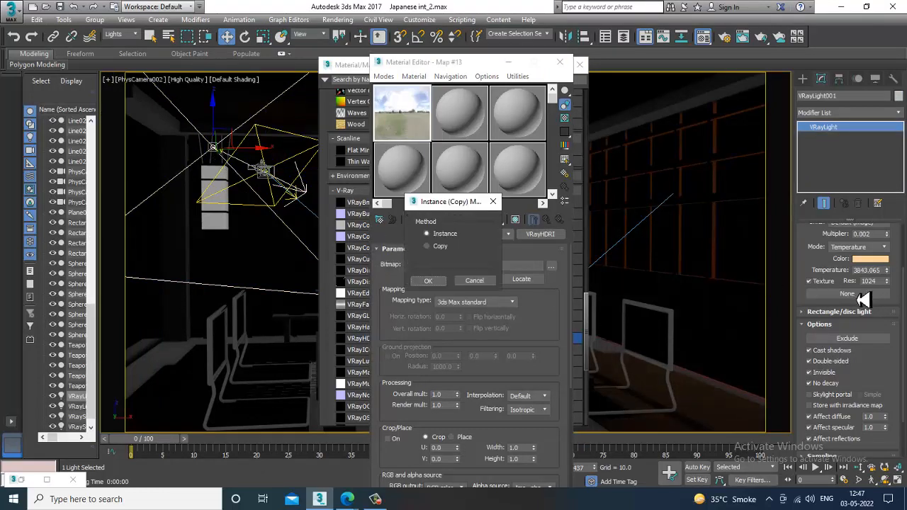
{"action": "left_click", "coordinate": [433, 282]}
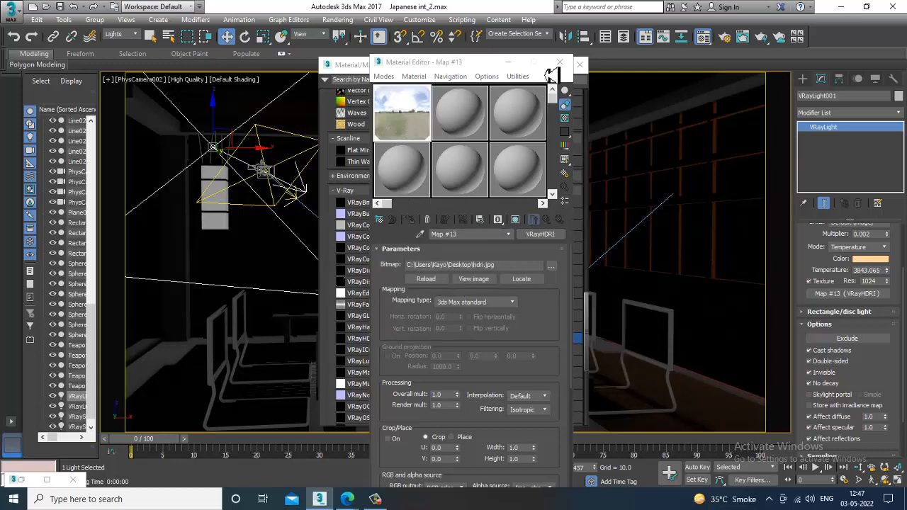
Step: Clear the VRaySky environment map, assign the VRayHDRI map in its place as an instance, and close the environment and material windows
{"action": "left_click", "coordinate": [338, 19]}
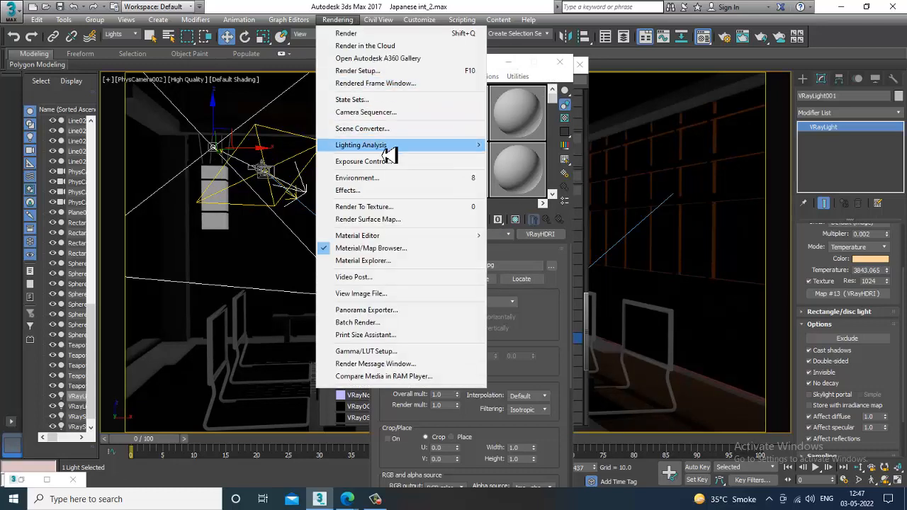
{"action": "left_click", "coordinate": [407, 177]}
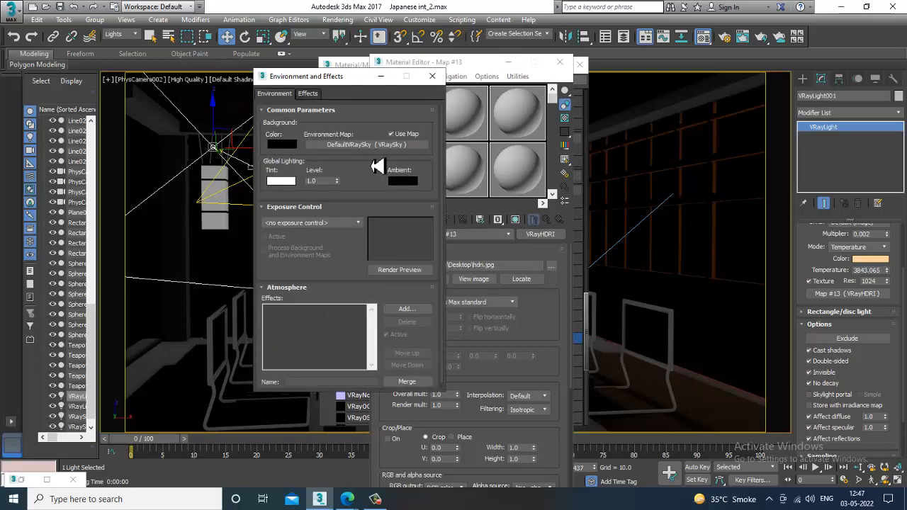
{"action": "right_click", "coordinate": [366, 146]}
{"action": "left_click", "coordinate": [392, 178]}
{"action": "left_click_drag", "start_coordinate": [328, 81], "coordinate": [89, 80]}
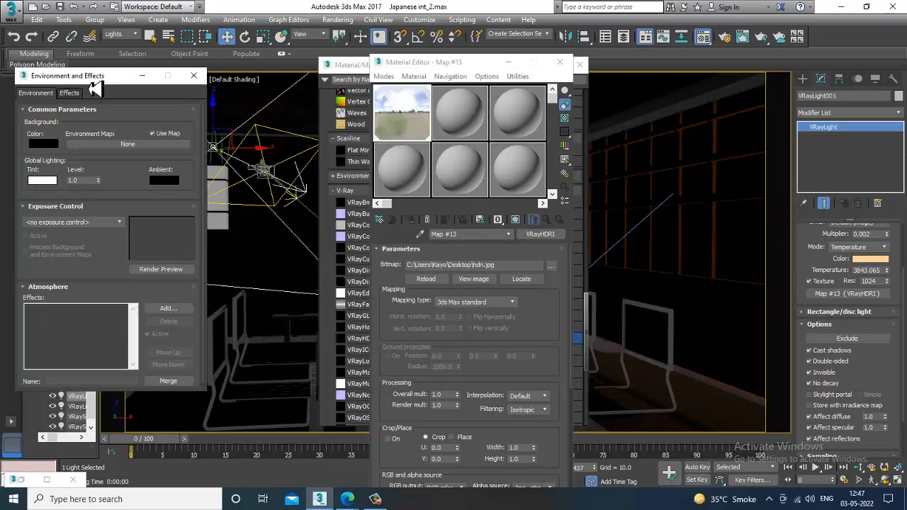
{"action": "left_click_drag", "start_coordinate": [408, 126], "coordinate": [133, 151]}
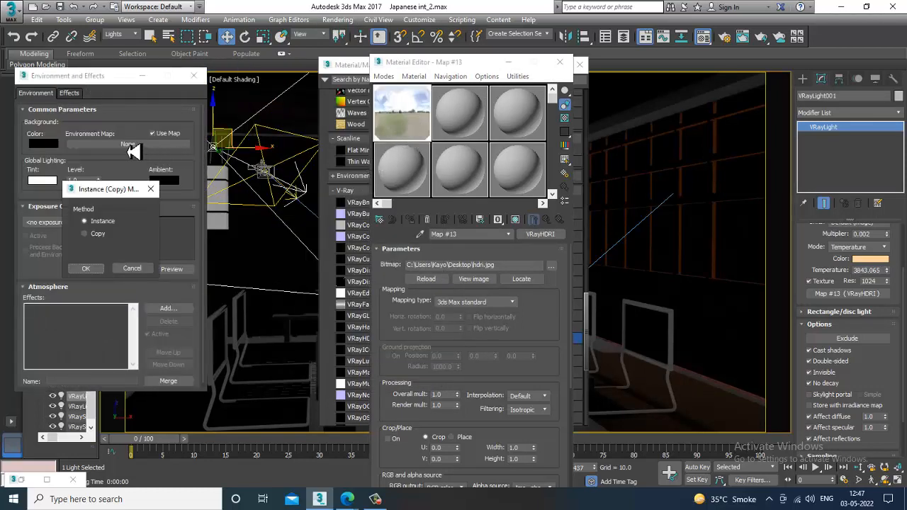
{"action": "left_click", "coordinate": [90, 267]}
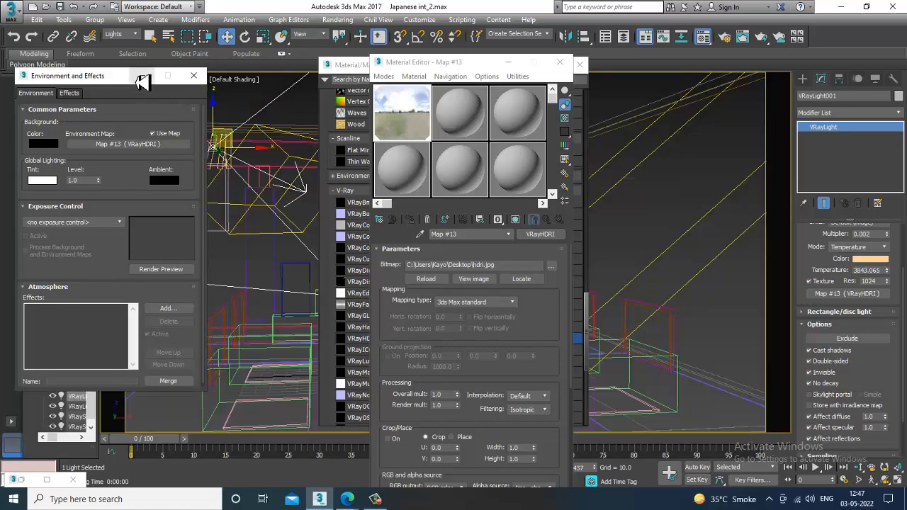
{"action": "left_click", "coordinate": [194, 75]}
{"action": "left_click", "coordinate": [560, 61]}
Step: Test-render the camera view with the HDRI environment, stopping during the light cache and closing the frame buffer
{"action": "left_click", "coordinate": [337, 19]}
{"action": "left_click", "coordinate": [354, 34]}
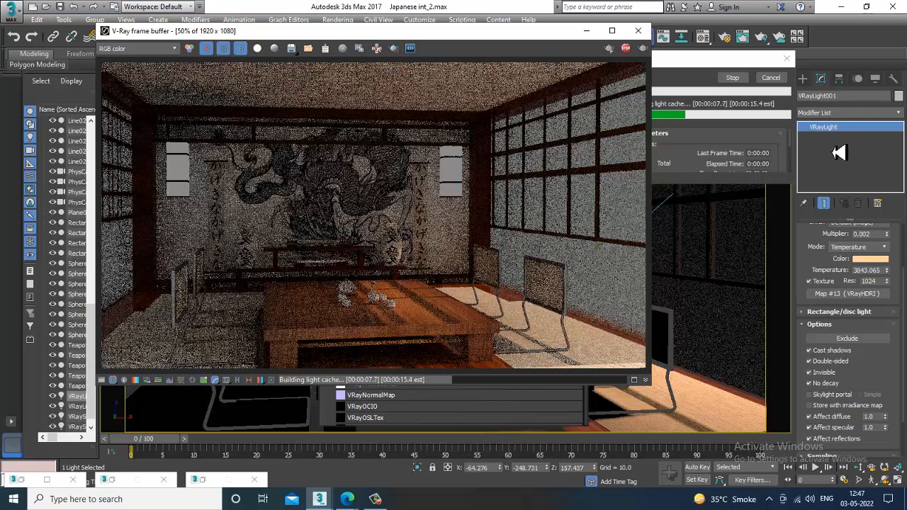
{"action": "left_click", "coordinate": [639, 31]}
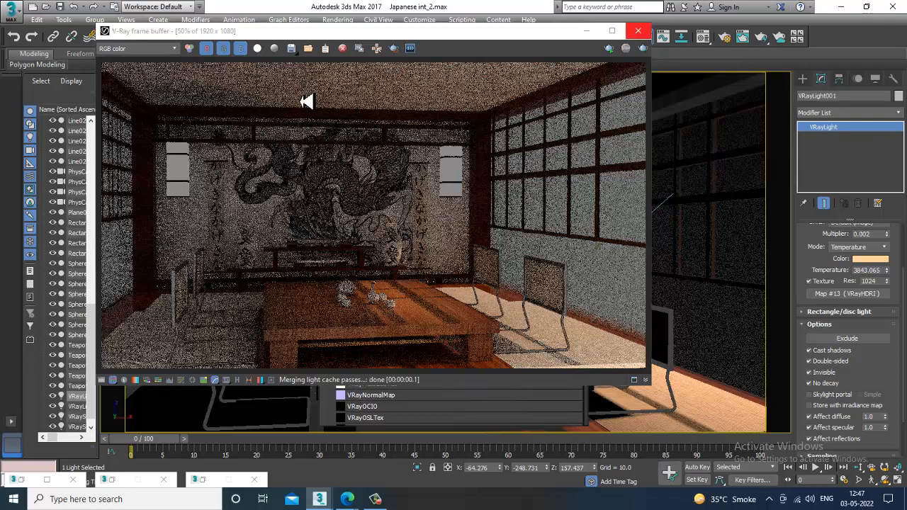
Step: Enable the GI environment in the V-Ray render settings and assign the light's VRayHDRI texture map to it
{"action": "left_click", "coordinate": [336, 20]}
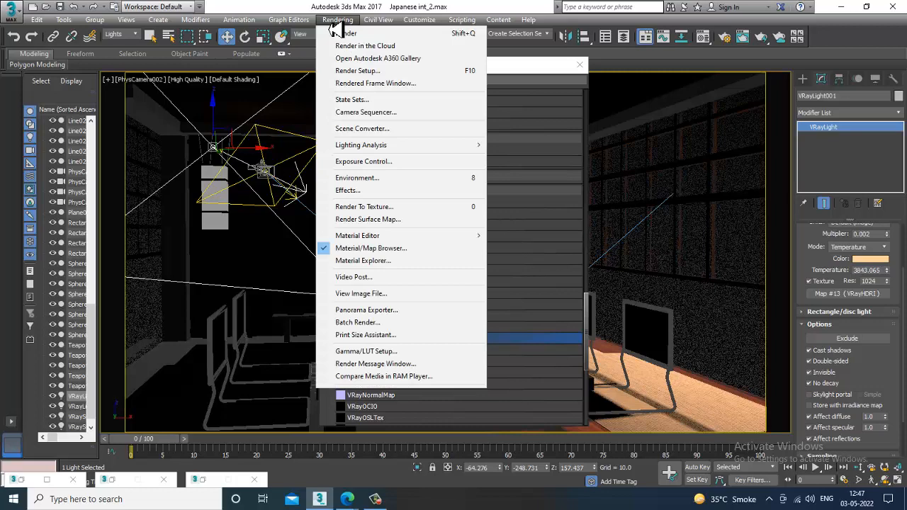
{"action": "left_click", "coordinate": [377, 79]}
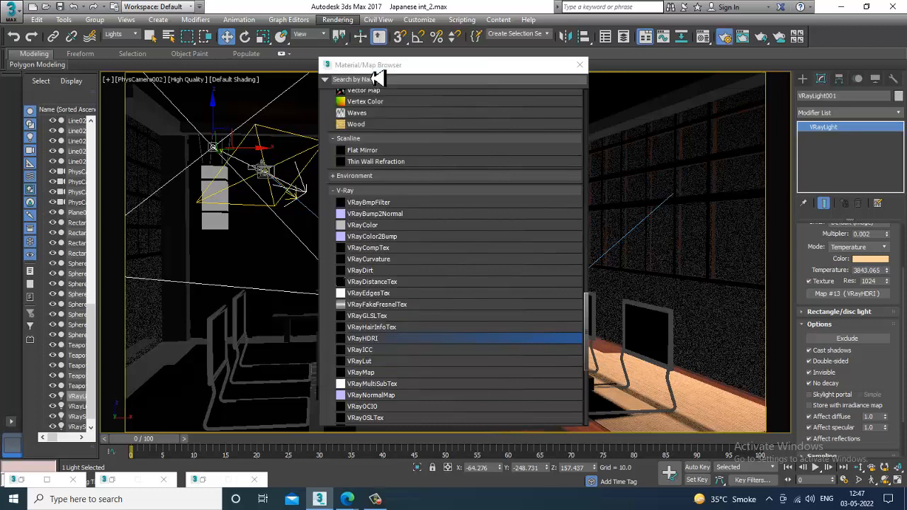
{"action": "key", "text": "F10"}
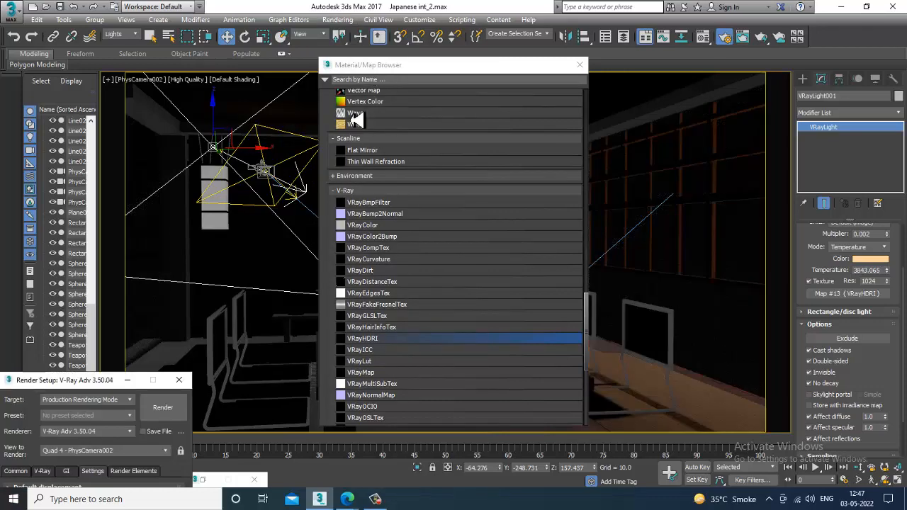
{"action": "left_click_drag", "start_coordinate": [86, 381], "coordinate": [686, 44]}
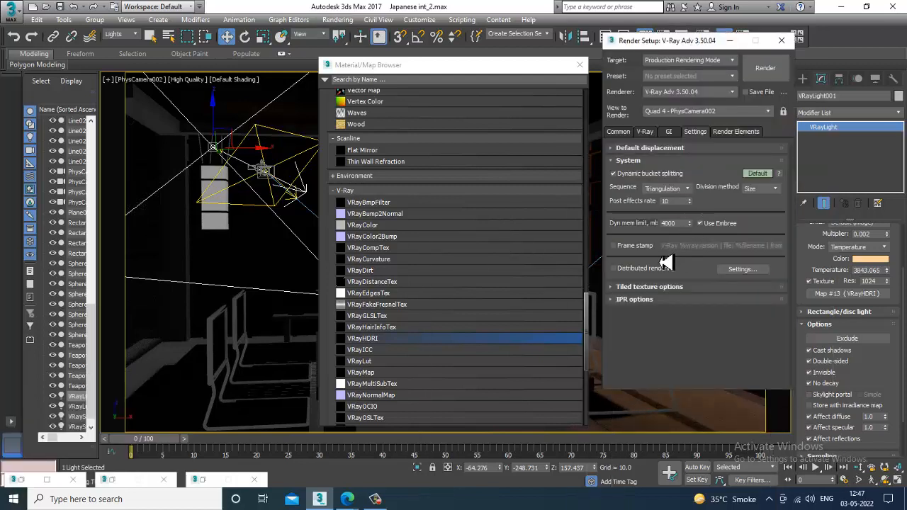
{"action": "left_click", "coordinate": [646, 135]}
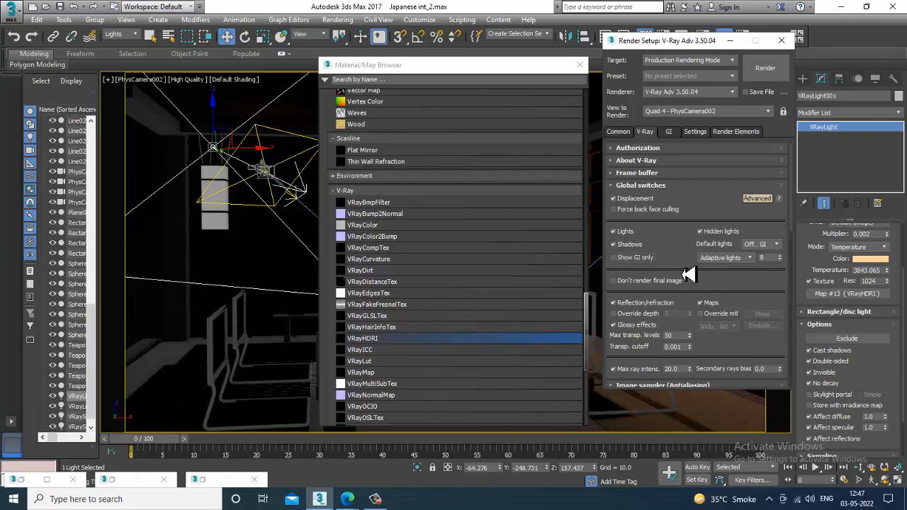
{"action": "scroll", "coordinate": [694, 219], "scroll_direction": "down", "scroll_amount": 1}
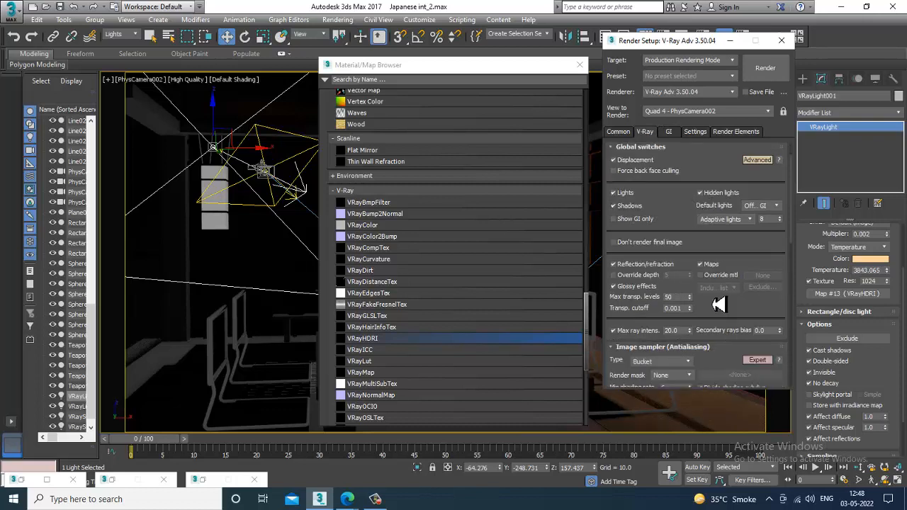
{"action": "scroll", "coordinate": [718, 212], "scroll_direction": "down", "scroll_amount": 2}
{"action": "scroll", "coordinate": [694, 269], "scroll_direction": "down", "scroll_amount": 5}
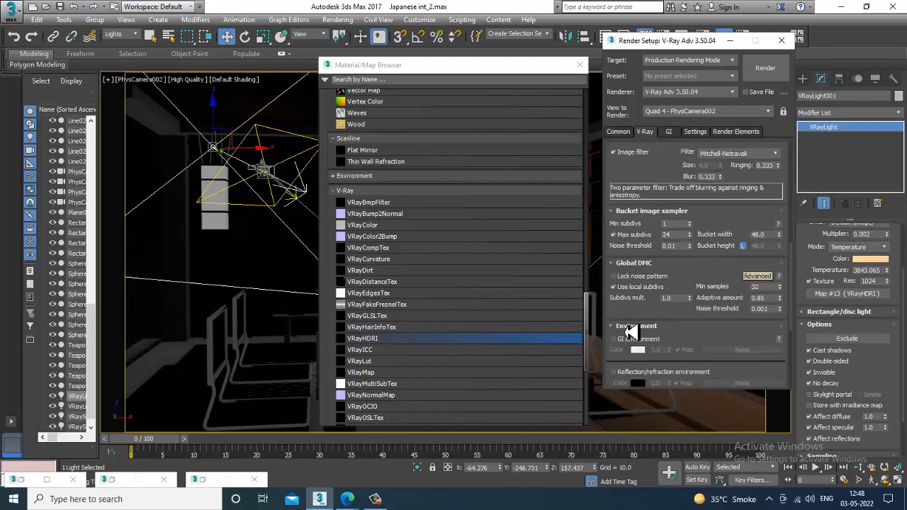
{"action": "left_click", "coordinate": [628, 345]}
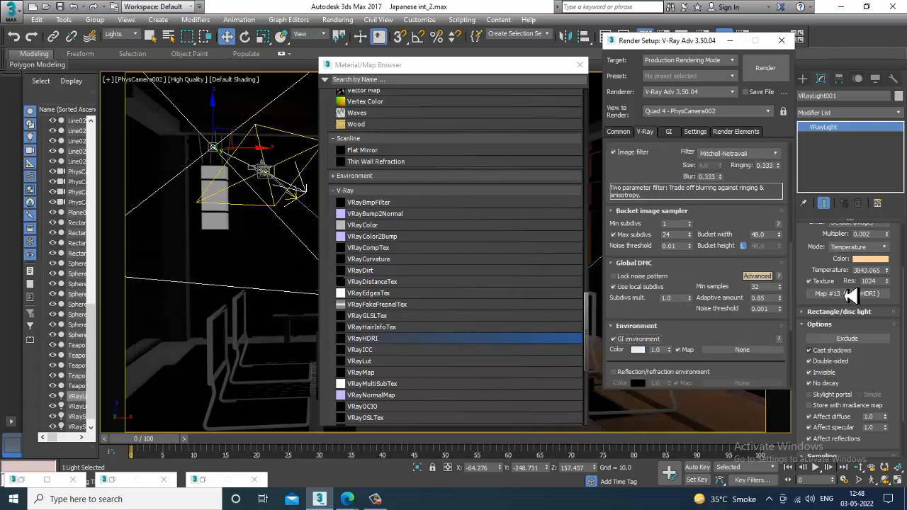
{"action": "left_click_drag", "start_coordinate": [838, 296], "coordinate": [744, 352]}
{"action": "left_click", "coordinate": [677, 256]}
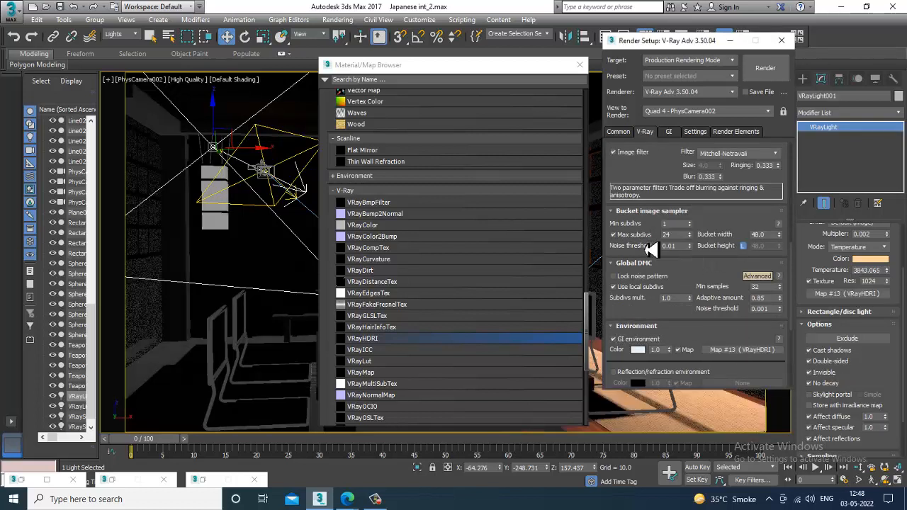
Step: Test-render the camera view with the HDRI GI environment and bring the Render Setup window forward during the prepass
{"action": "left_click", "coordinate": [763, 69]}
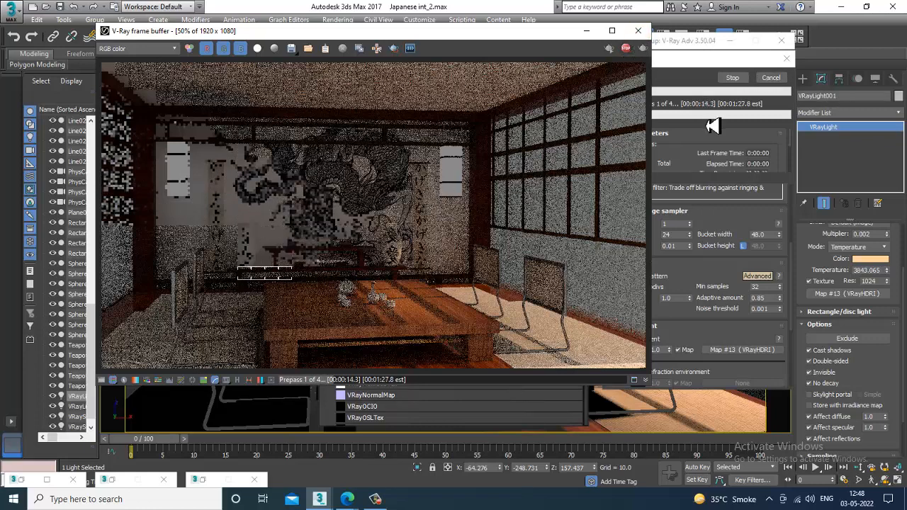
{"action": "left_click", "coordinate": [737, 42]}
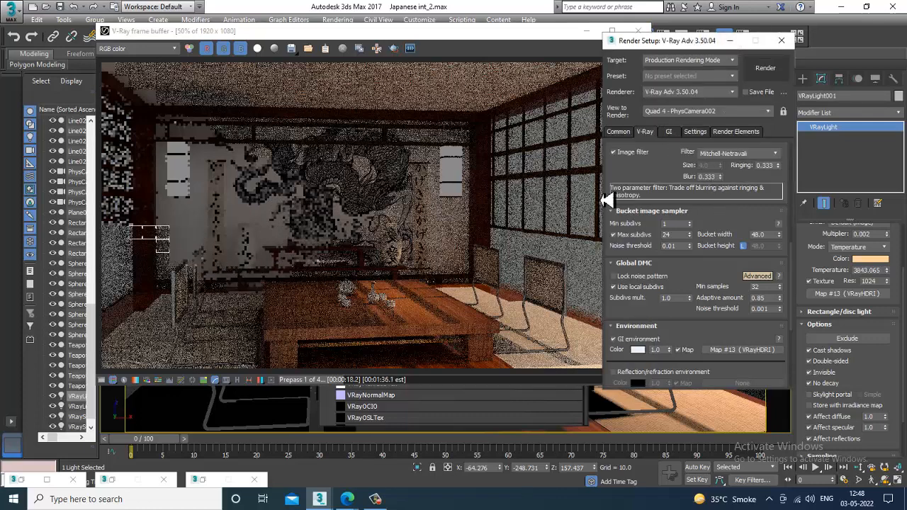
{"action": "left_click", "coordinate": [375, 498]}
{"action": "left_click", "coordinate": [376, 498]}
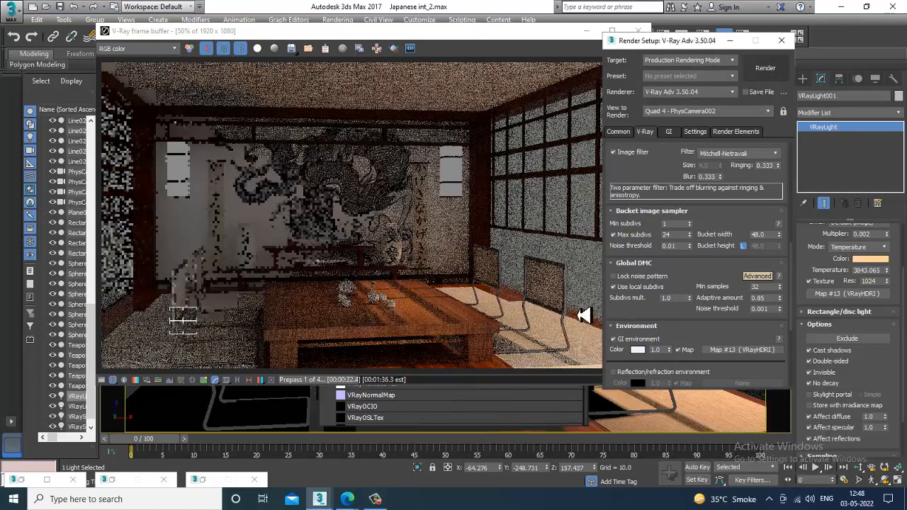